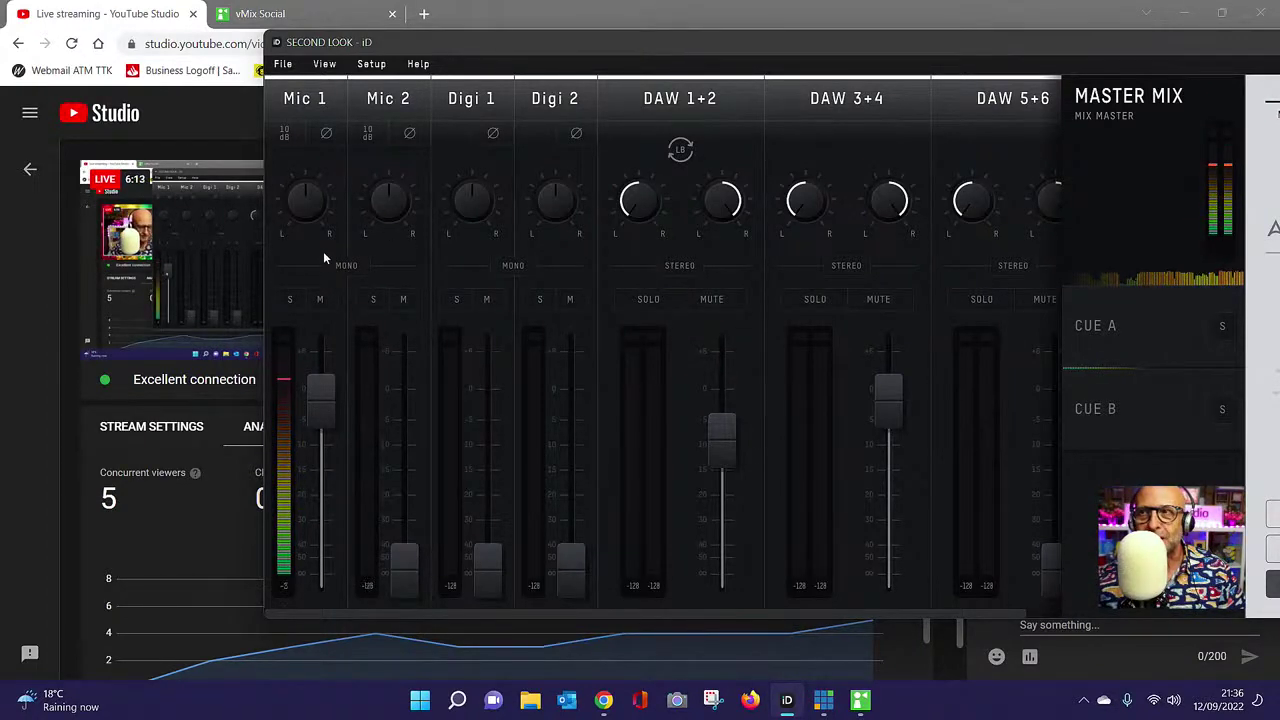
pyautogui.click(321, 301)
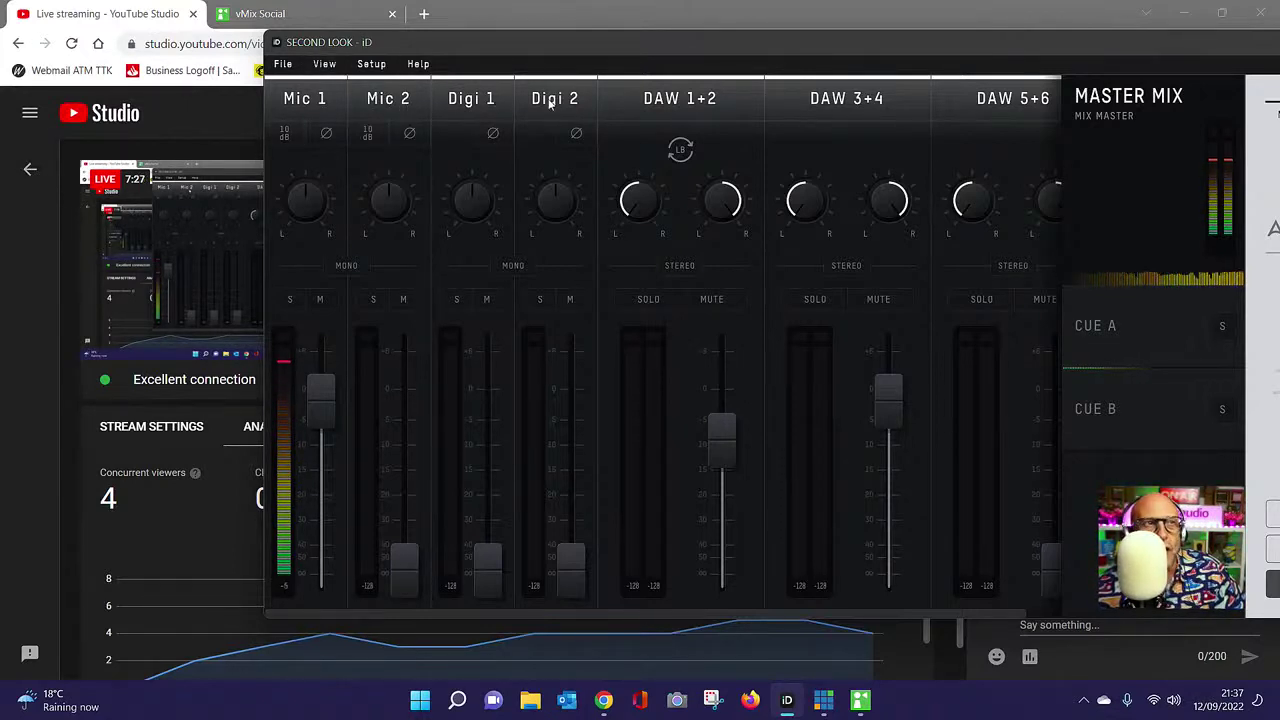
pyautogui.moveTo(494, 555)
pyautogui.mouseDown()
pyautogui.moveTo(521, 388)
pyautogui.moveTo(480, 583)
pyautogui.moveTo(464, 543)
pyautogui.moveTo(484, 567)
pyautogui.mouseUp()
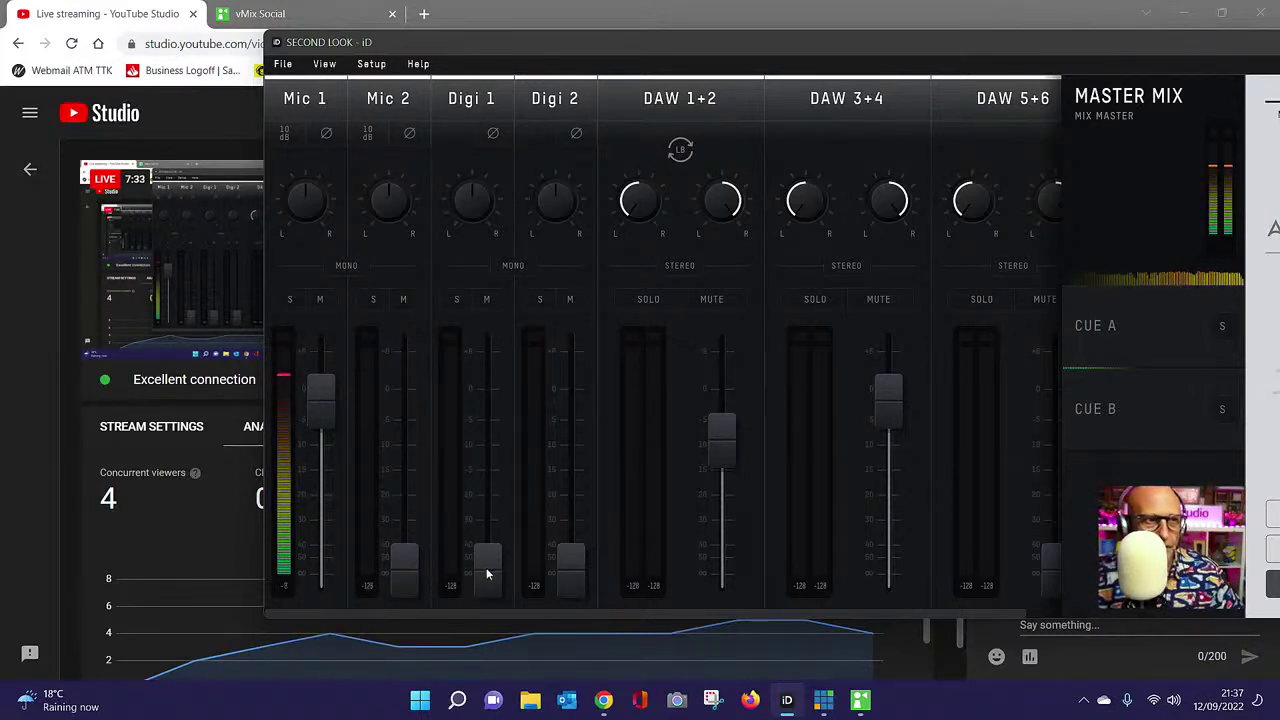
pyautogui.moveTo(571, 562); pyautogui.dragTo(581, 416)
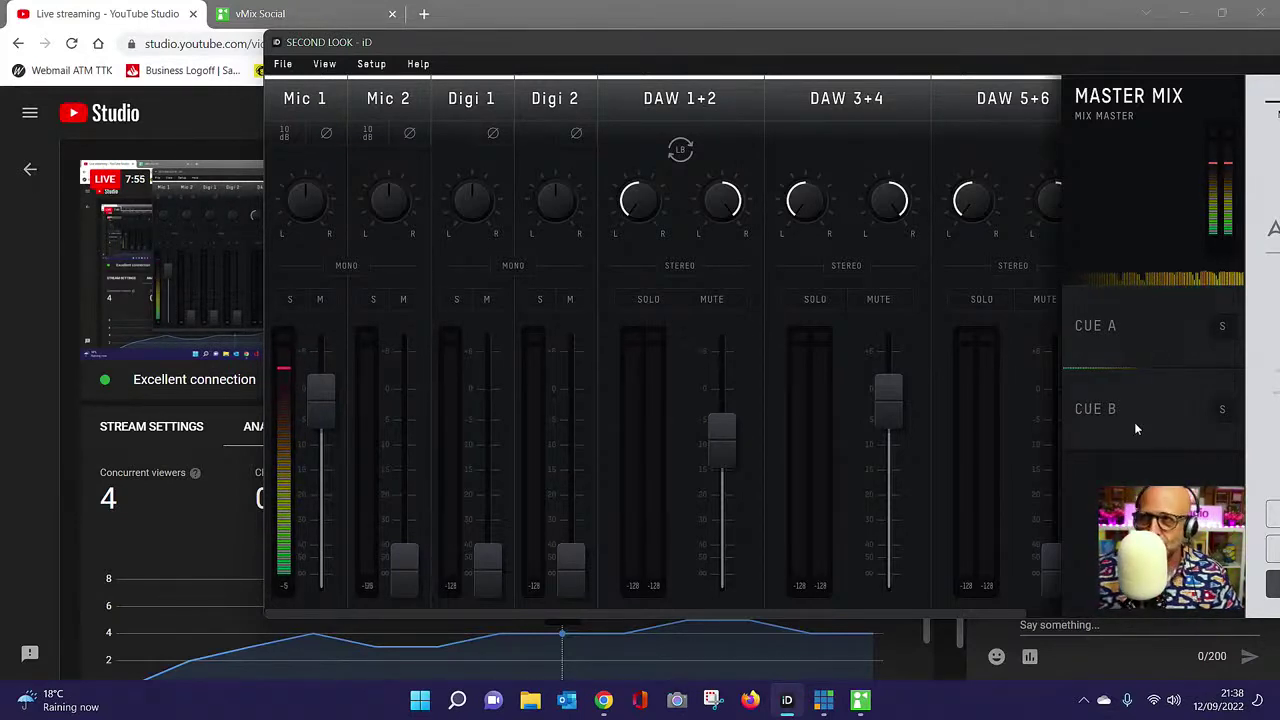
# - View the fader settings of the Cue A and Cue B mixes, then return to Cue A
pyautogui.click(1090, 346)
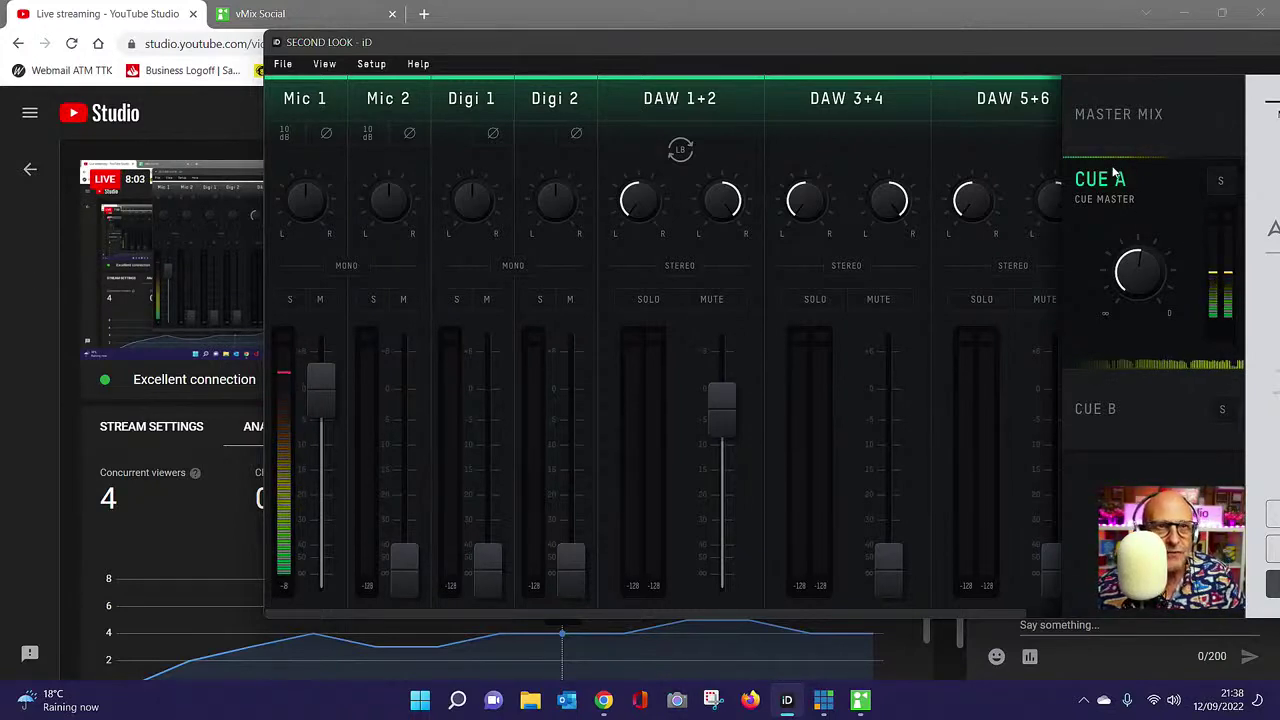
pyautogui.click(1110, 340)
pyautogui.click(1108, 400)
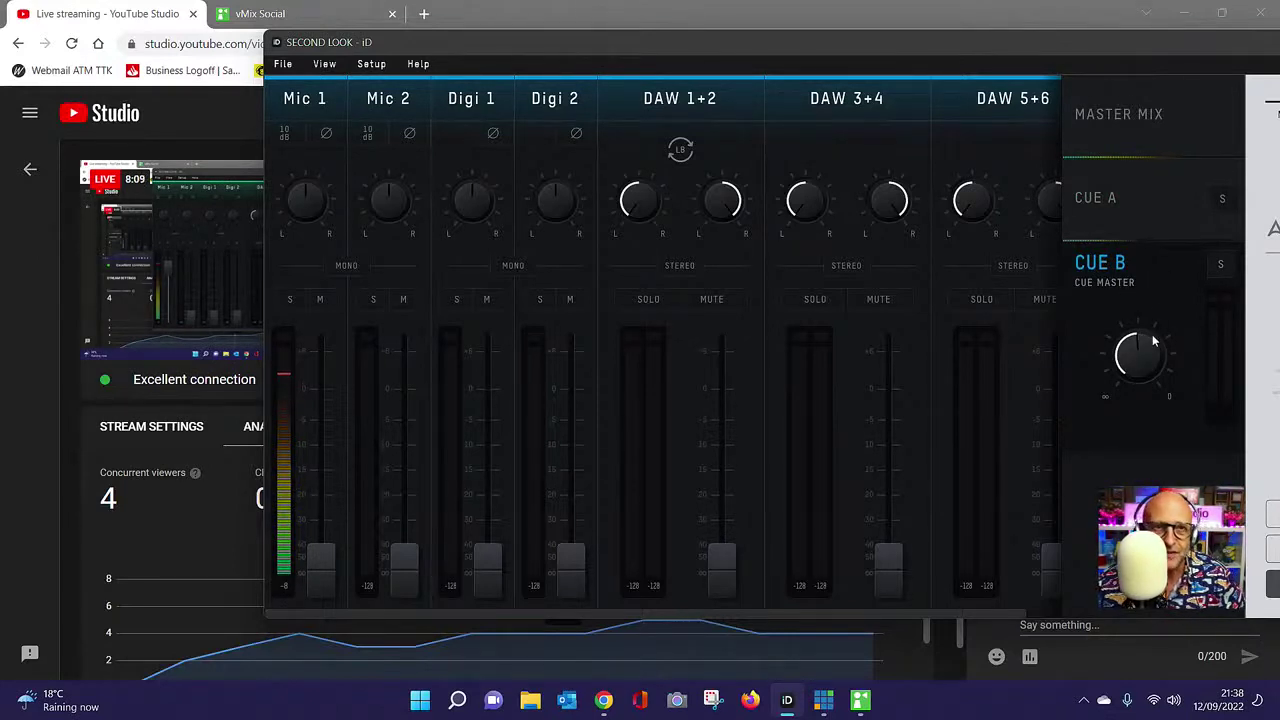
pyautogui.click(1097, 197)
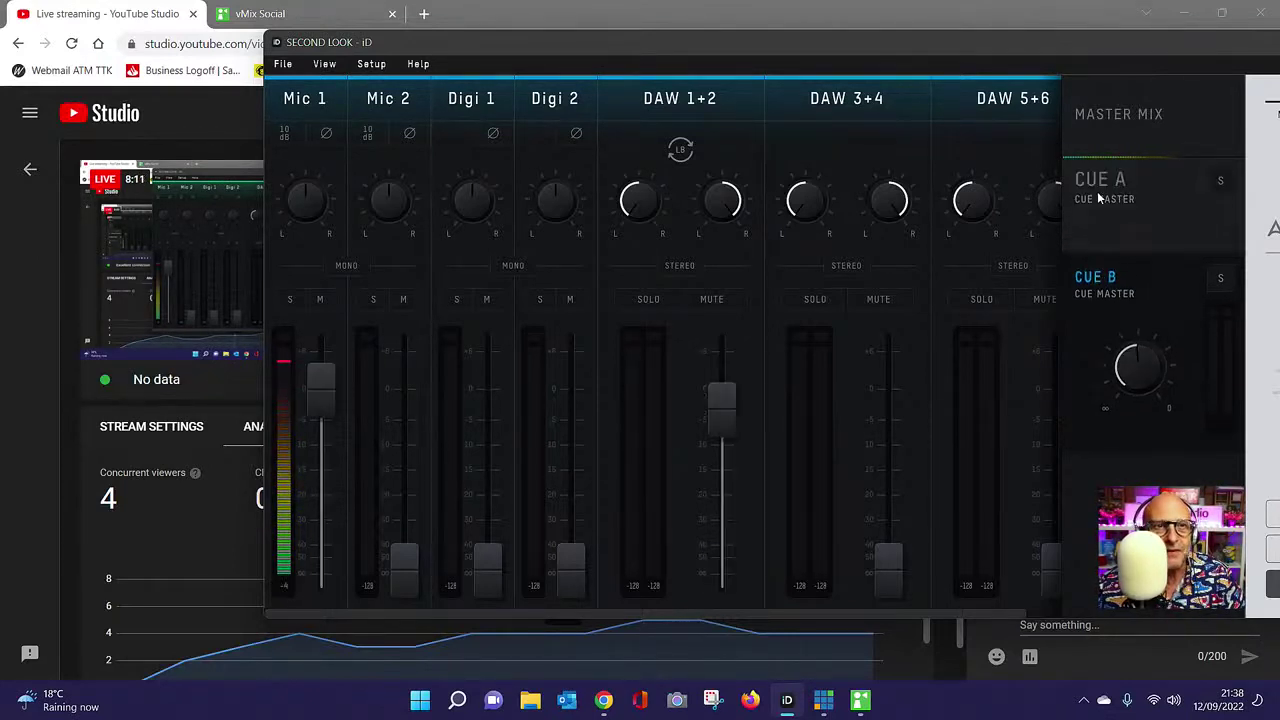
# - Review the available ASIO buffer sizes and sample rates in the audio interface setup without changing them
pyautogui.moveTo(211, 160)
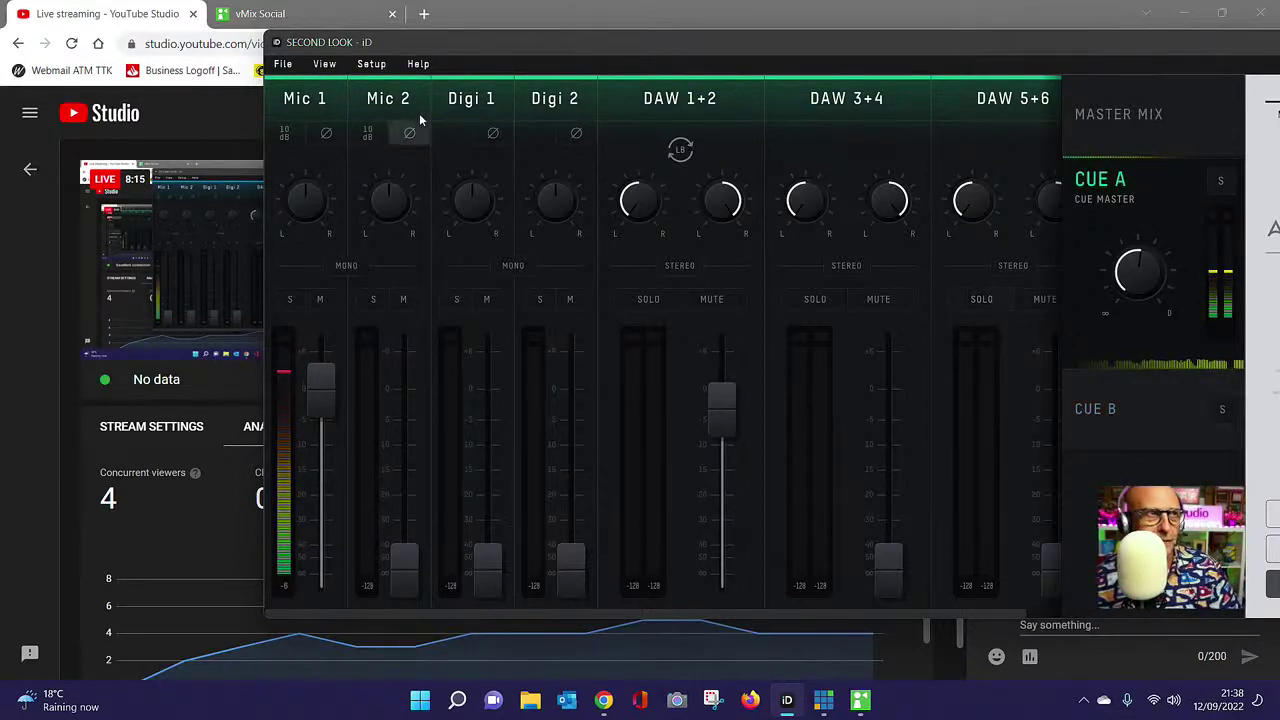
pyautogui.click(368, 68)
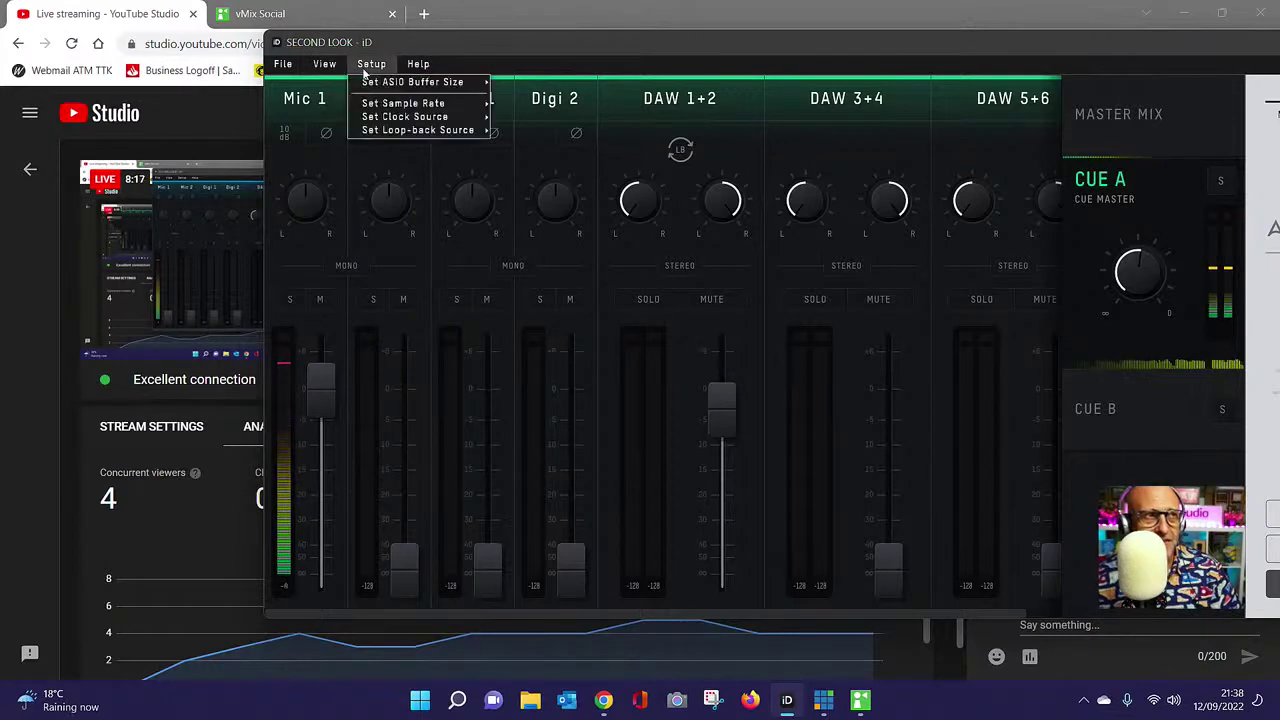
pyautogui.moveTo(385, 86)
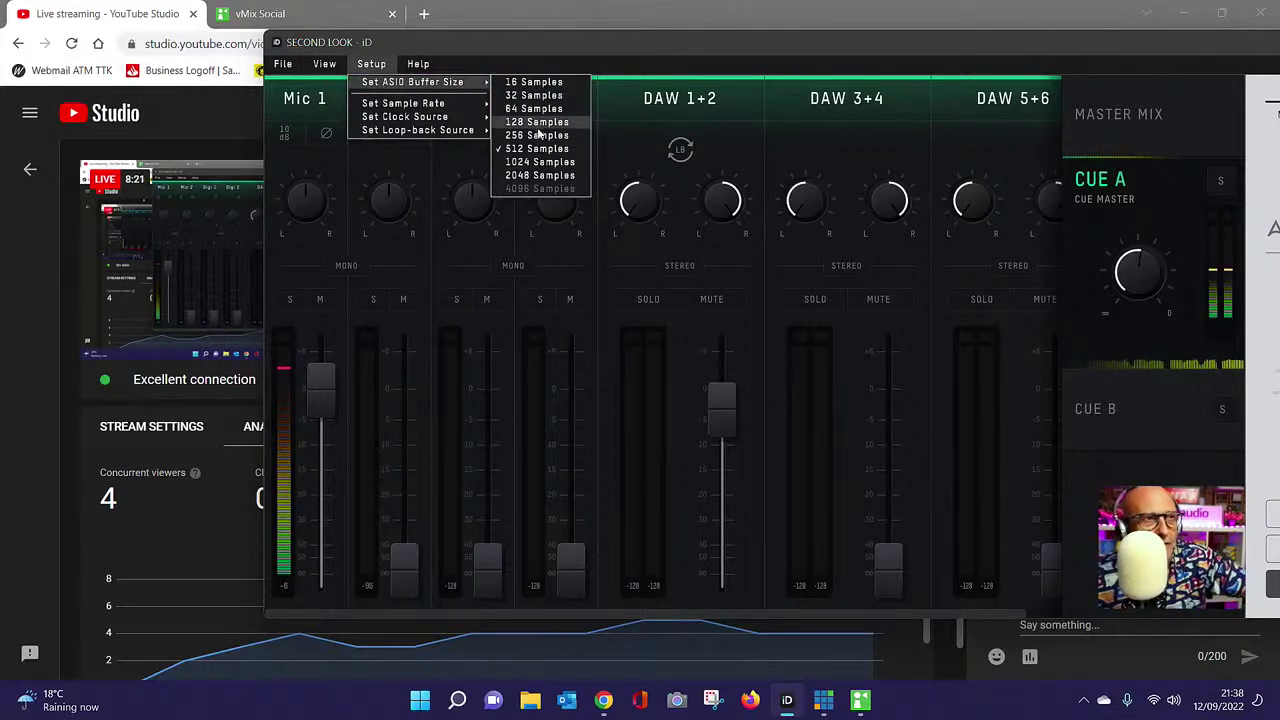
pyautogui.moveTo(440, 103)
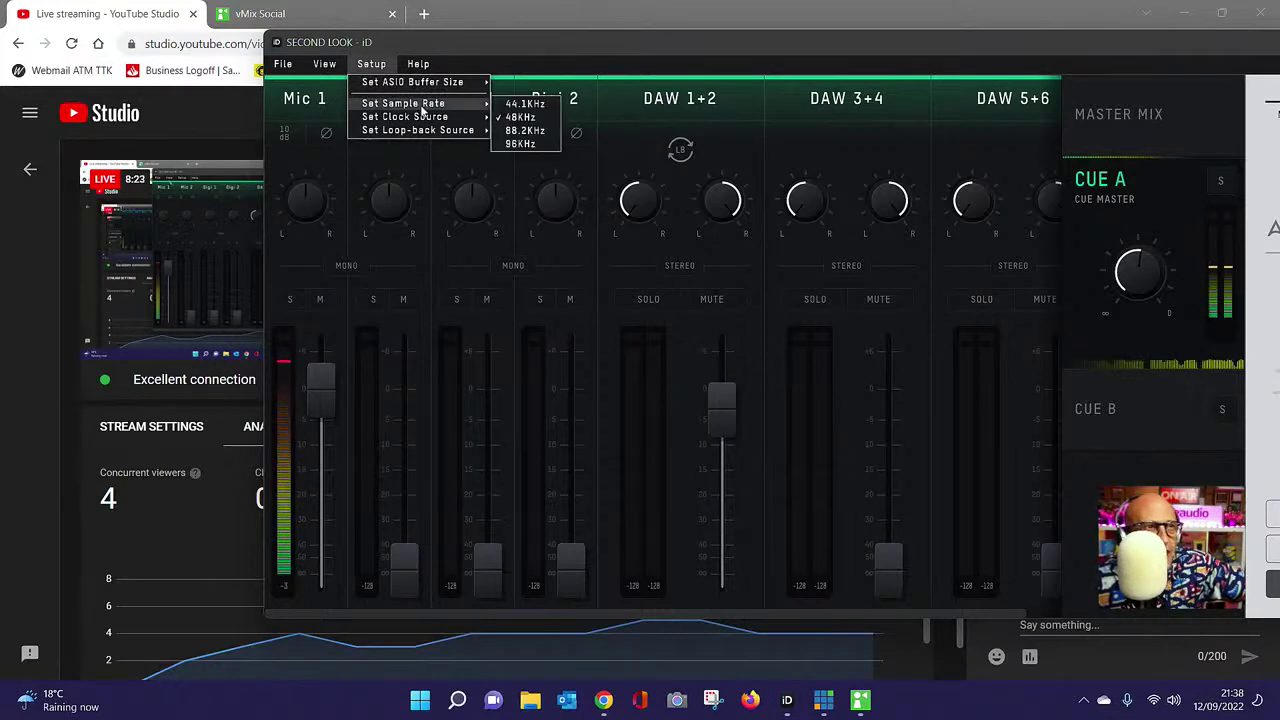
pyautogui.click(508, 130)
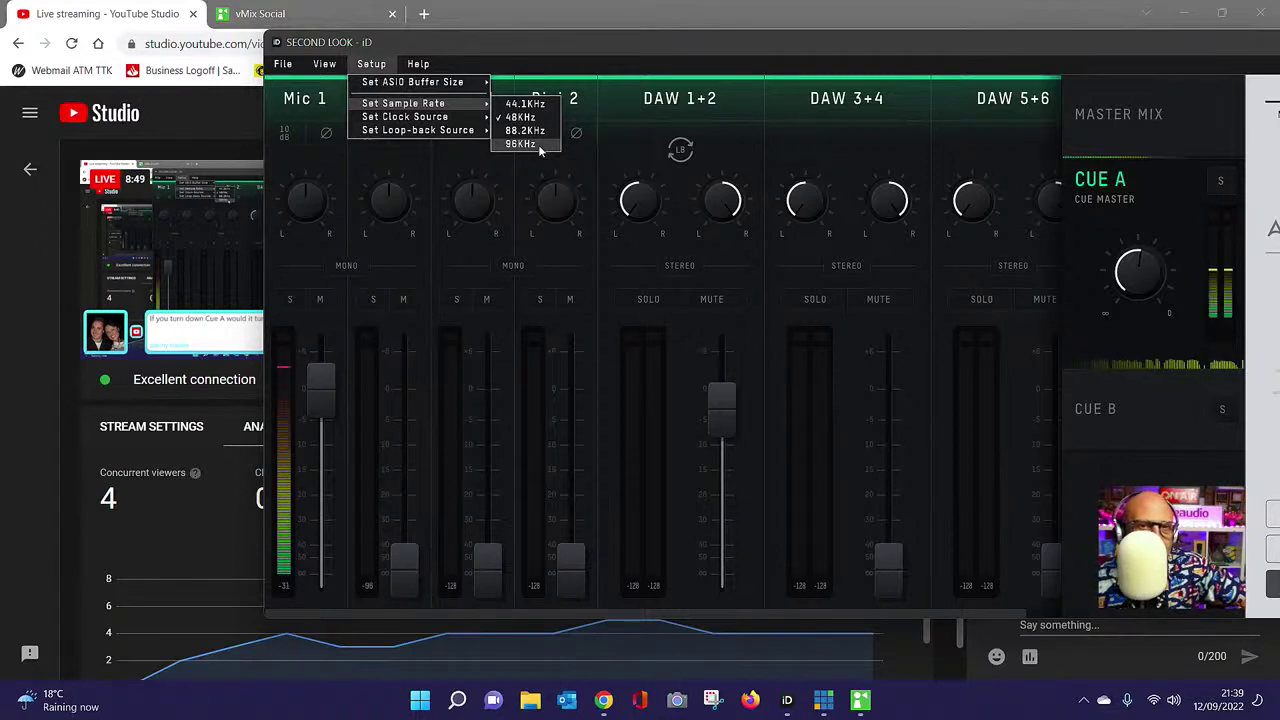
pyautogui.click(1118, 190)
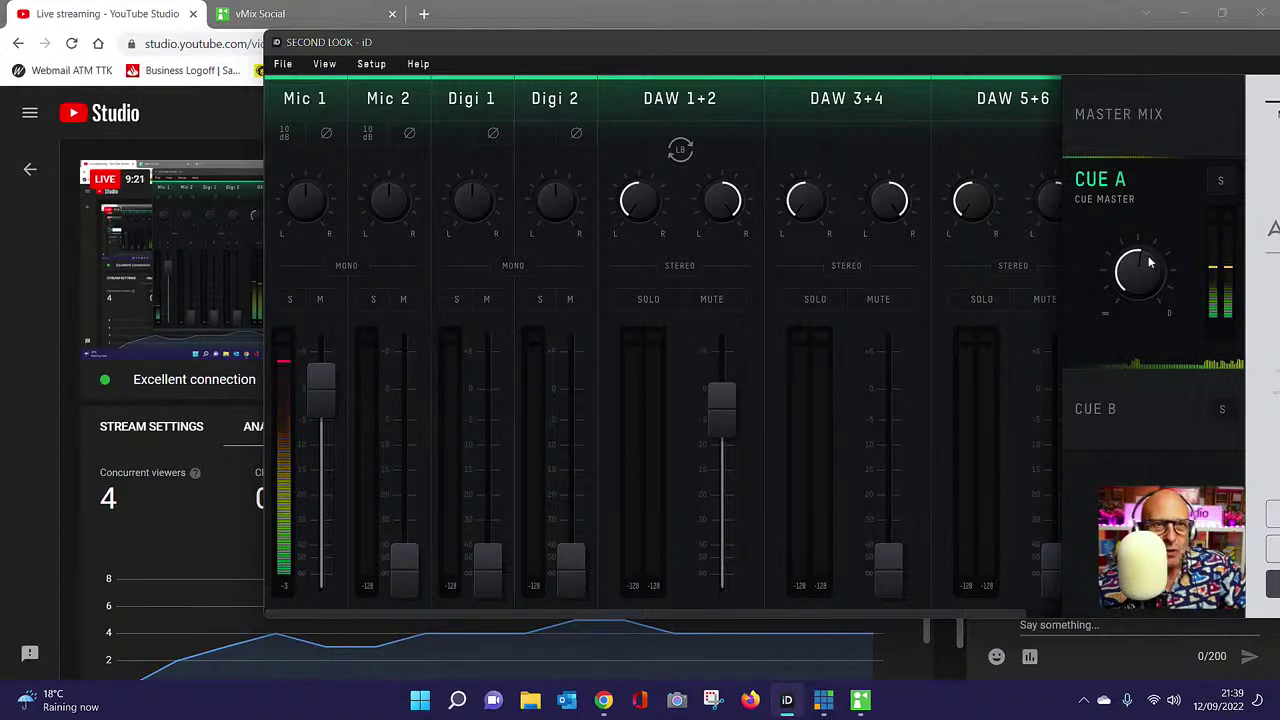
# - Turn the Cue A master level fully down and bring it back up to about the middle of its range
pyautogui.moveTo(1153, 259); pyautogui.dragTo(1134, 367)
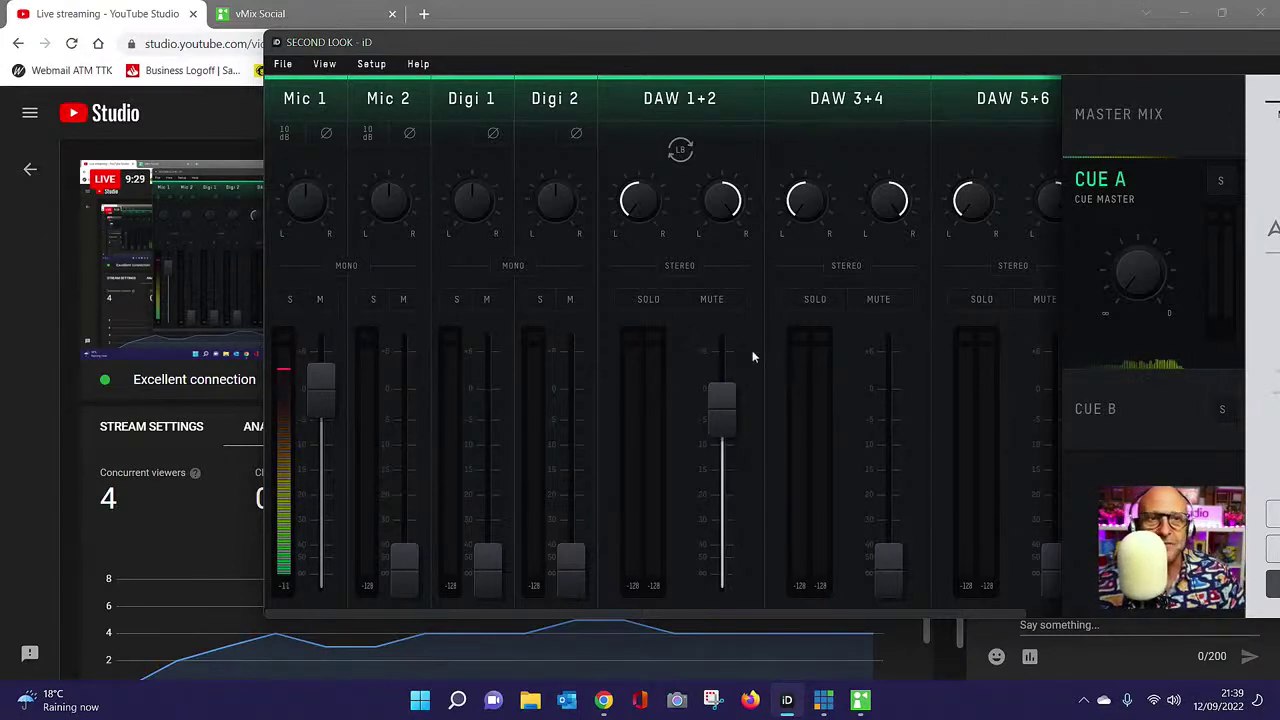
pyautogui.moveTo(1142, 229); pyautogui.dragTo(1154, 170)
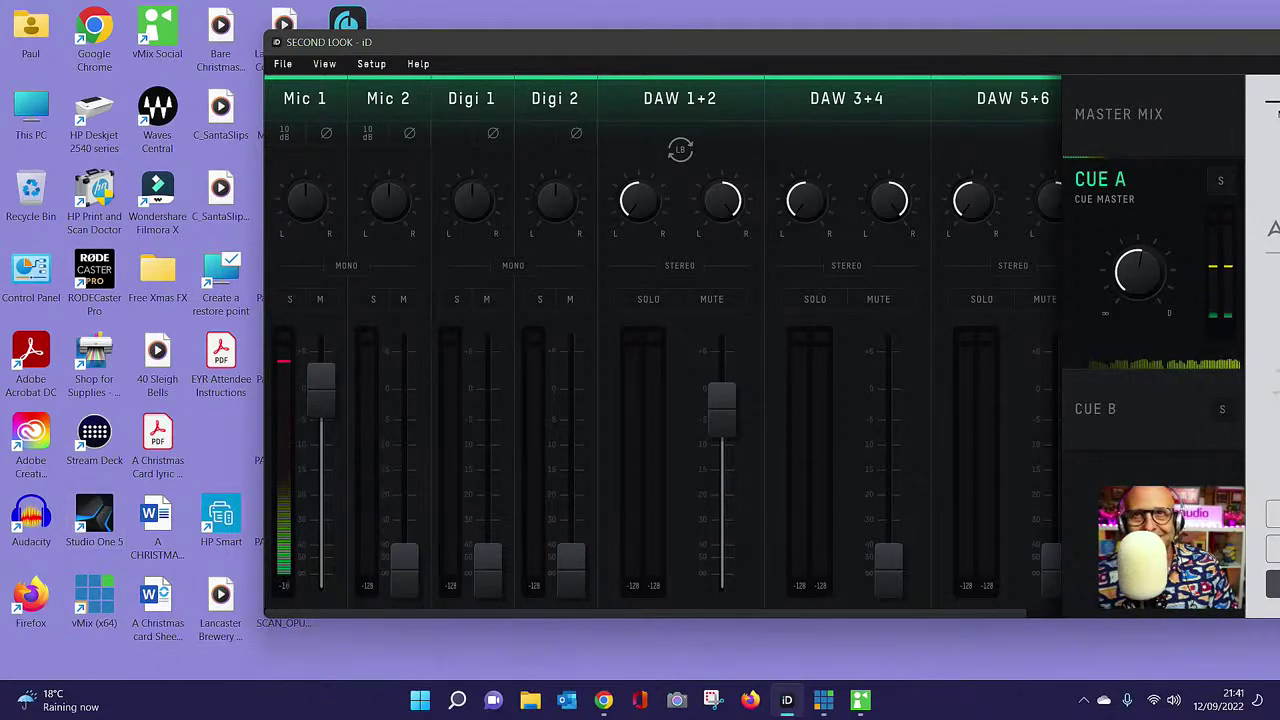
# - Launch Studio One 5 and open the recent song MIC_AND_SOUNDCARD_COMPARISON_STREAM_120922
pyautogui.click(97, 513)
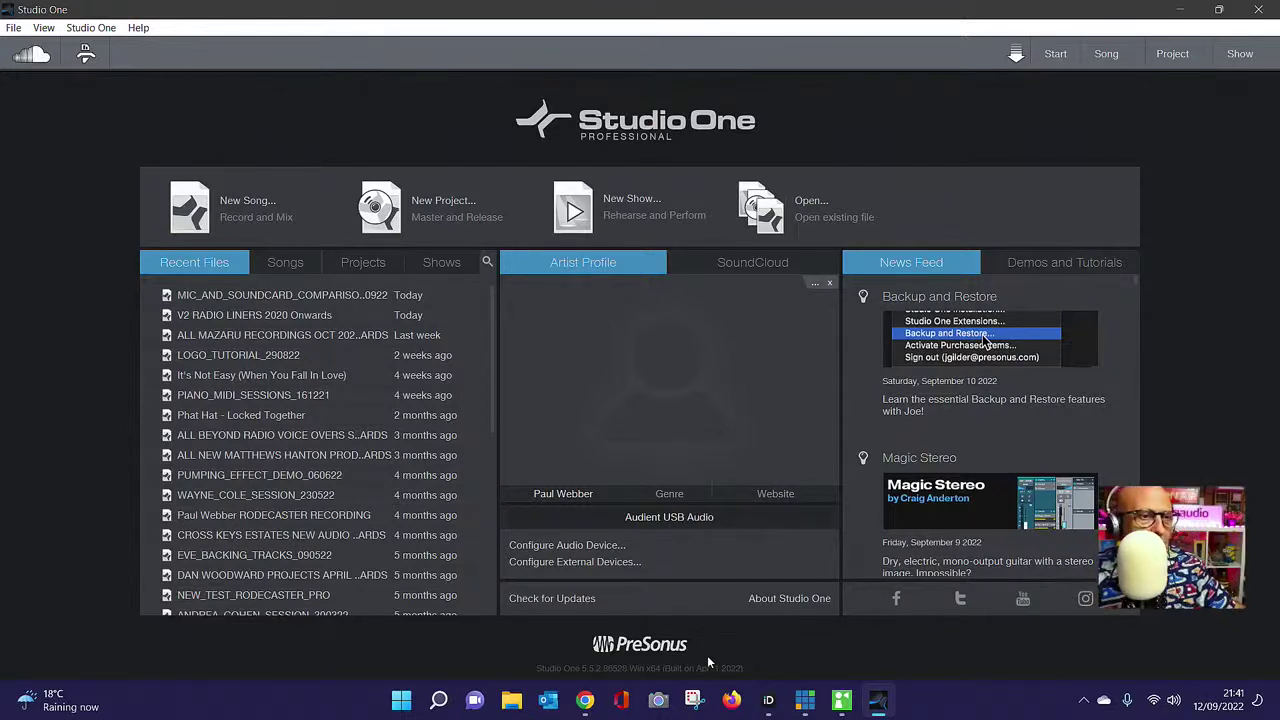
pyautogui.click(770, 702)
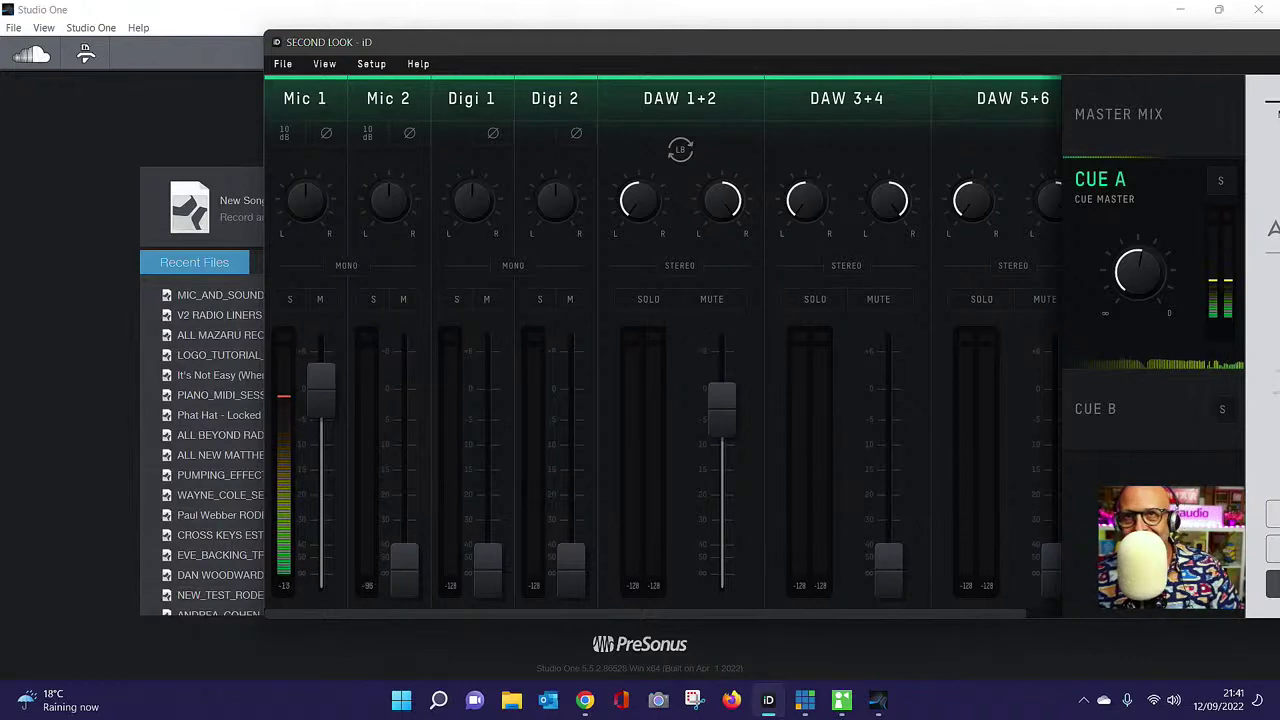
pyautogui.press('super+Down')
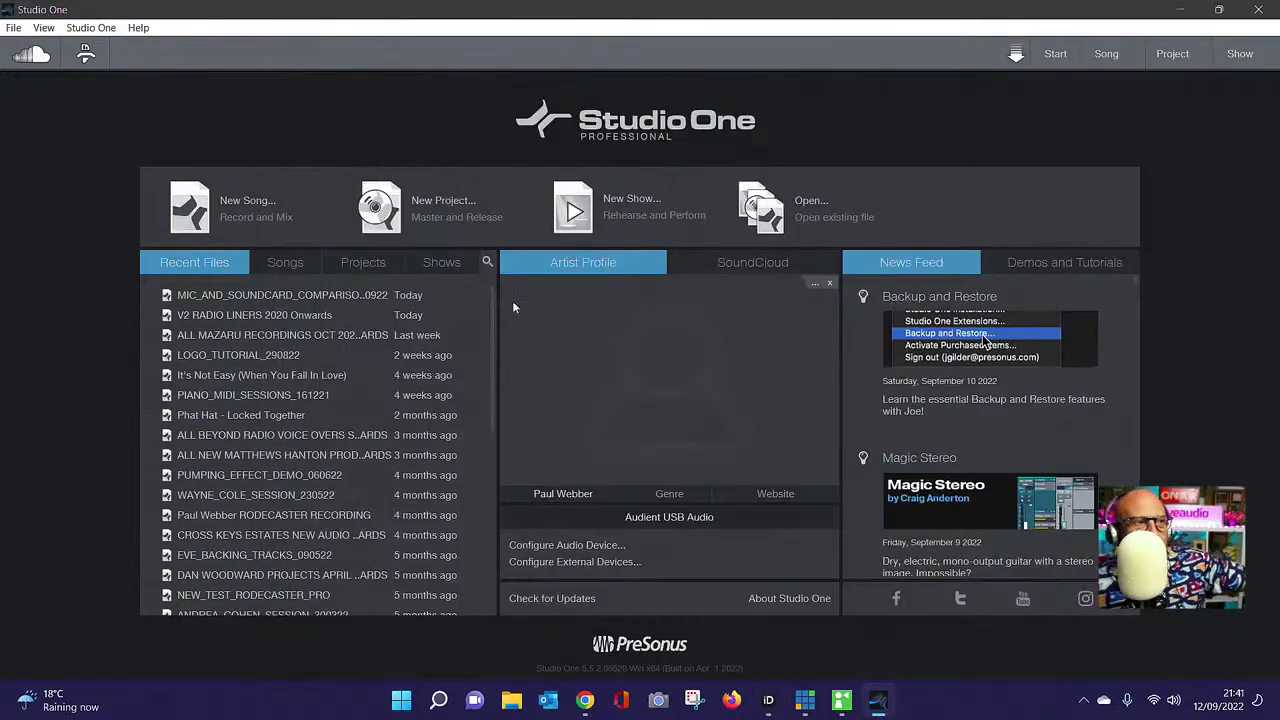
pyautogui.click(261, 293)
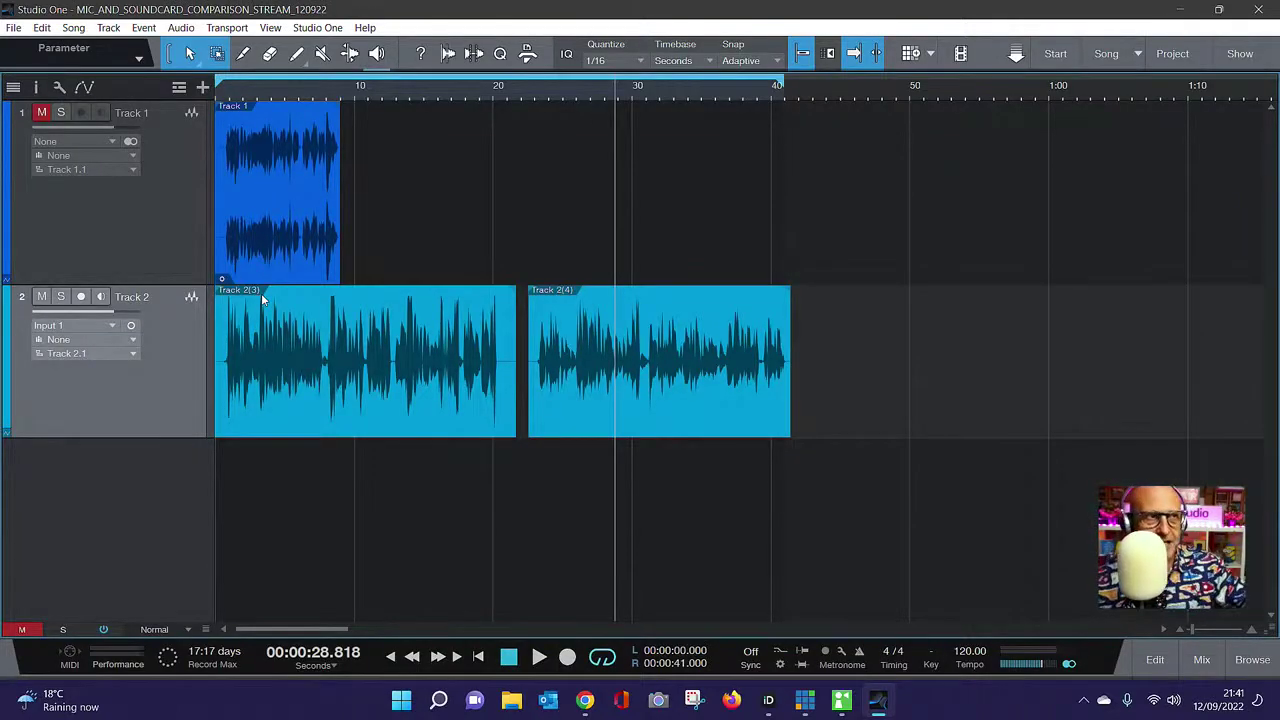
# - Return the playhead to the start of the song and solo Track 1 in place of its mute
pyautogui.click(390, 657)
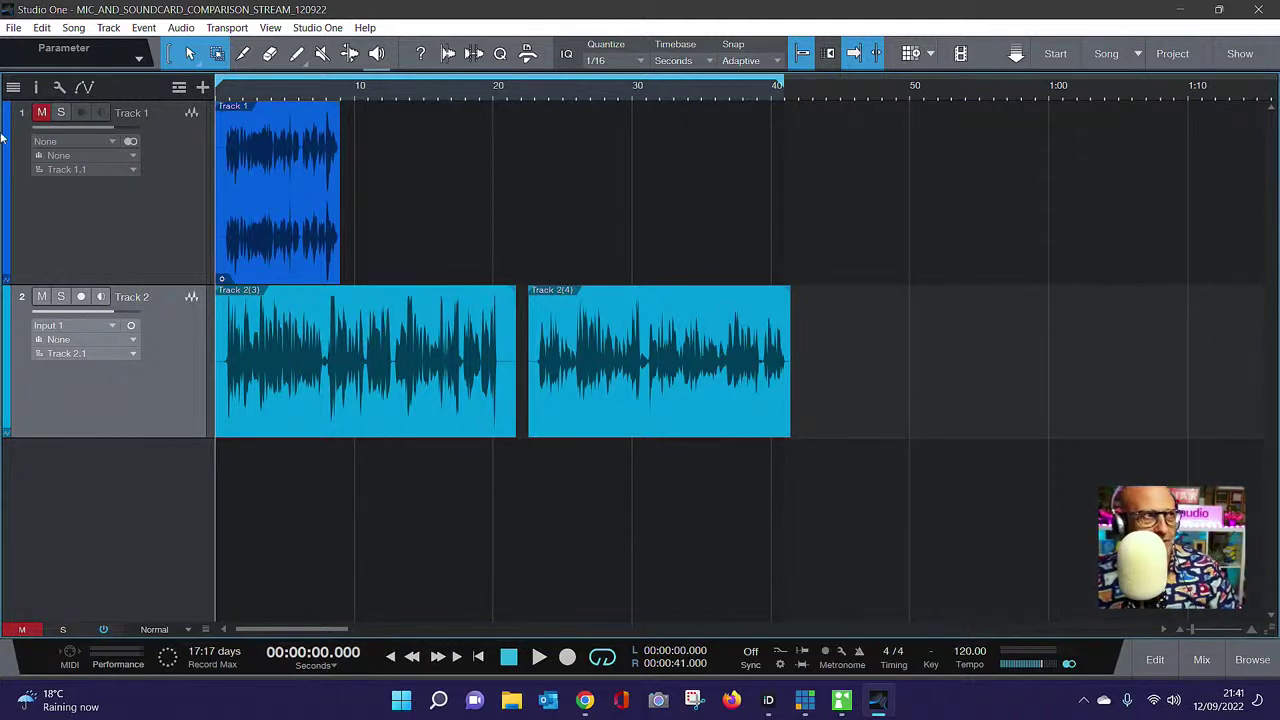
pyautogui.click(41, 113)
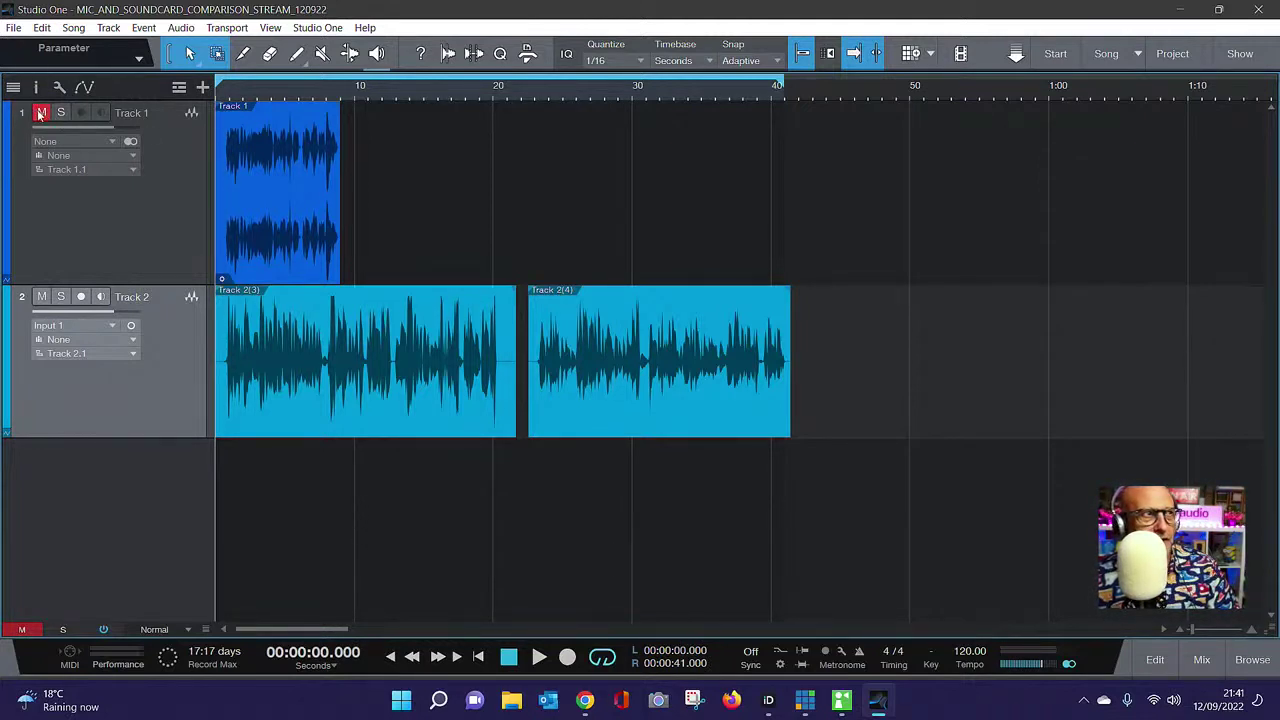
pyautogui.click(61, 113)
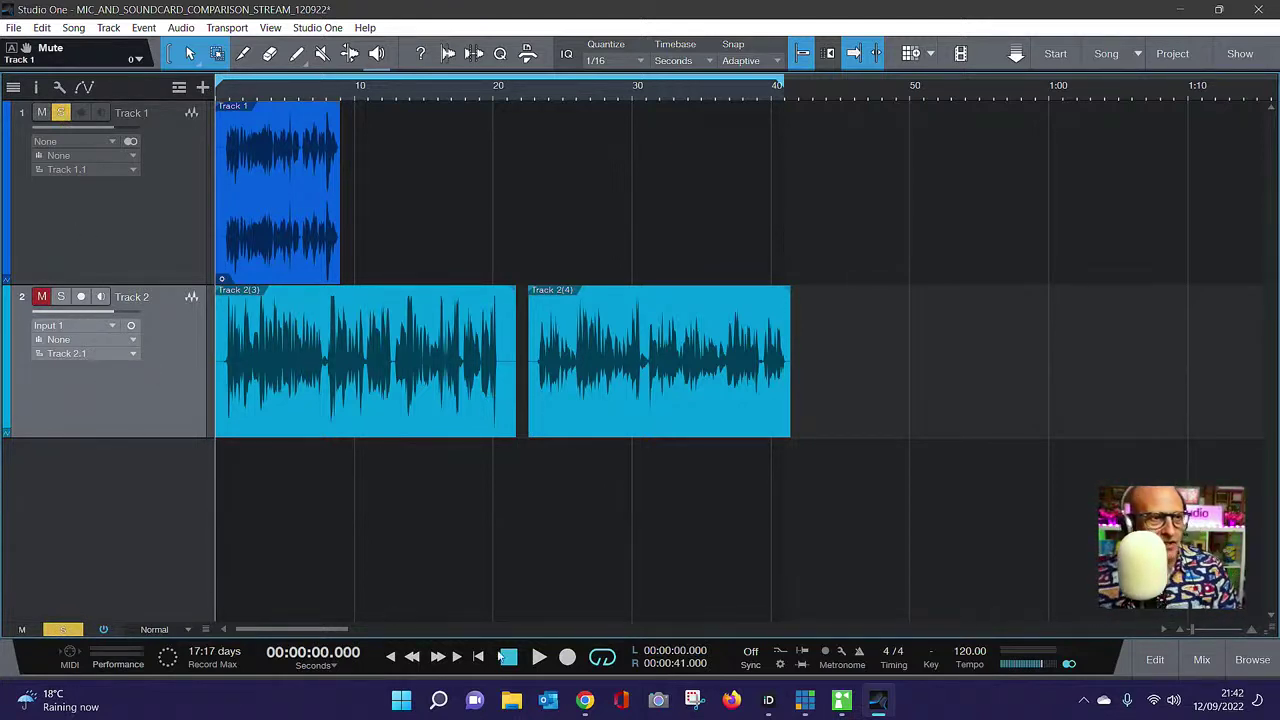
# - Play the soloed Track 1 recording from the start twice, stopping after the clip ends each time
pyautogui.click(540, 657)
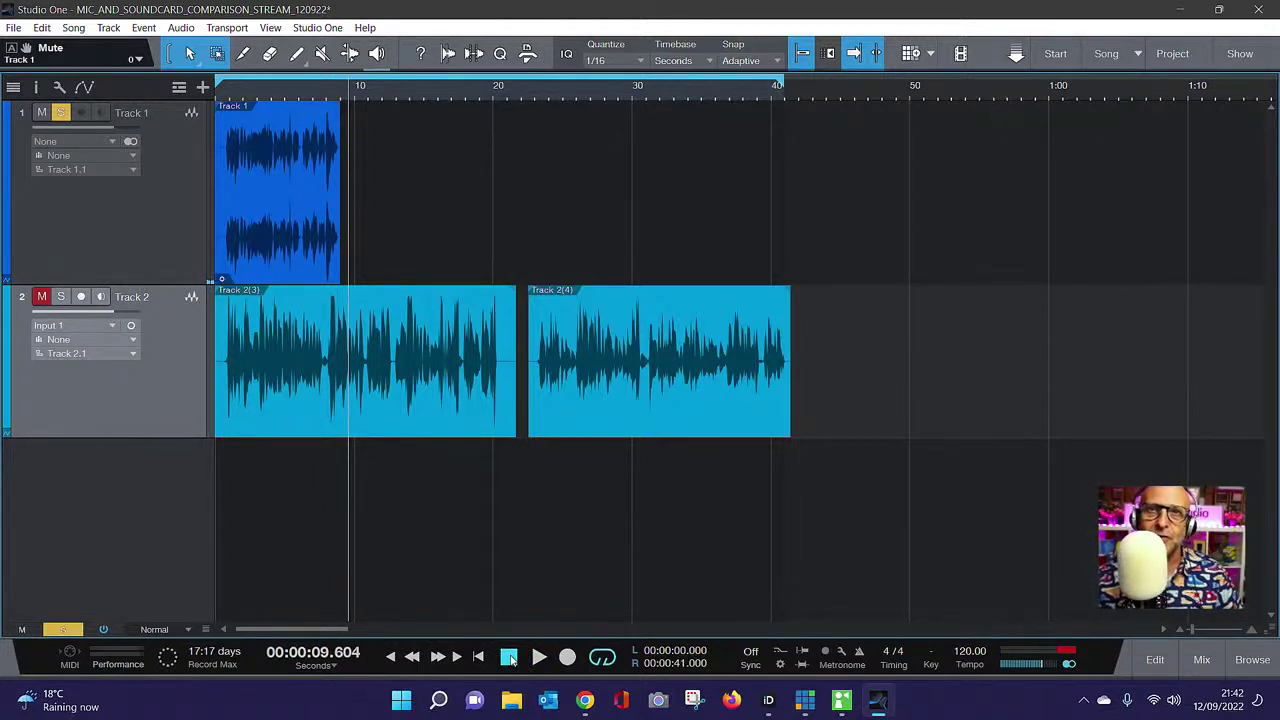
pyautogui.click(392, 660)
pyautogui.click(538, 657)
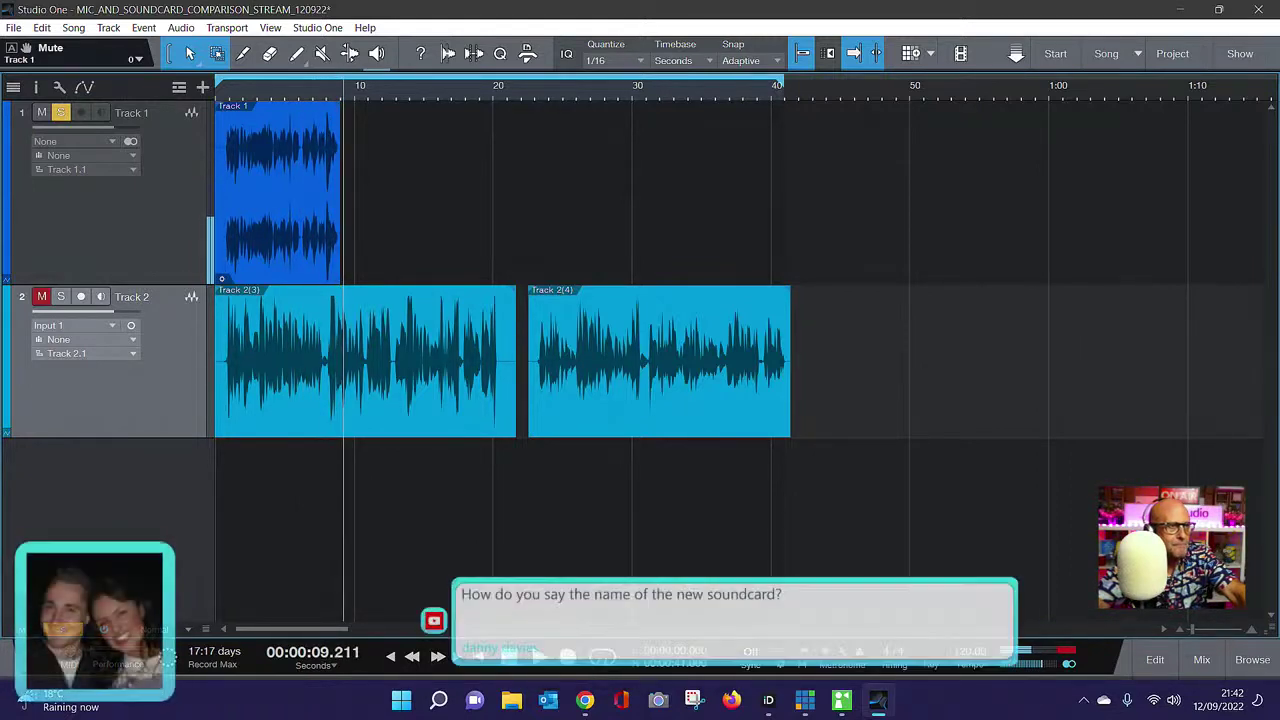
pyautogui.press('space')
# - Solo Track 2, mute Track 1, and play the two Track 2 recordings from the start
pyautogui.click(66, 298)
pyautogui.click(41, 113)
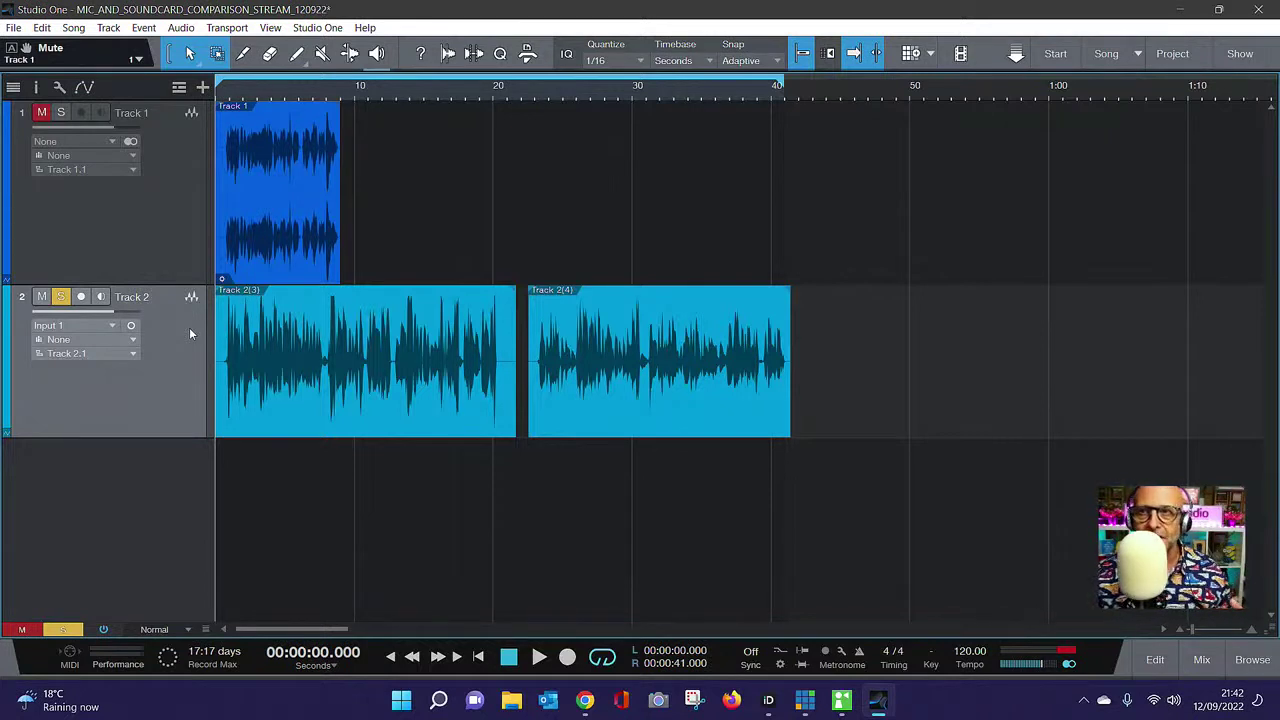
pyautogui.press('space')
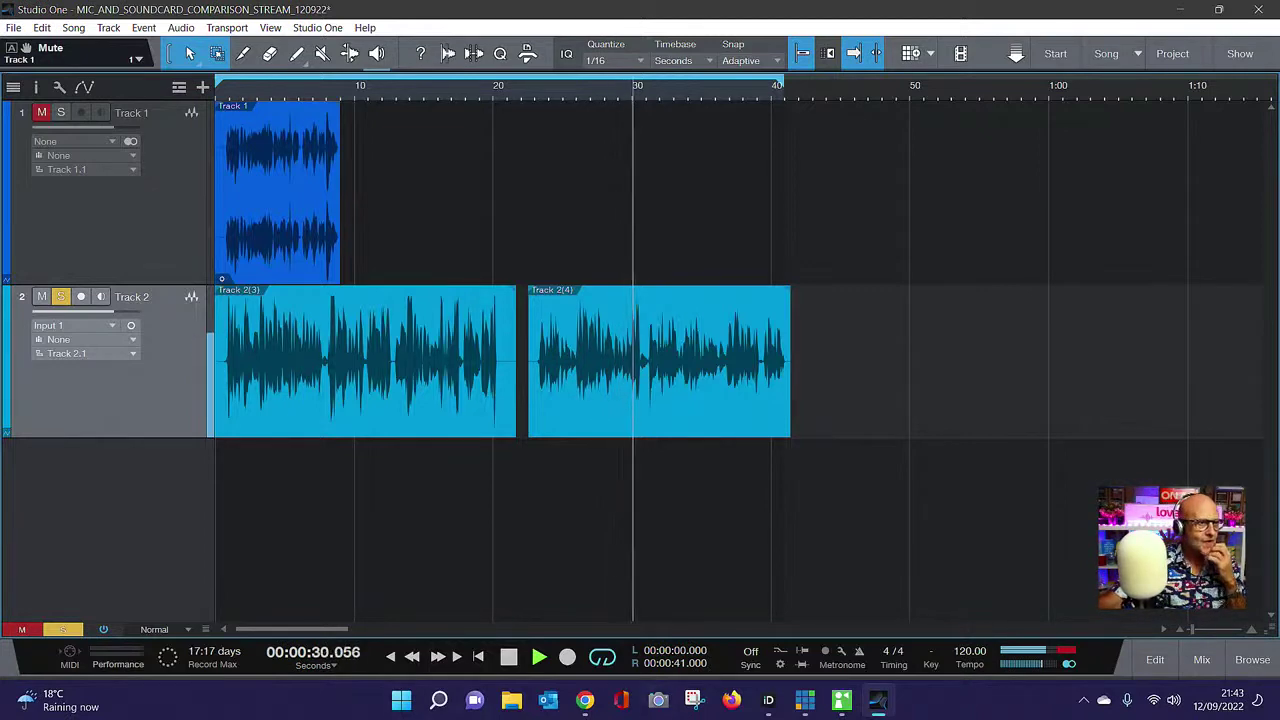
# - In the iD mixer, pull Cue A's DAW 1+2 fader fully down during playback, raise it to about 0 dB, and stop playback in Studio One
pyautogui.moveTo(585, 700)
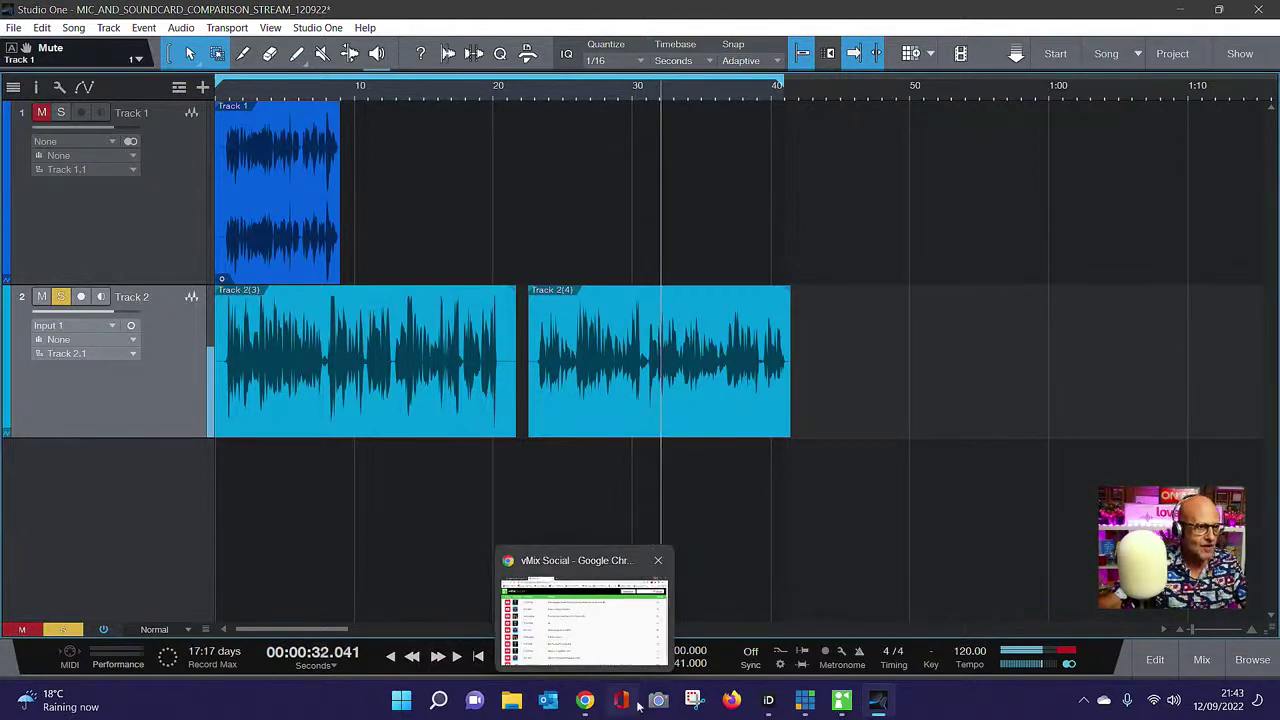
pyautogui.click(768, 700)
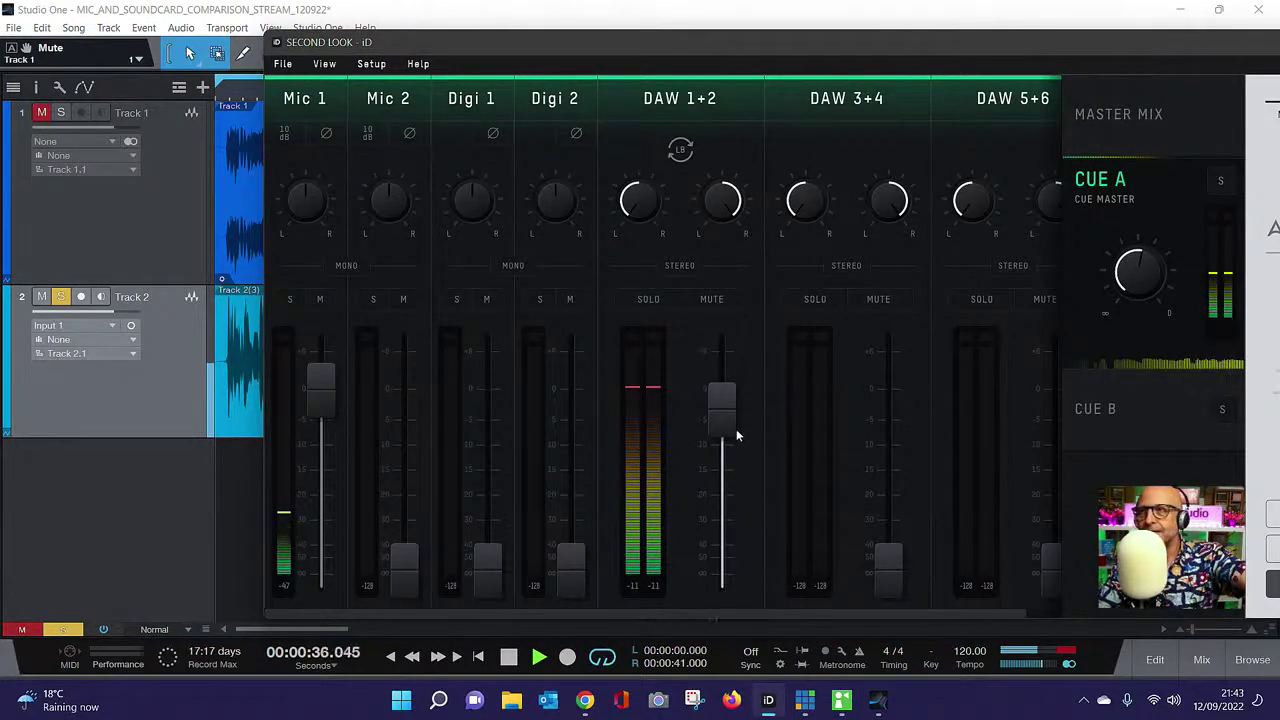
pyautogui.moveTo(718, 404); pyautogui.dragTo(745, 571)
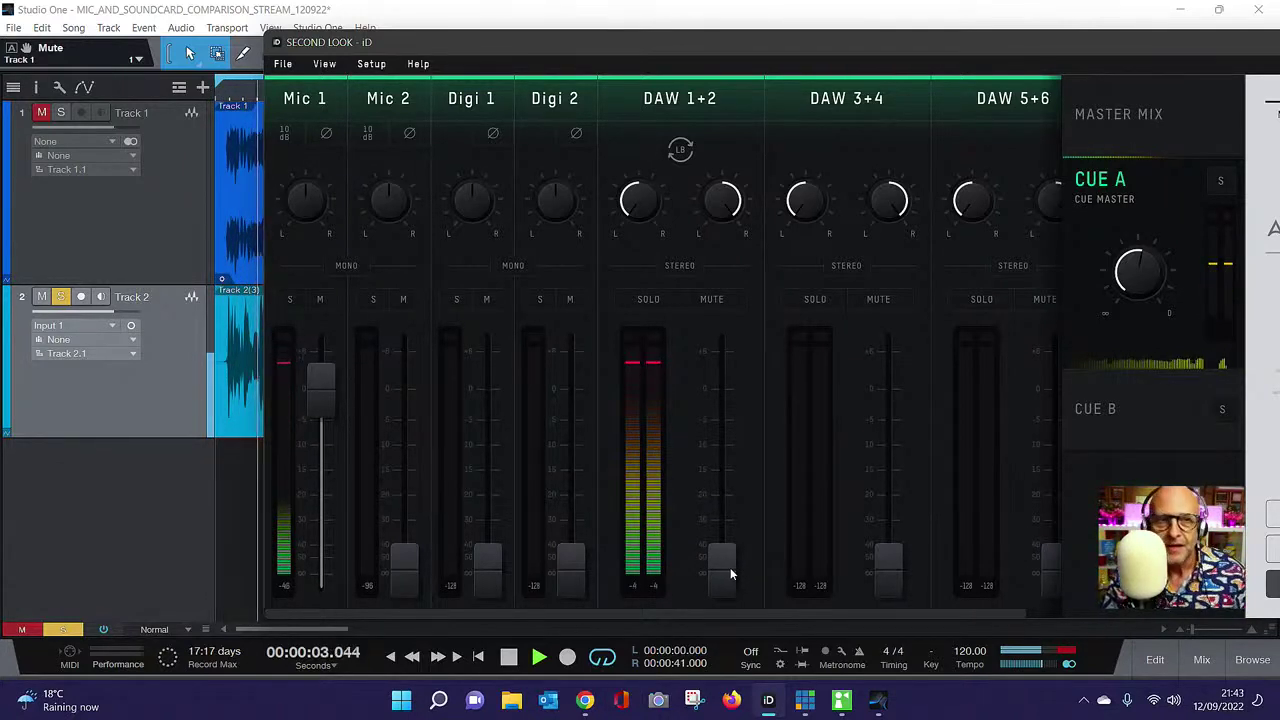
pyautogui.click(717, 300)
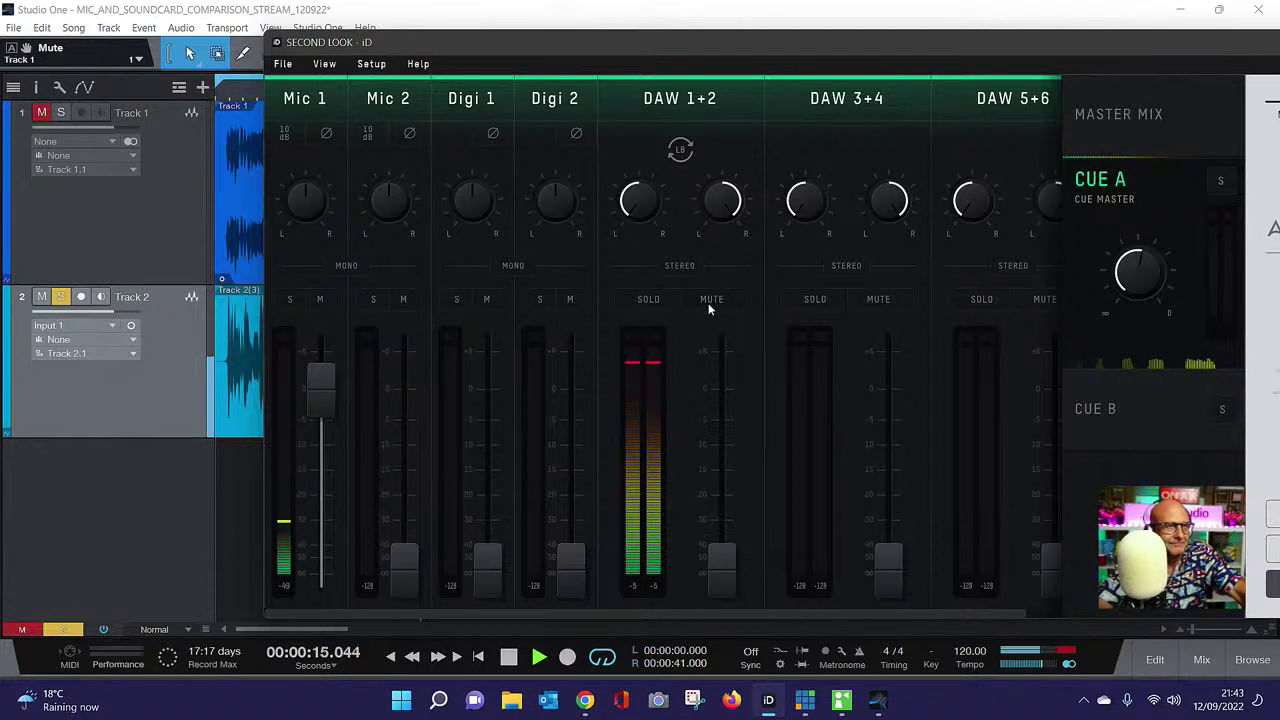
pyautogui.moveTo(716, 556); pyautogui.dragTo(715, 399)
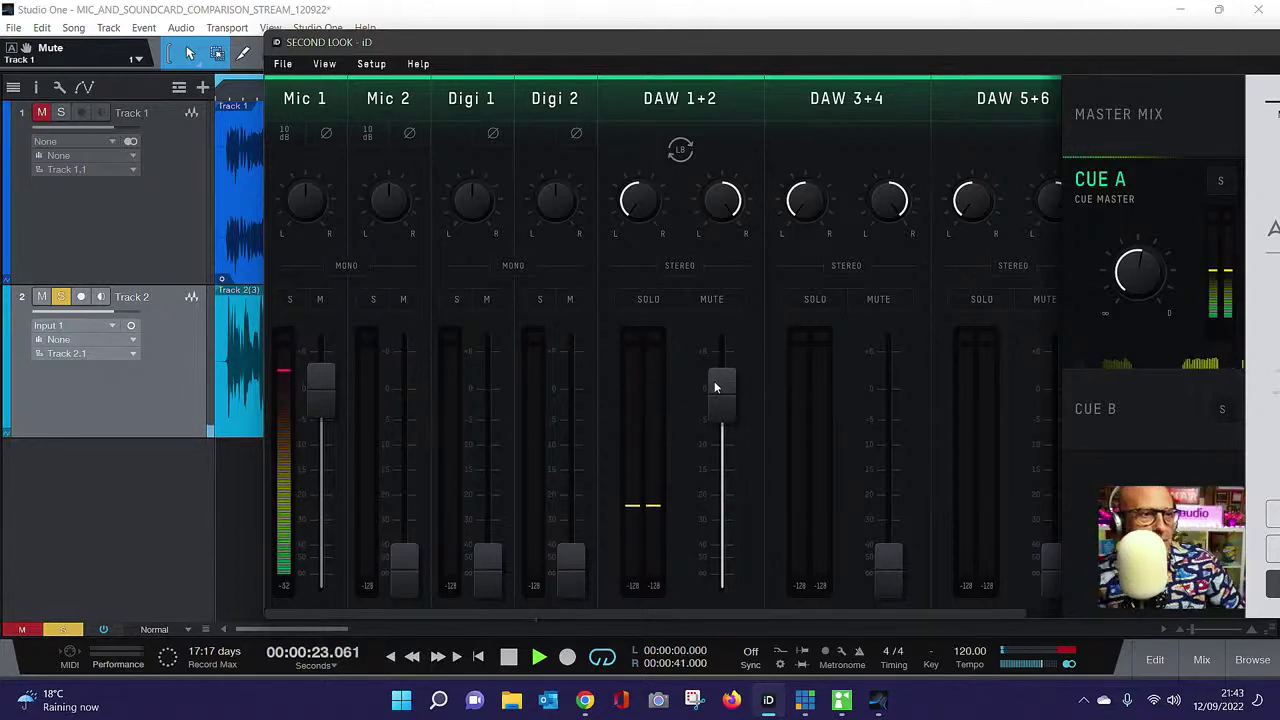
pyautogui.click(510, 658)
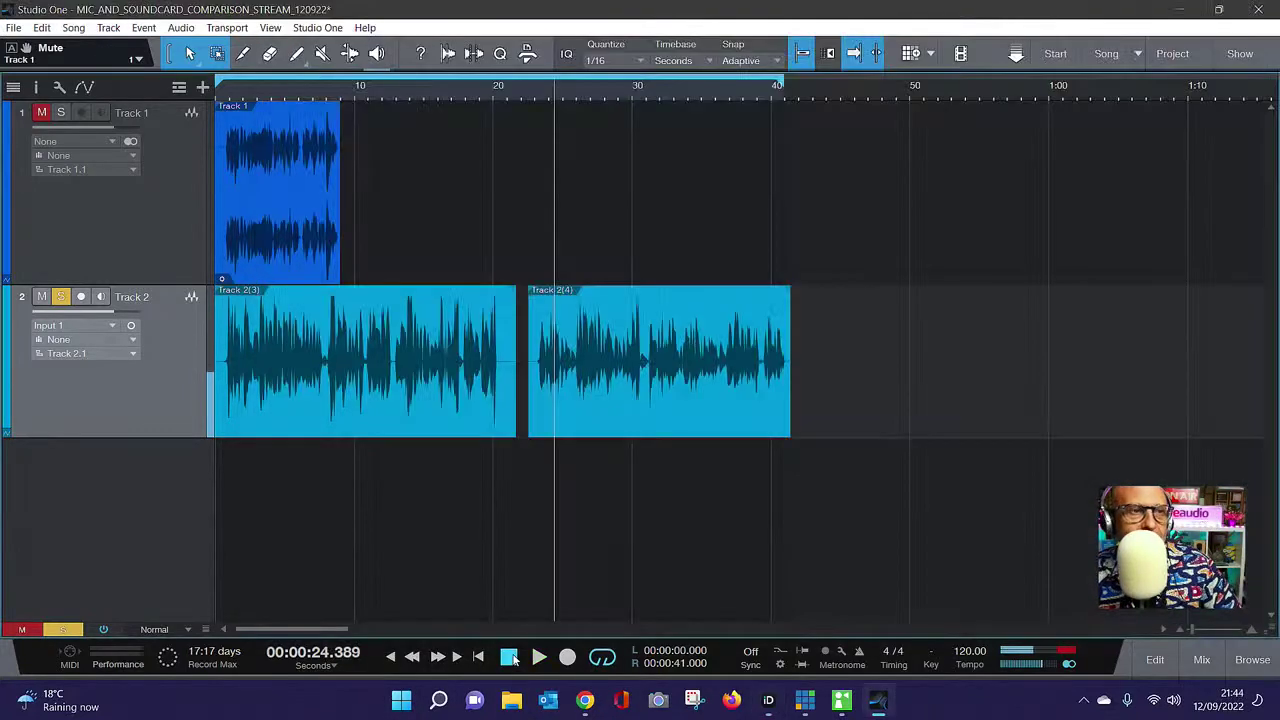
# - Switch back to the iD mixer and compare the Master Mix fader levels with those of the Cue A mix
pyautogui.click(768, 701)
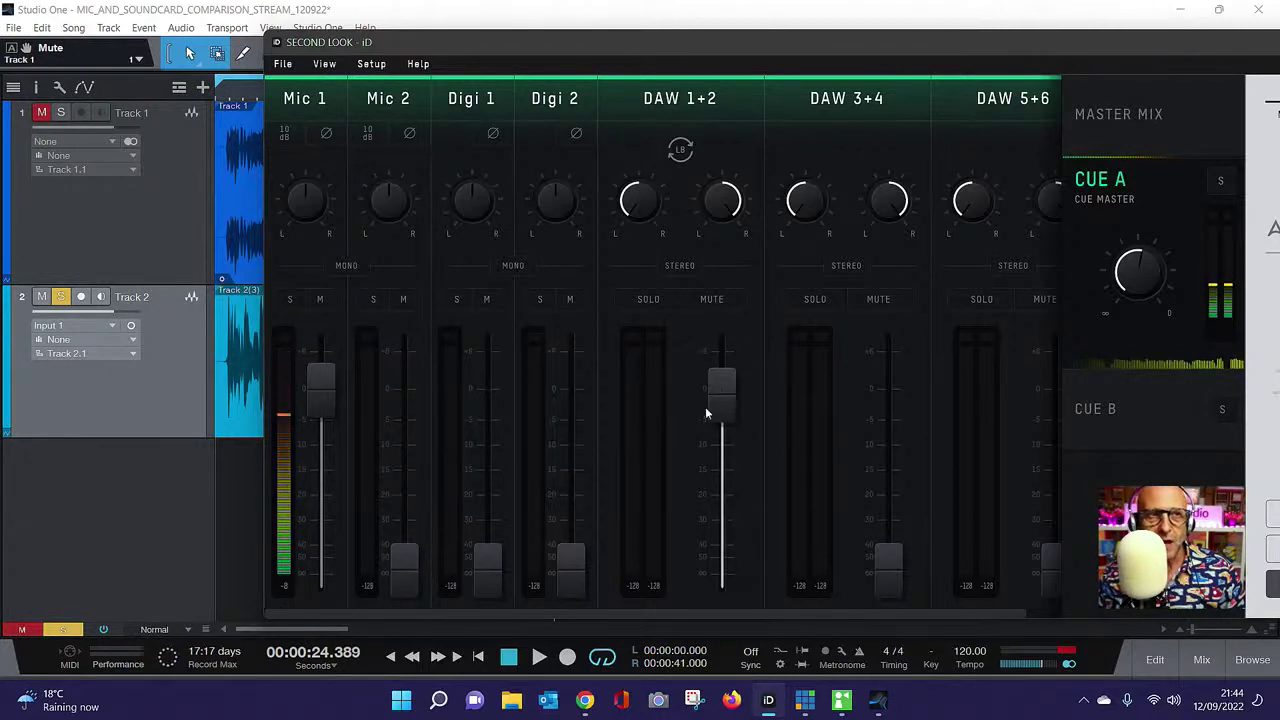
pyautogui.moveTo(726, 396)
pyautogui.mouseDown()
pyautogui.moveTo(726, 537)
pyautogui.moveTo(740, 369)
pyautogui.moveTo(740, 412)
pyautogui.moveTo(743, 398)
pyautogui.mouseUp()
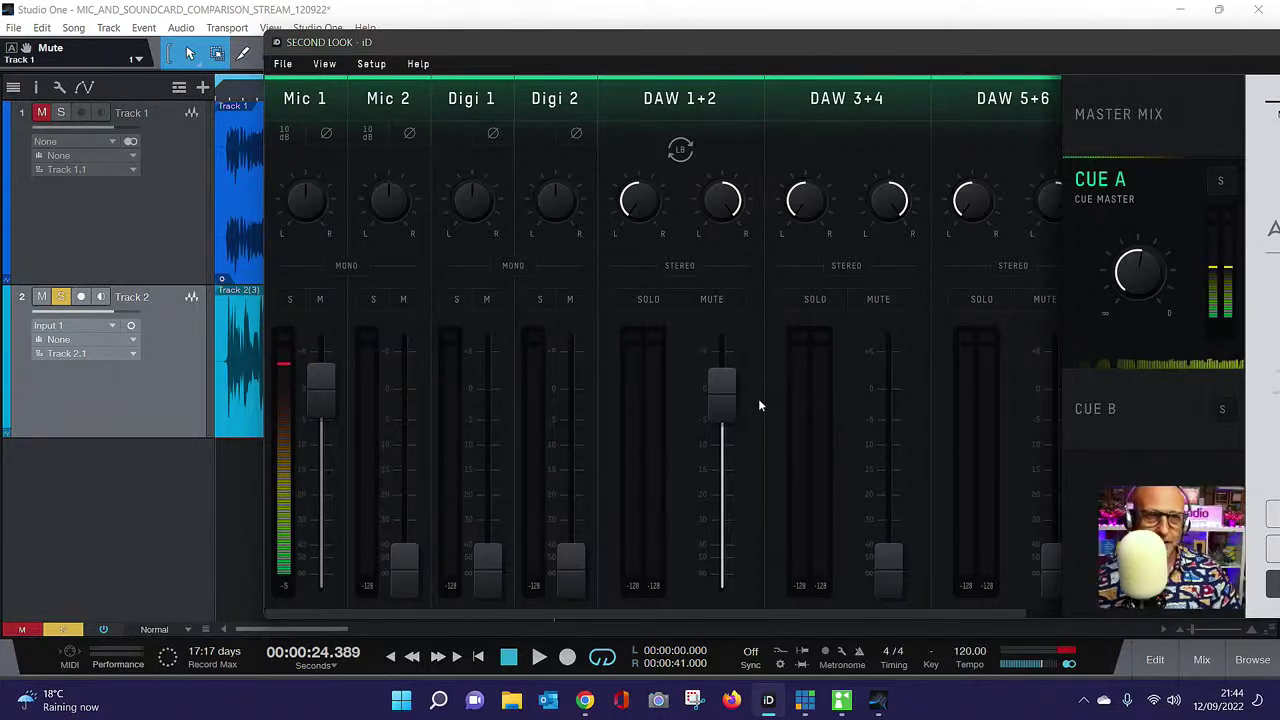
pyautogui.click(1114, 120)
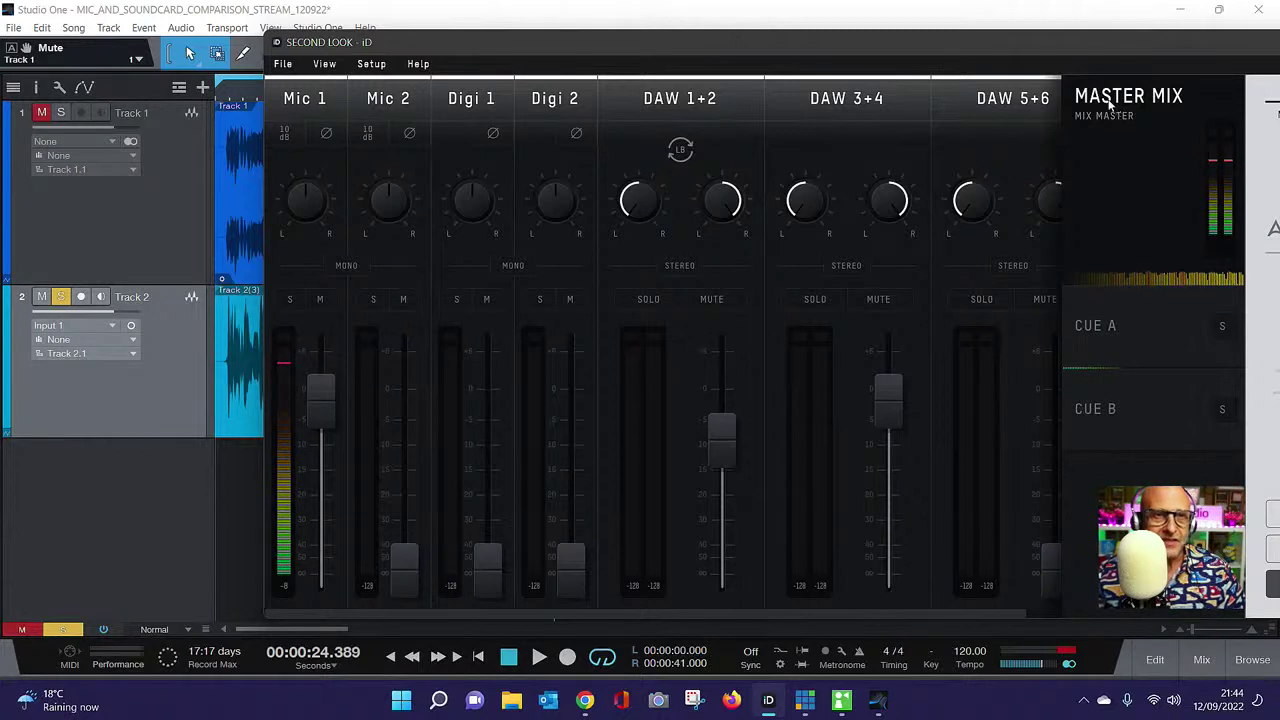
pyautogui.click(1226, 327)
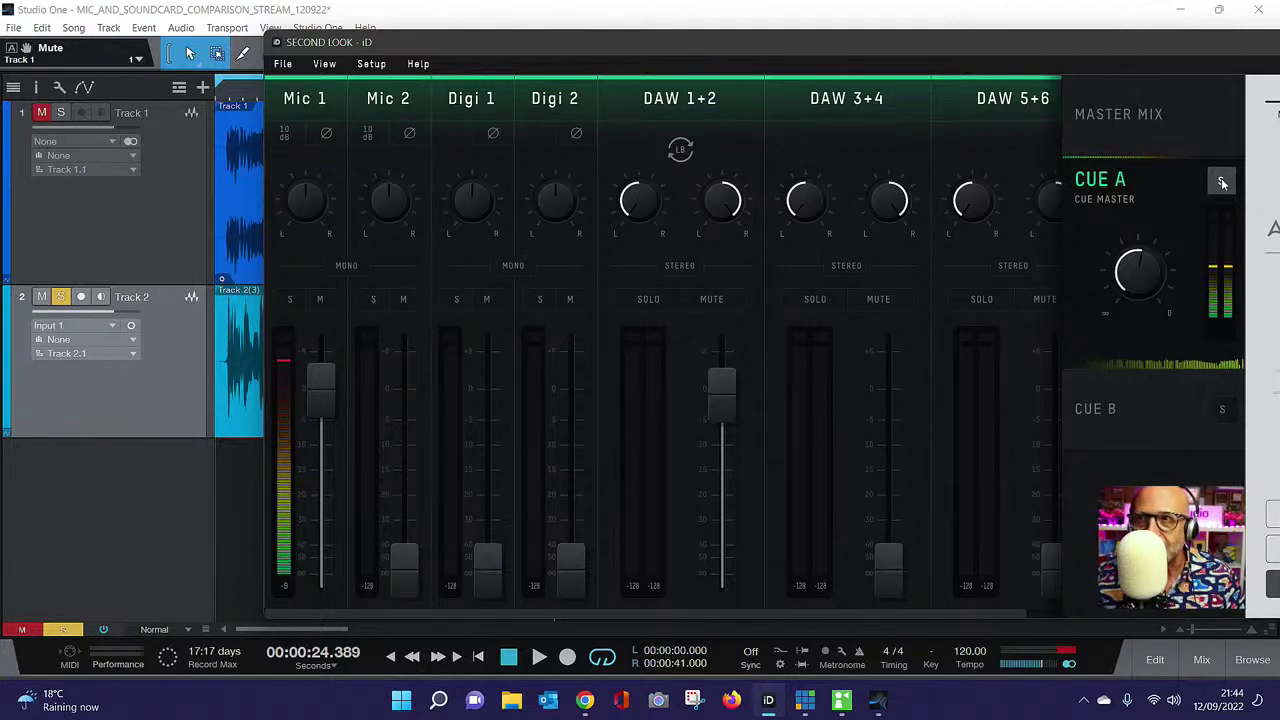
# - Switch to Cue B, turn its solo on and off, and raise its Mic 1 fader to about 0 dB
pyautogui.click(1219, 410)
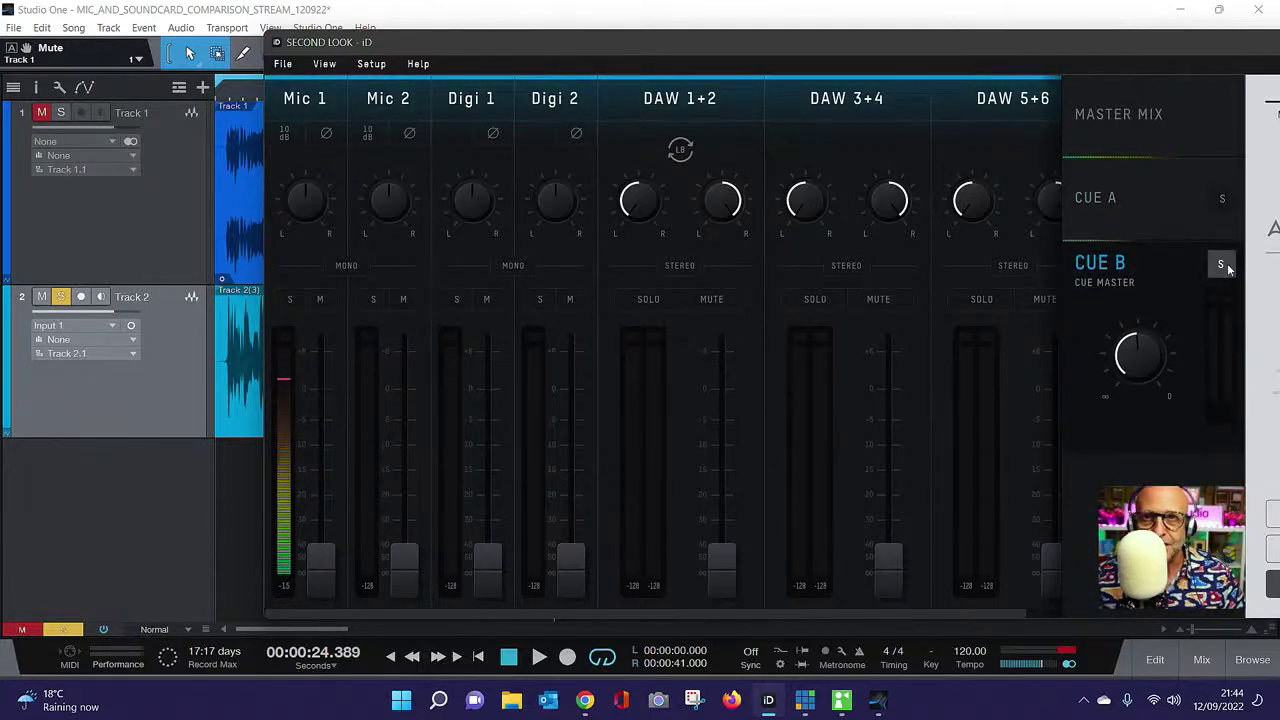
pyautogui.click(1221, 263)
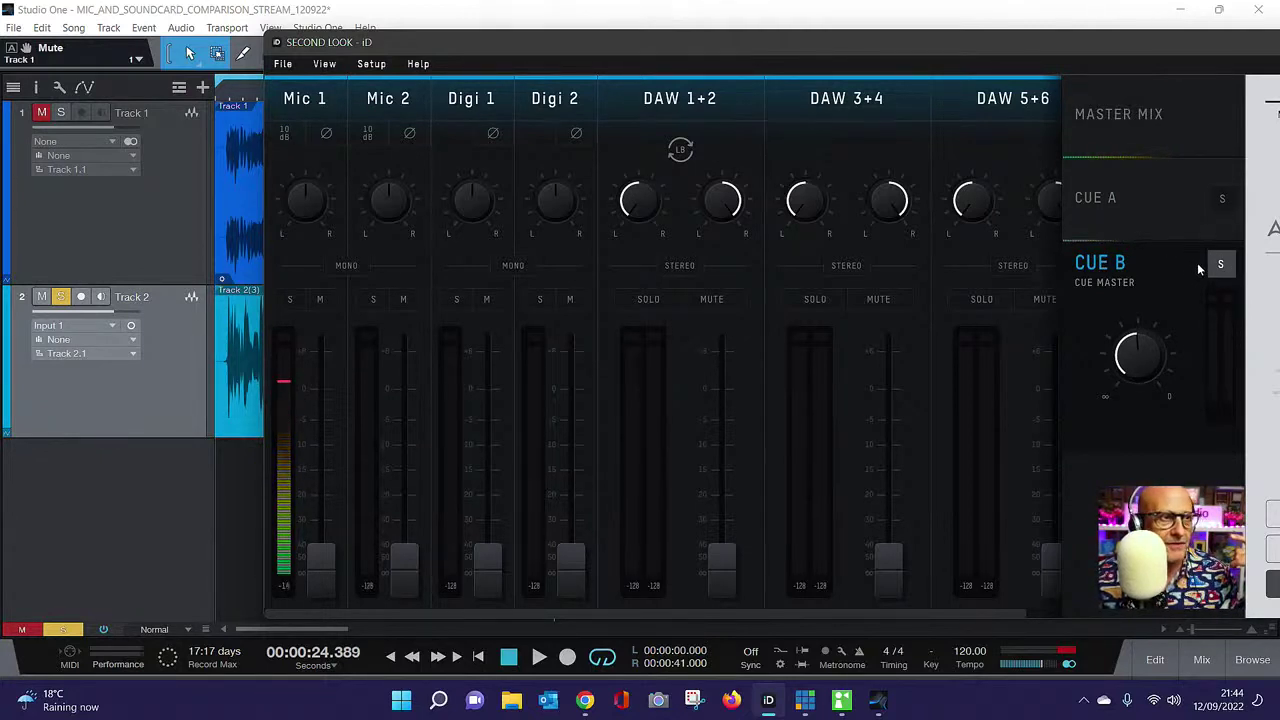
pyautogui.click(1230, 265)
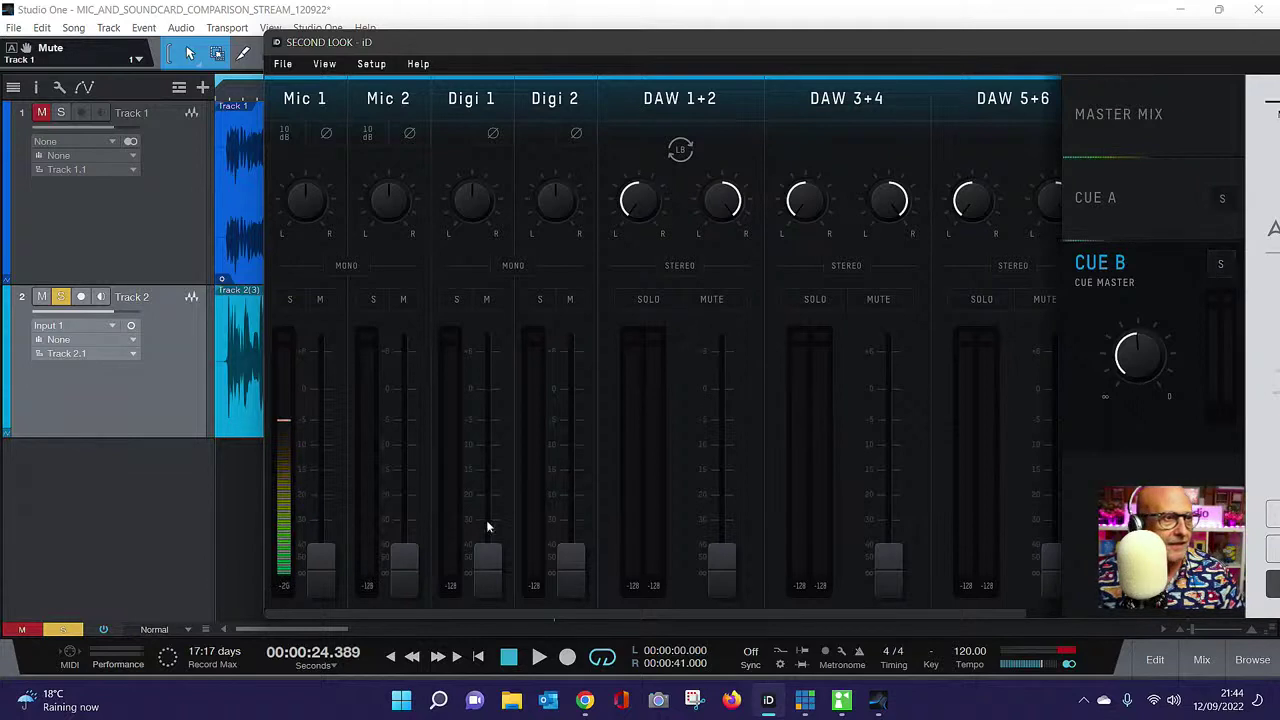
pyautogui.moveTo(312, 576); pyautogui.dragTo(342, 378)
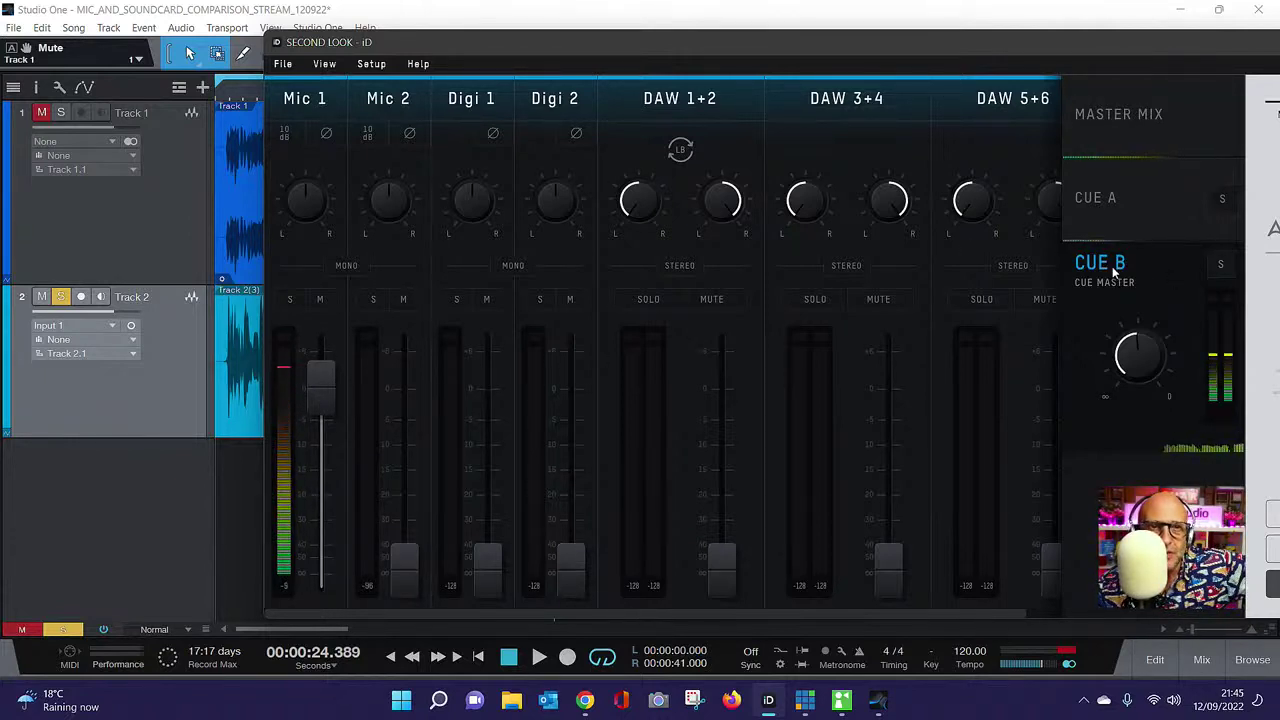
# - Compare the Cue A and Cue B mixes and turn both cue master levels fully down
pyautogui.click(1089, 193)
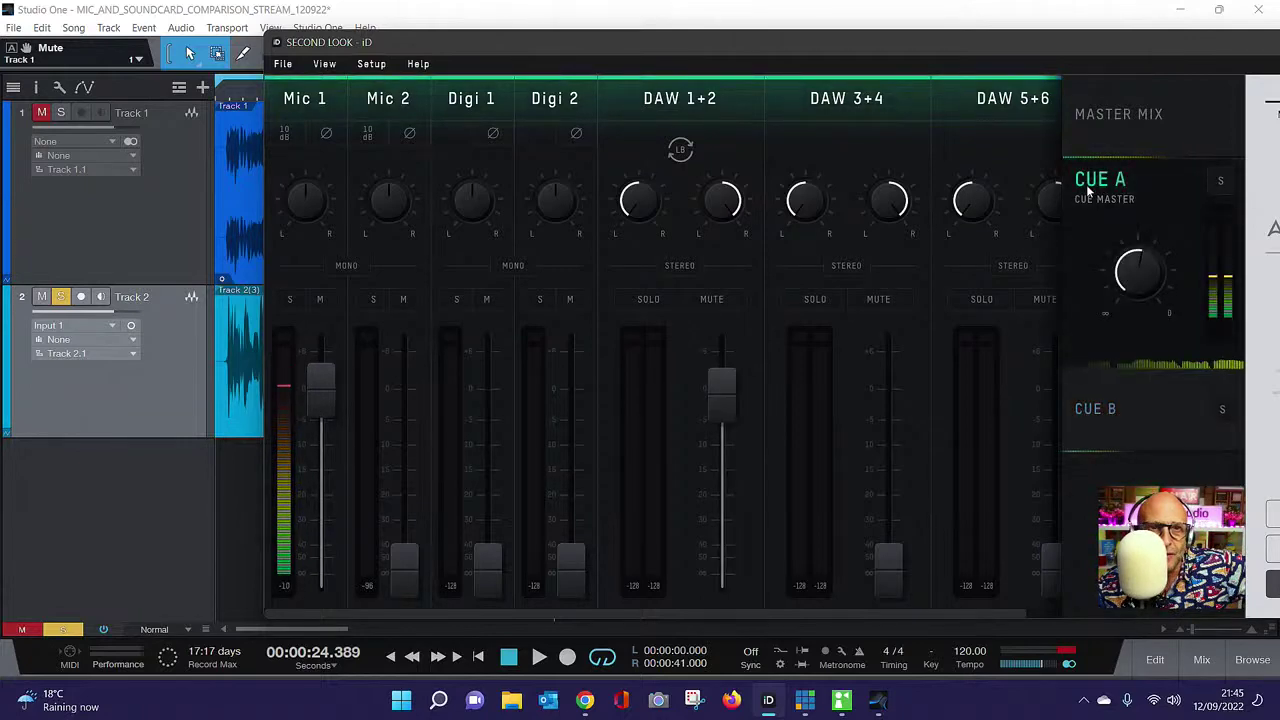
pyautogui.click(1094, 400)
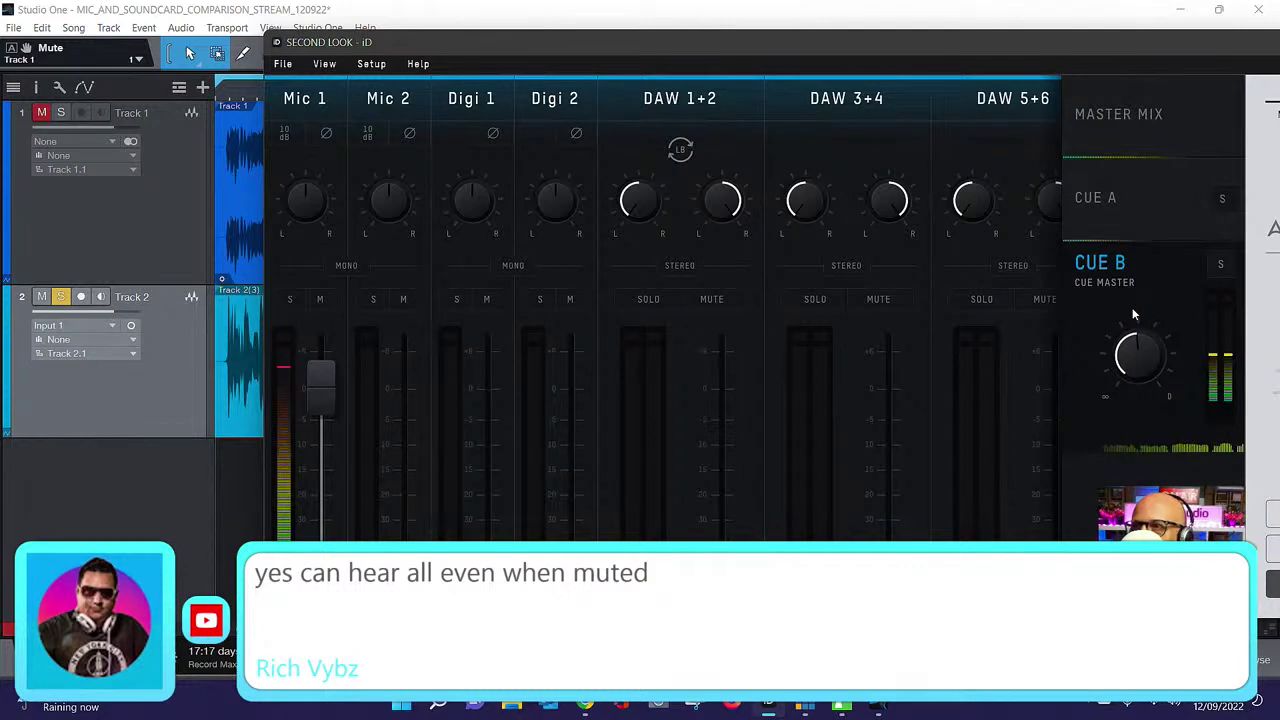
pyautogui.moveTo(1136, 323); pyautogui.dragTo(1119, 409)
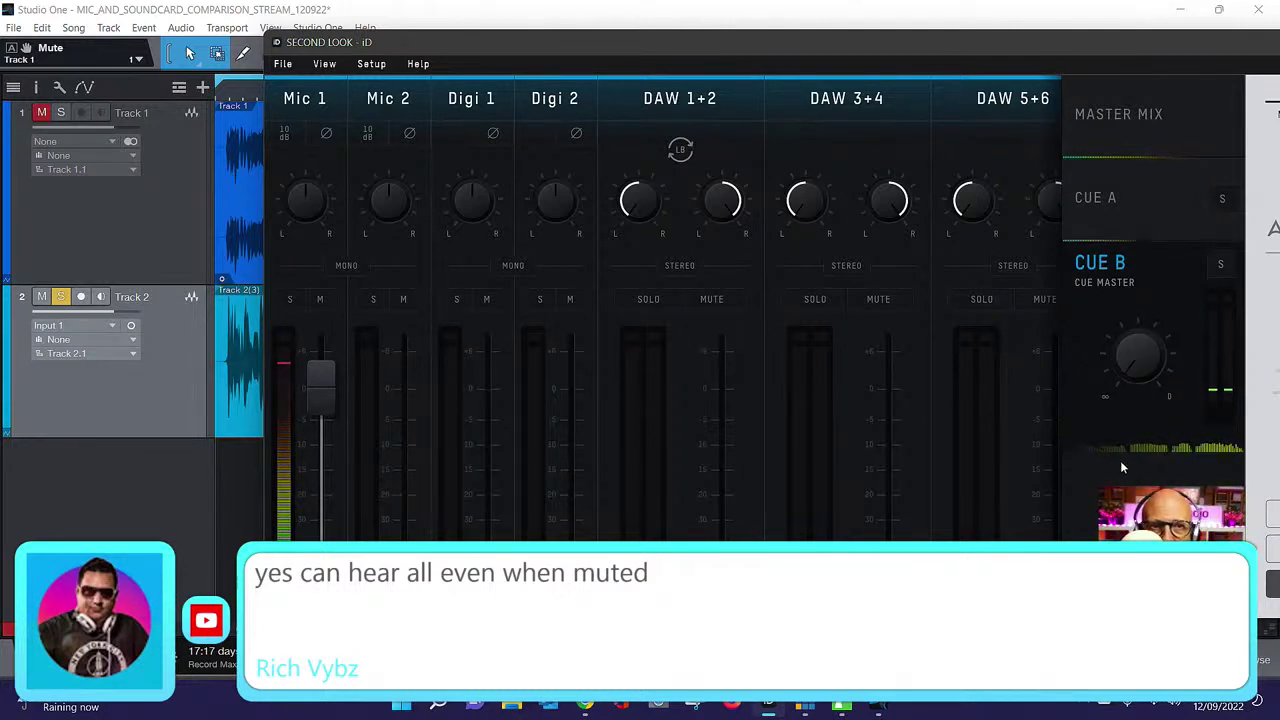
pyautogui.click(1100, 197)
pyautogui.moveTo(1134, 271); pyautogui.dragTo(1126, 368)
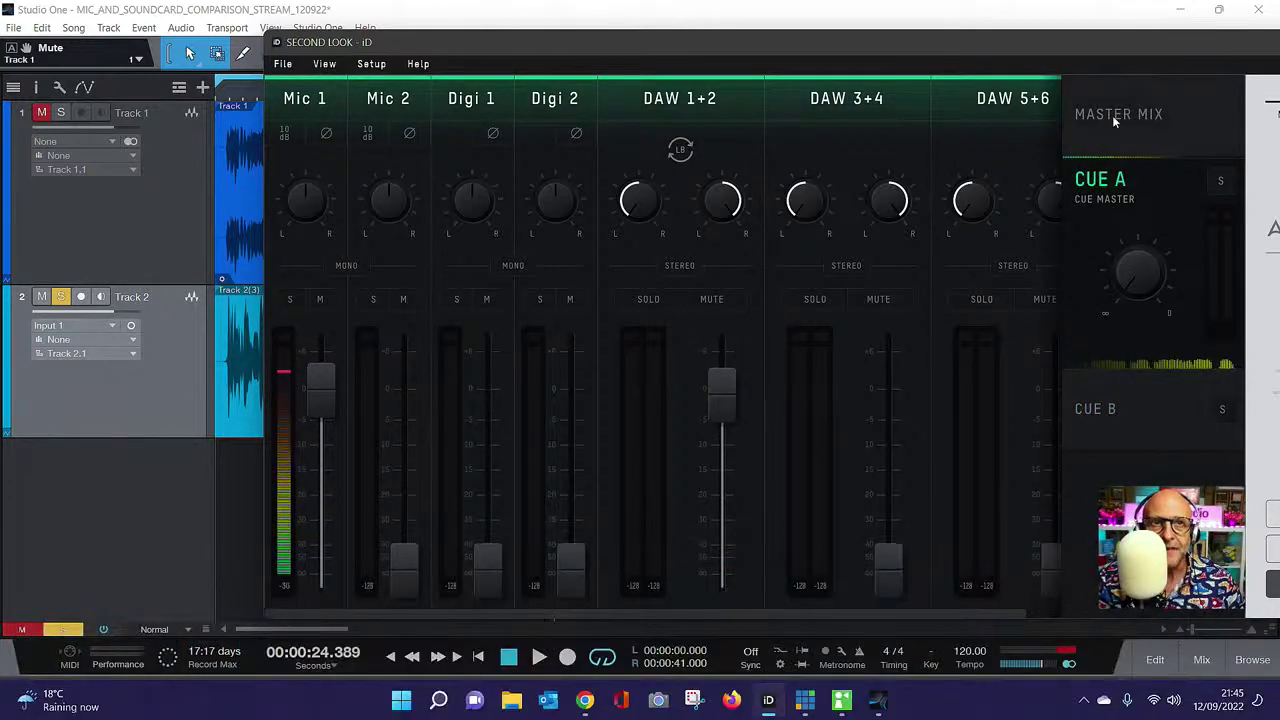
# - In the Master Mix, pull the Mic 1 fader fully down and raise it back to about -1 dB
pyautogui.click(1116, 118)
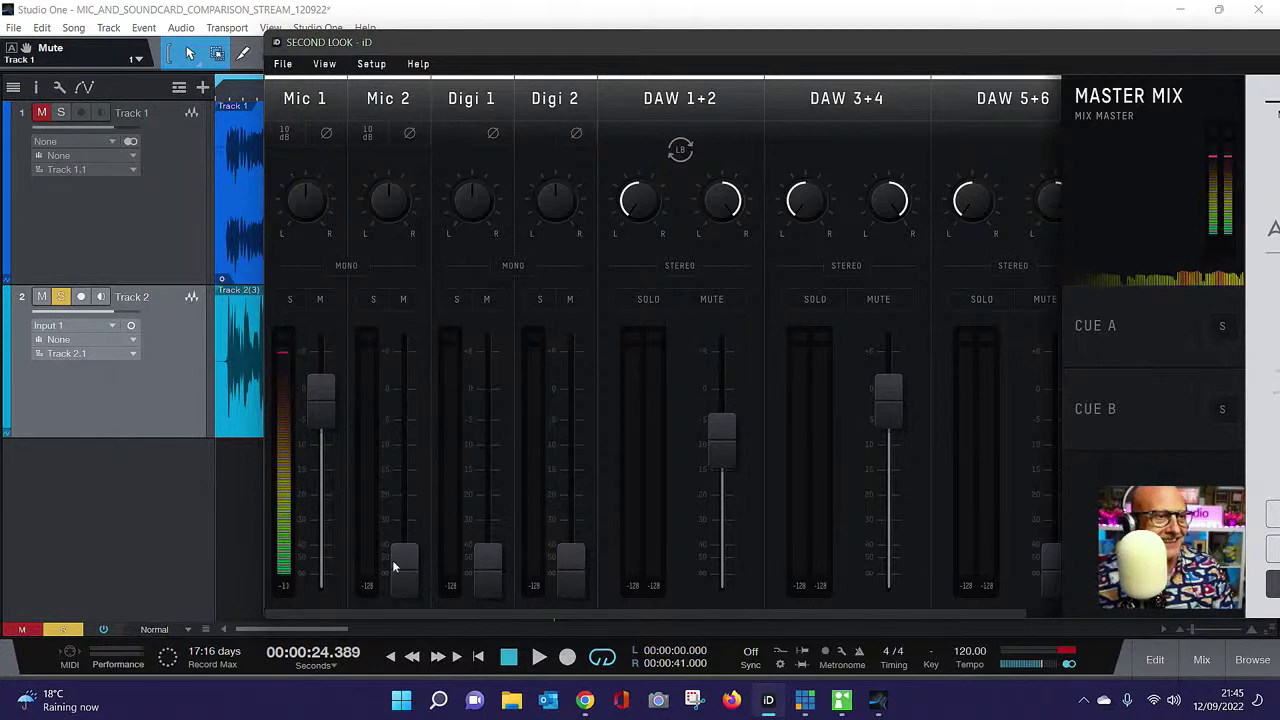
pyautogui.moveTo(590, 706)
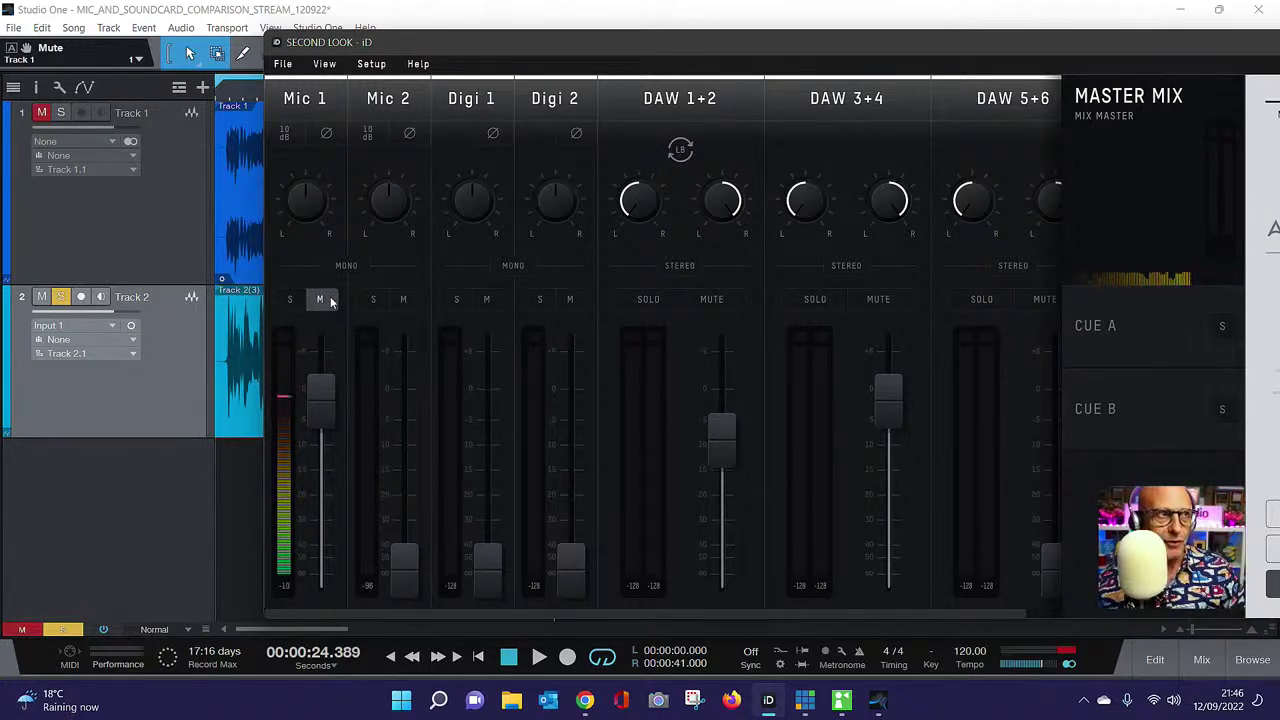
pyautogui.moveTo(321, 392); pyautogui.dragTo(325, 599)
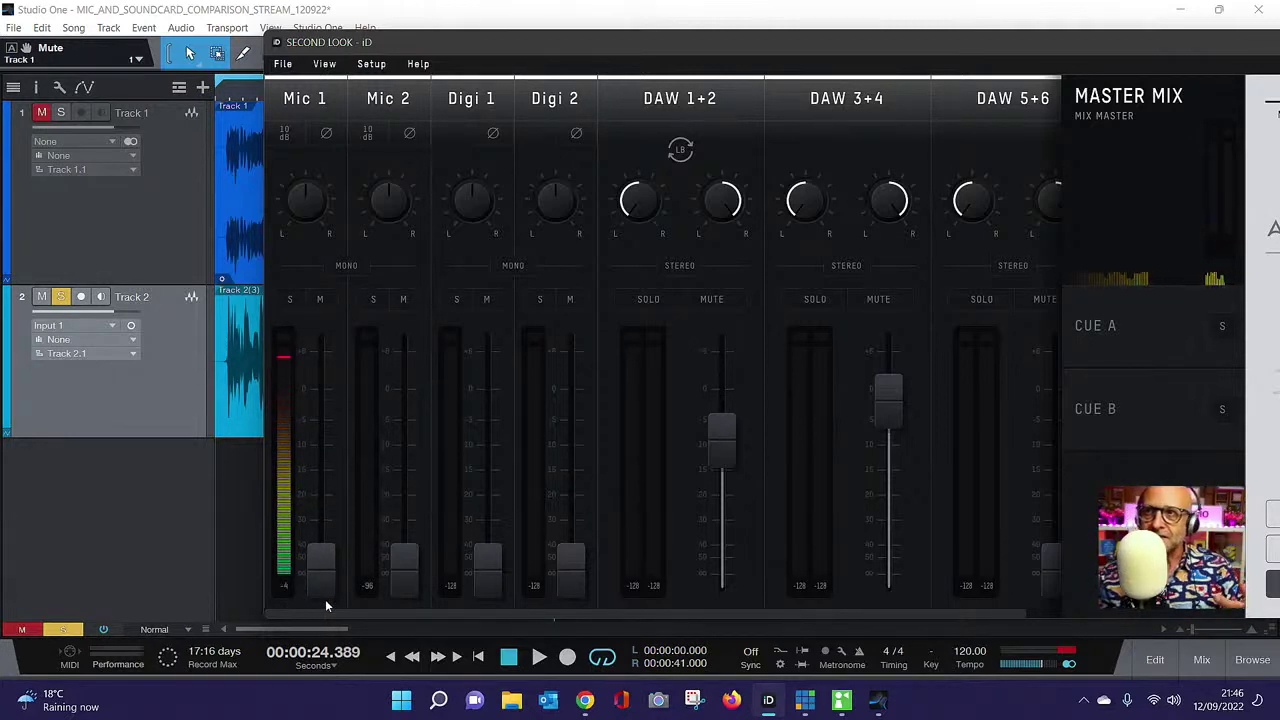
pyautogui.moveTo(321, 598); pyautogui.dragTo(332, 409)
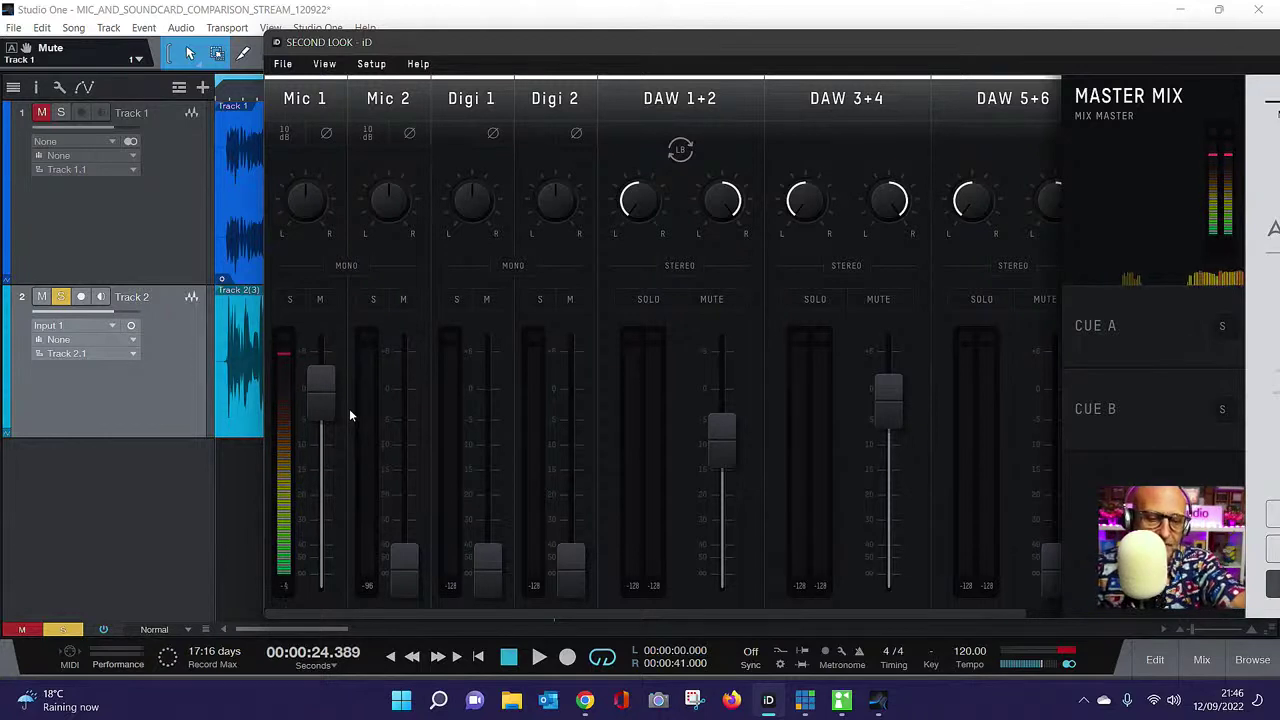
# - Raise the Master Mix's Mic 2 fader to about -3 dB and lower the Mic 1 fader to the same level
pyautogui.hscroll(1, 349, 408)
pyautogui.scroll(5, 349, 408)
pyautogui.scroll(-4, 349, 408)
pyautogui.scroll(4, 349, 408)
pyautogui.scroll(-3, 349, 408)
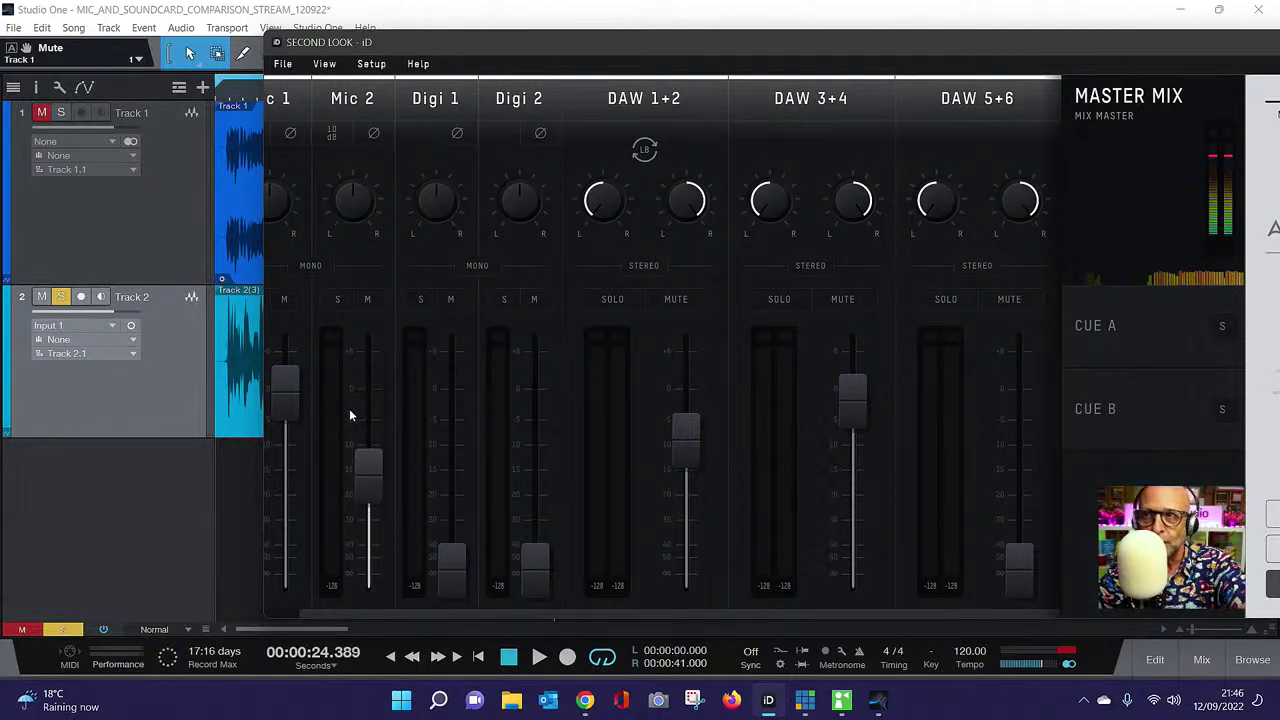
pyautogui.scroll(2, 349, 408)
pyautogui.scroll(-4, 349, 408)
pyautogui.scroll(4, 349, 408)
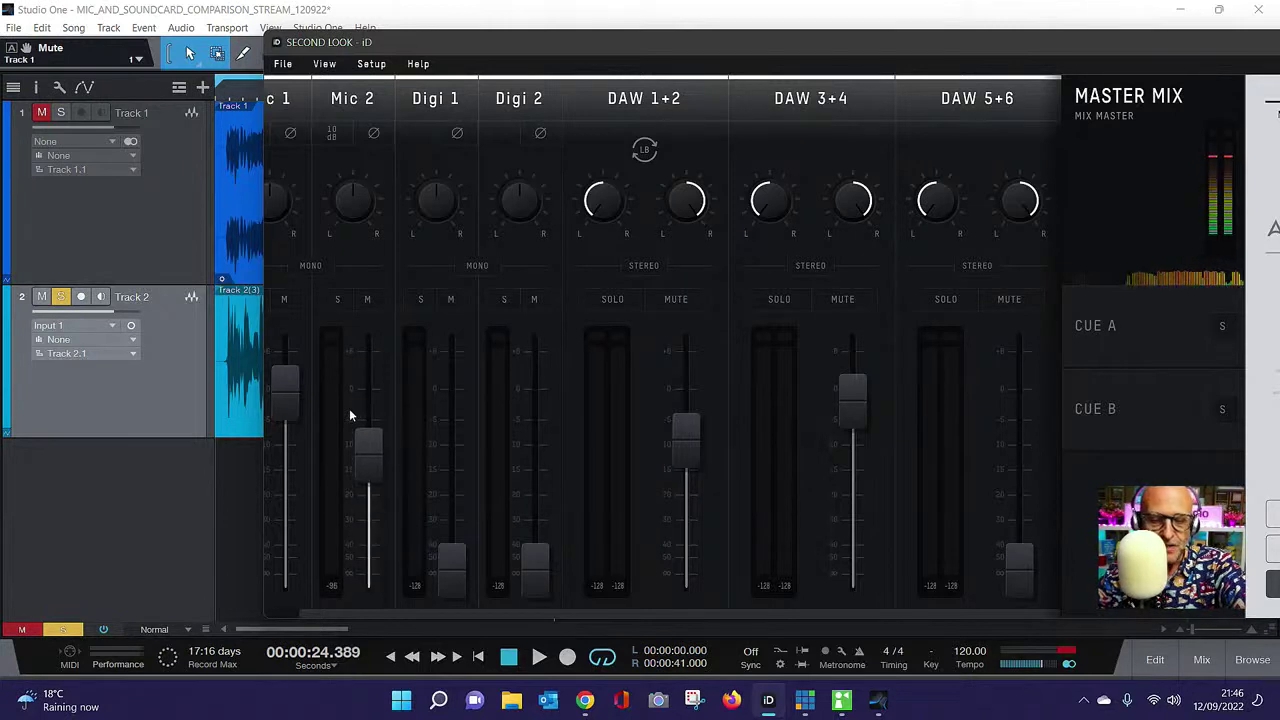
pyautogui.scroll(-3, 349, 408)
pyautogui.scroll(3, 349, 408)
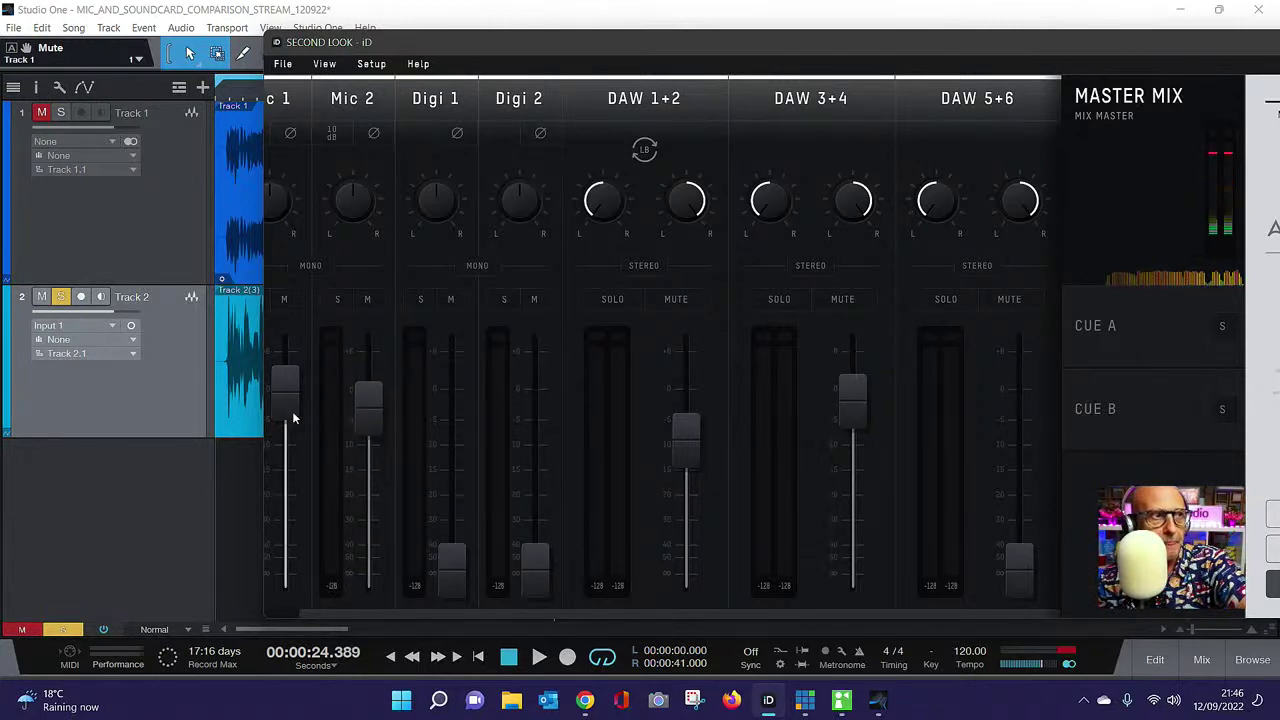
pyautogui.scroll(1, 284, 418)
pyautogui.scroll(-2, 284, 418)
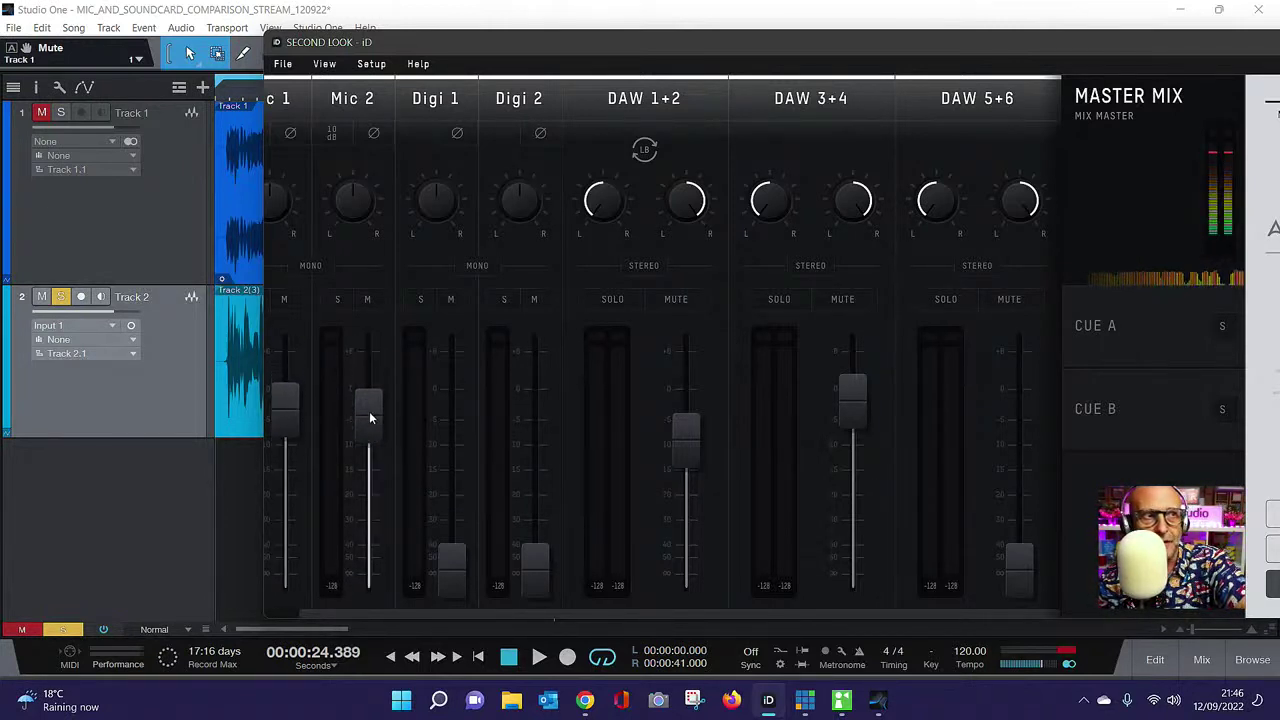
pyautogui.scroll(3, 526, 449)
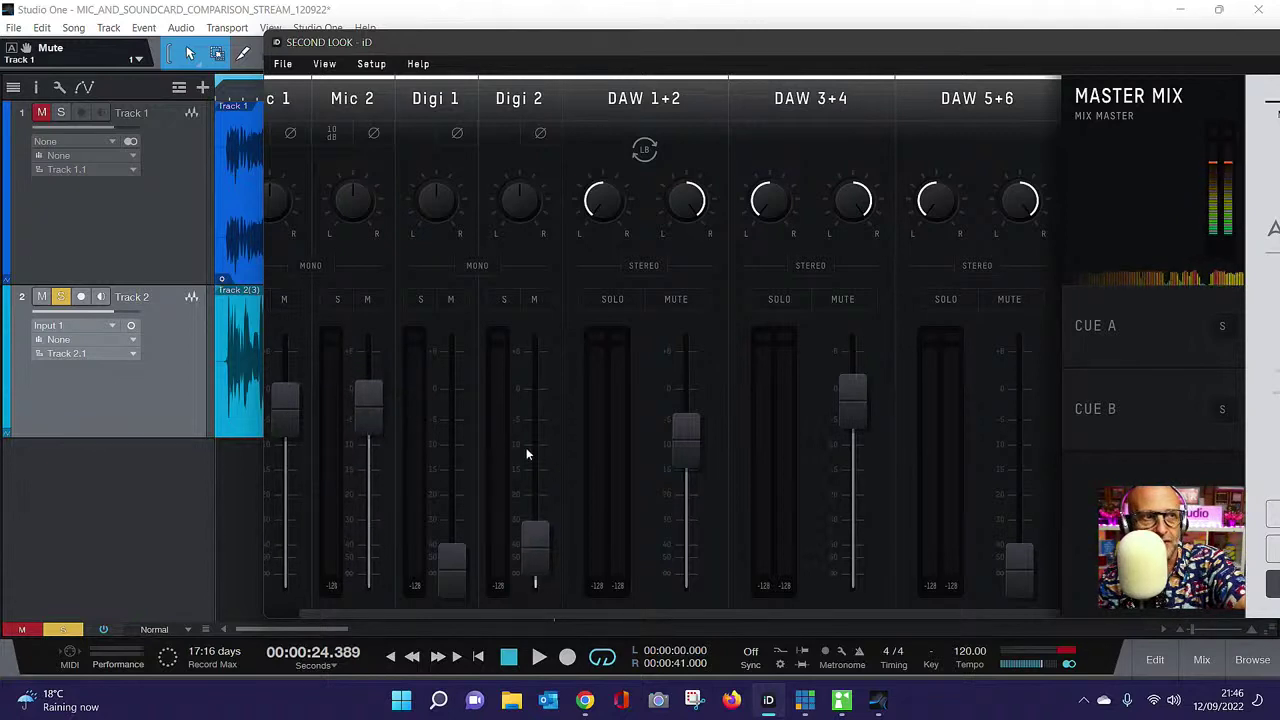
# - Raise the Digi 2 fader to about -10 dB in the Master Mix
pyautogui.scroll(2, 526, 440)
pyautogui.scroll(-2, 526, 440)
pyautogui.scroll(2, 539, 426)
pyautogui.scroll(-1, 539, 426)
pyautogui.hscroll(-2, 454, 413)
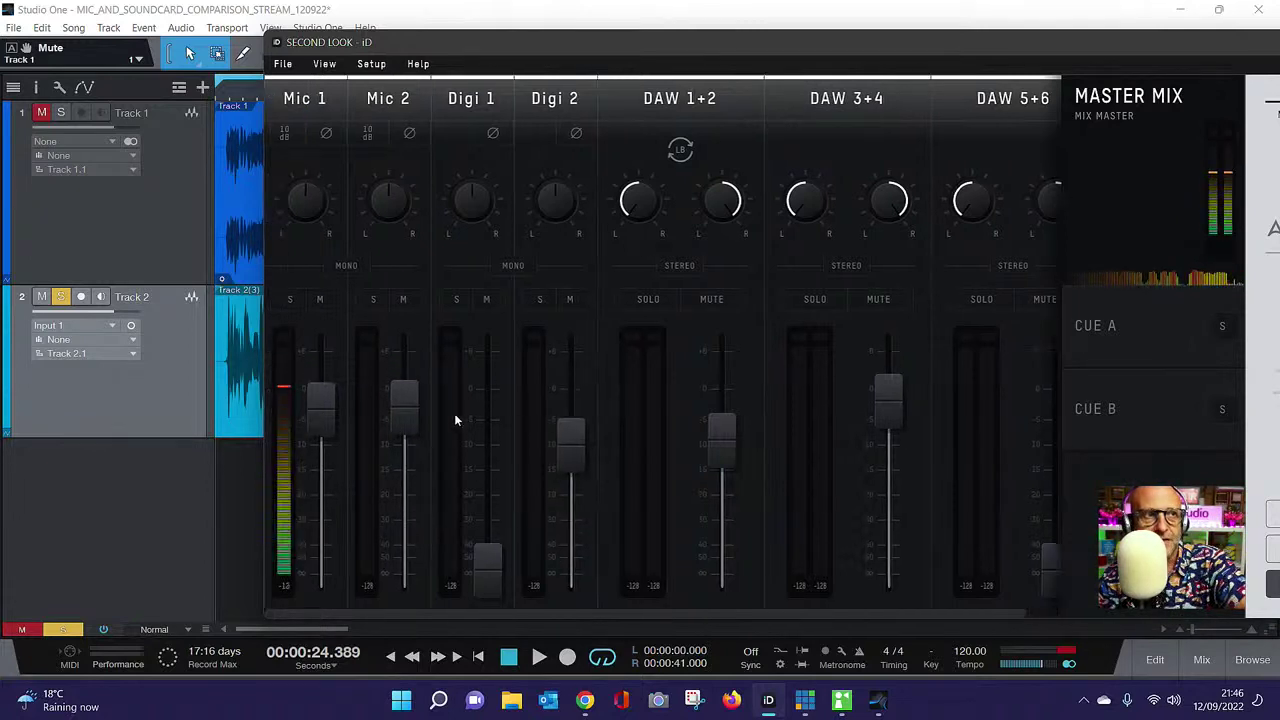
# - Move the Digi 1 fader up to about -6 dB, and return both Digi faders fully down
pyautogui.scroll(8, 474, 413)
pyautogui.scroll(-6, 474, 413)
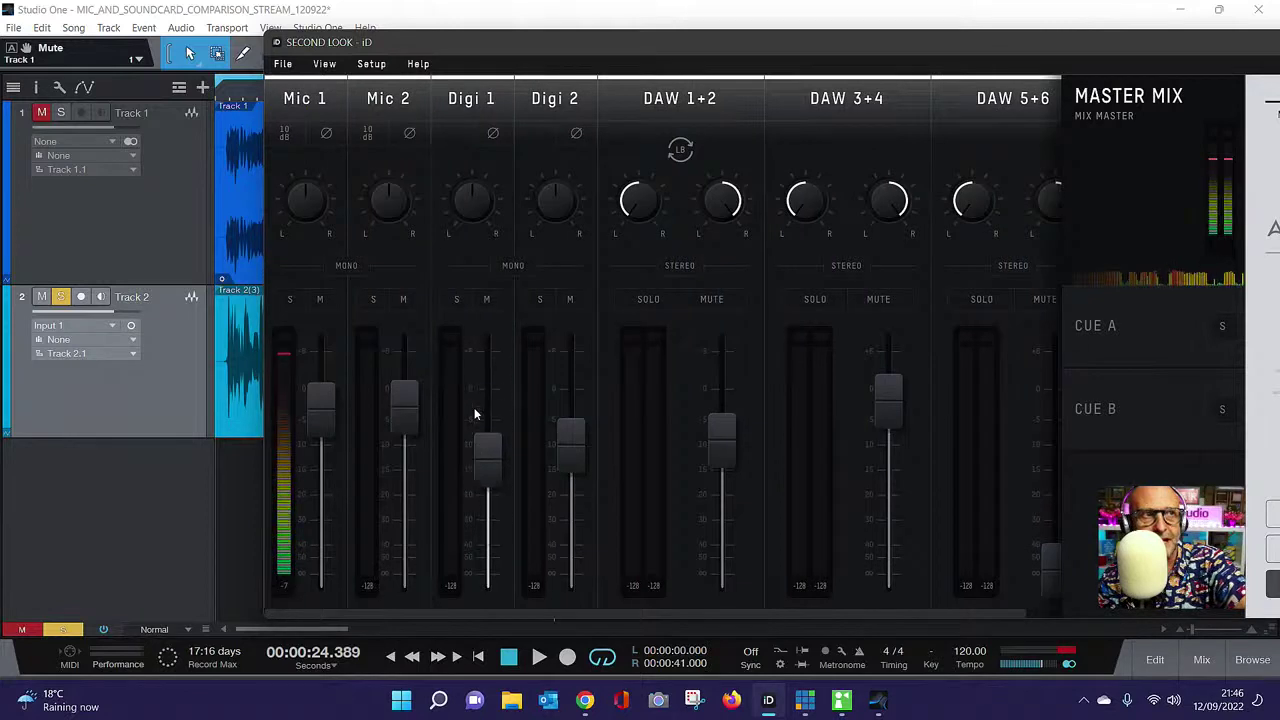
pyautogui.scroll(2, 474, 413)
pyautogui.scroll(-1, 474, 413)
pyautogui.scroll(1, 474, 413)
pyautogui.scroll(-3, 474, 413)
pyautogui.scroll(3, 474, 413)
pyautogui.scroll(2, 474, 413)
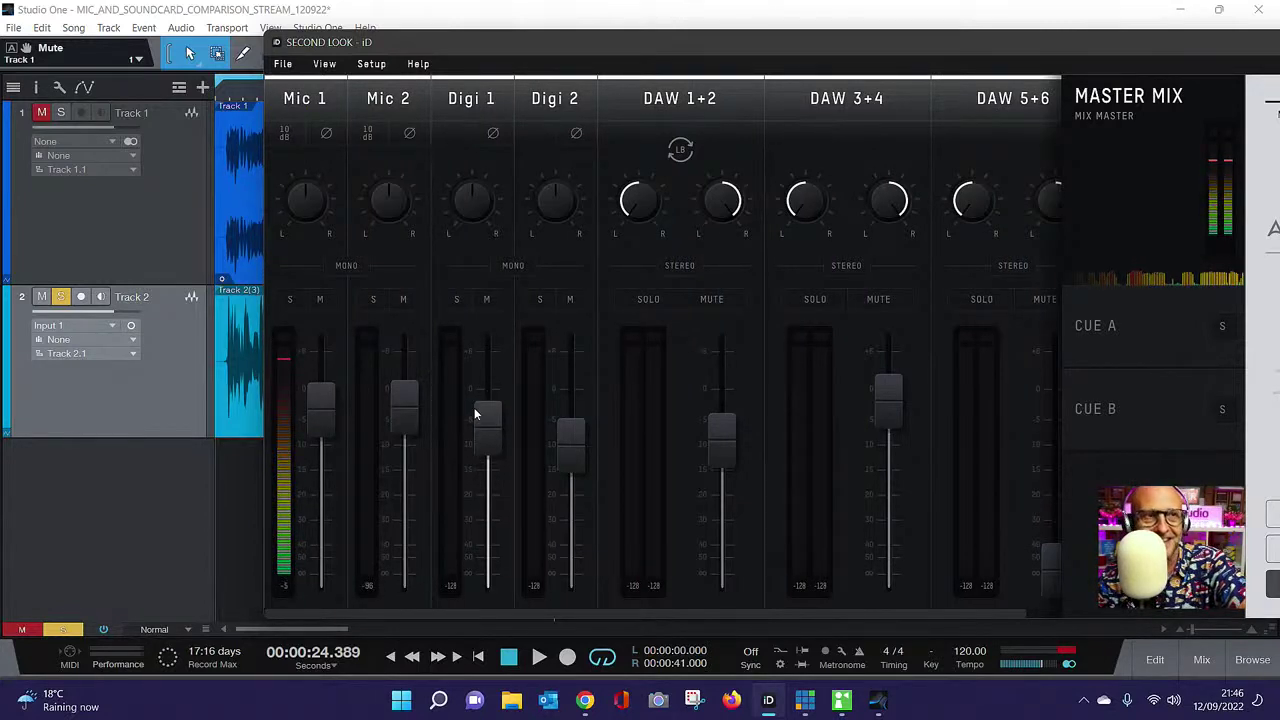
pyautogui.scroll(-8, 474, 413)
pyautogui.moveTo(569, 442); pyautogui.dragTo(574, 574)
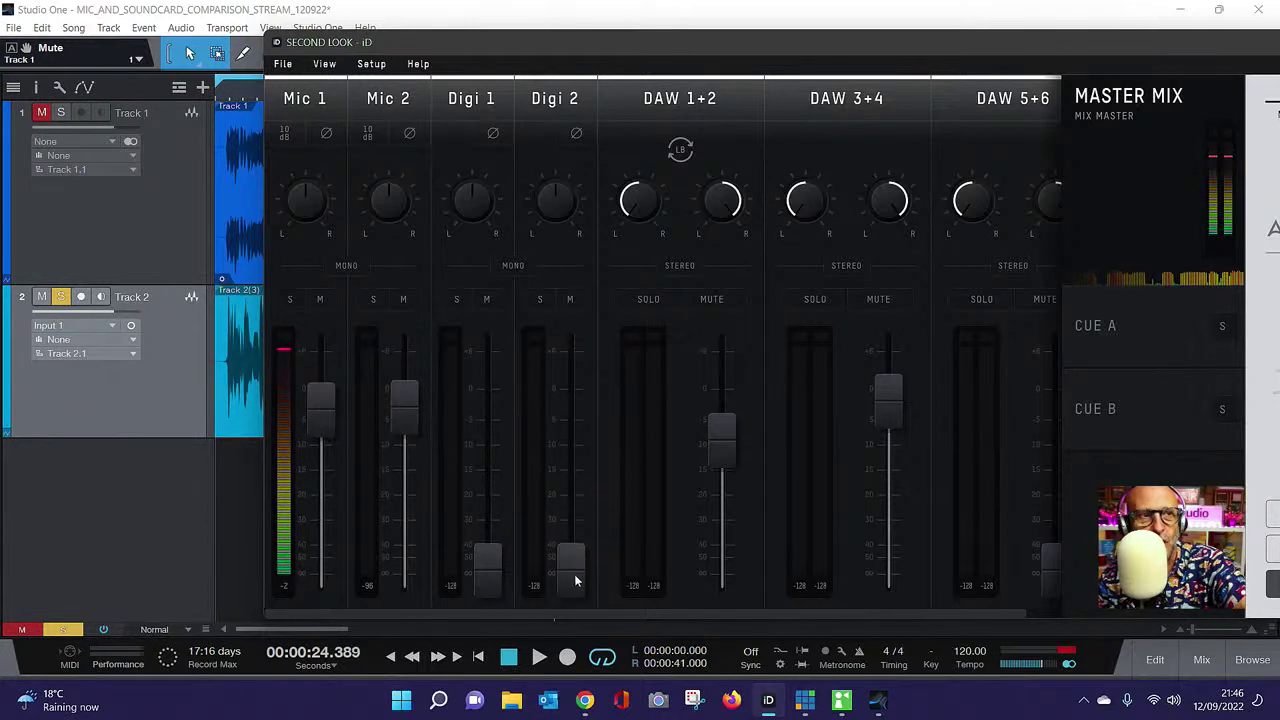
# - Set the DAW 1+2 fader to about -4 dB and the DAW 3+4 fader to about -3 dB
pyautogui.scroll(3, 710, 435)
pyautogui.scroll(-4, 715, 437)
pyautogui.scroll(3, 726, 436)
pyautogui.scroll(-1, 730, 430)
pyautogui.scroll(2, 888, 415)
pyautogui.scroll(-2, 885, 430)
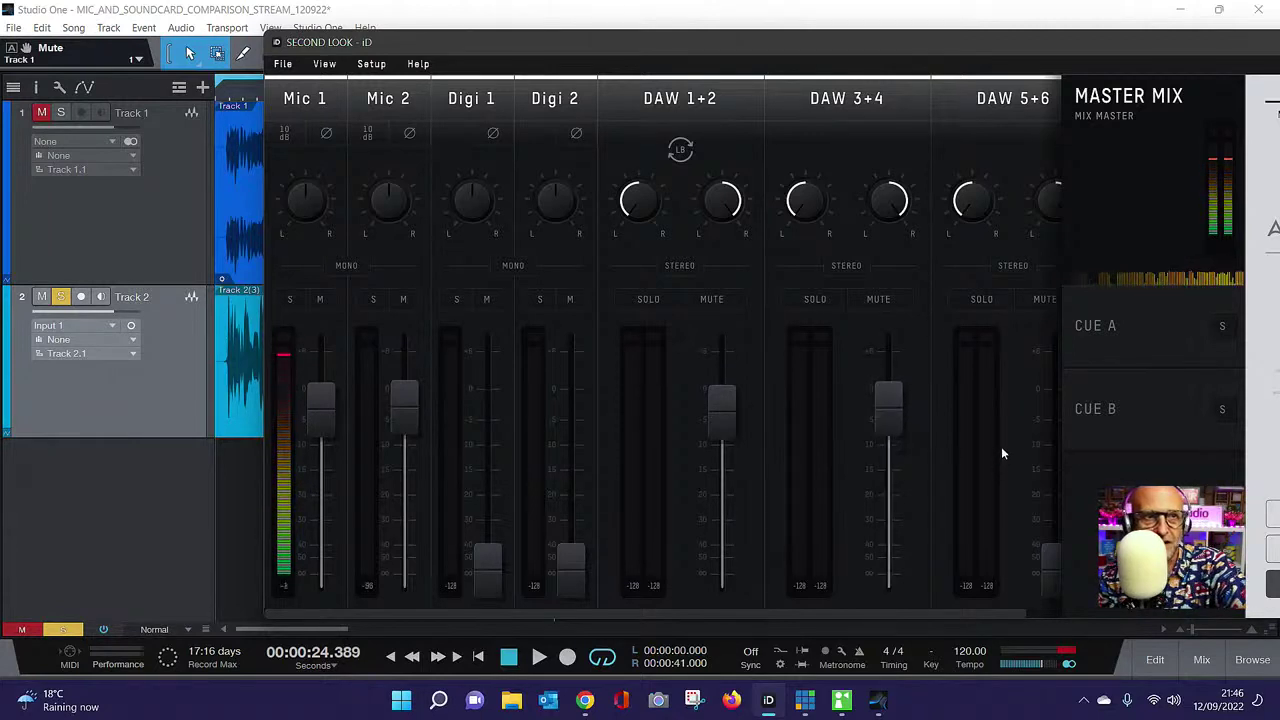
# - Move the DAW 5+6 fader up and fully down again, and pull the DAW 3+4 fader fully down
pyautogui.hscroll(1, 985, 445)
pyautogui.hscroll(-1, 945, 427)
pyautogui.hscroll(1, 965, 432)
pyautogui.scroll(5, 995, 438)
pyautogui.scroll(-6, 993, 428)
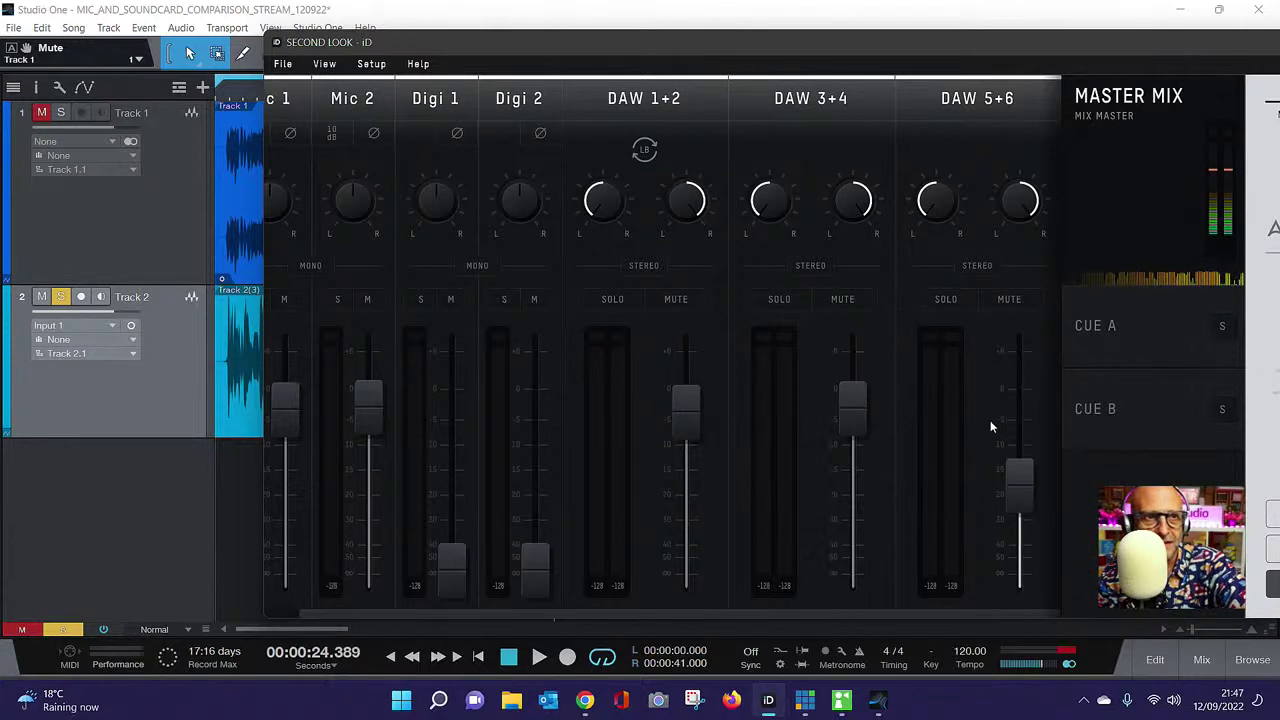
pyautogui.moveTo(856, 418); pyautogui.dragTo(845, 607)
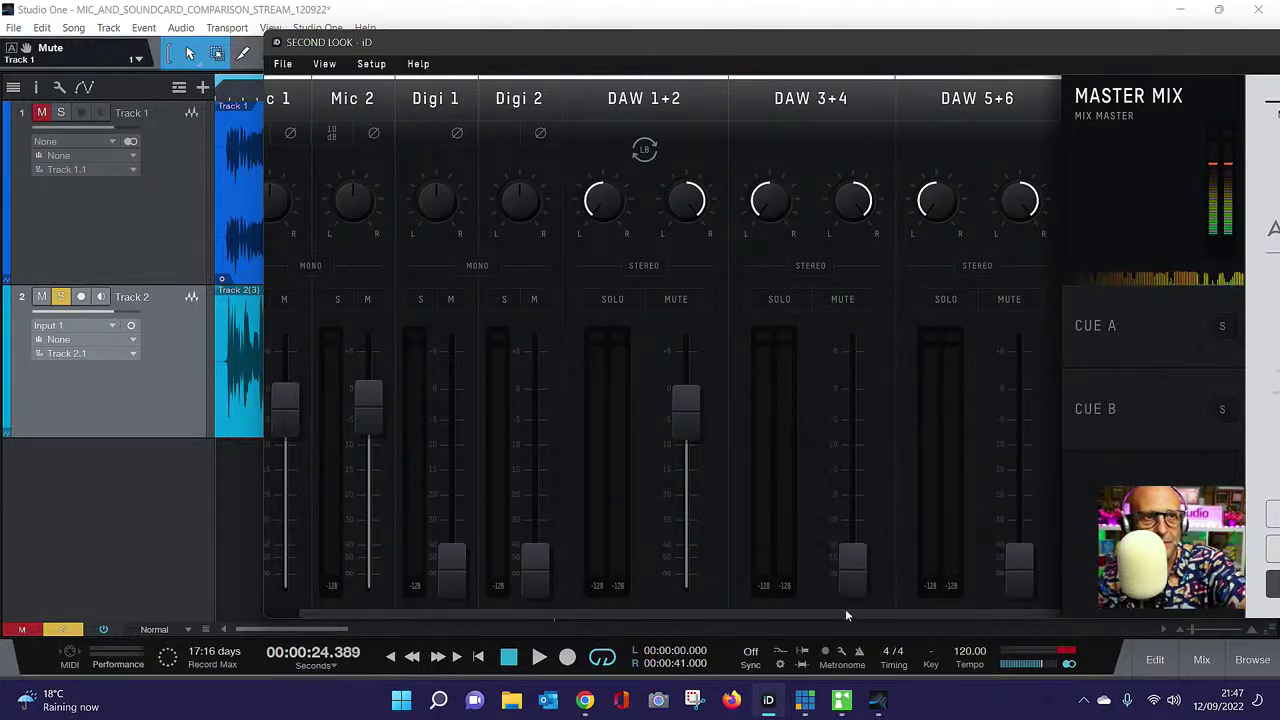
pyautogui.hscroll(-1, 778, 524)
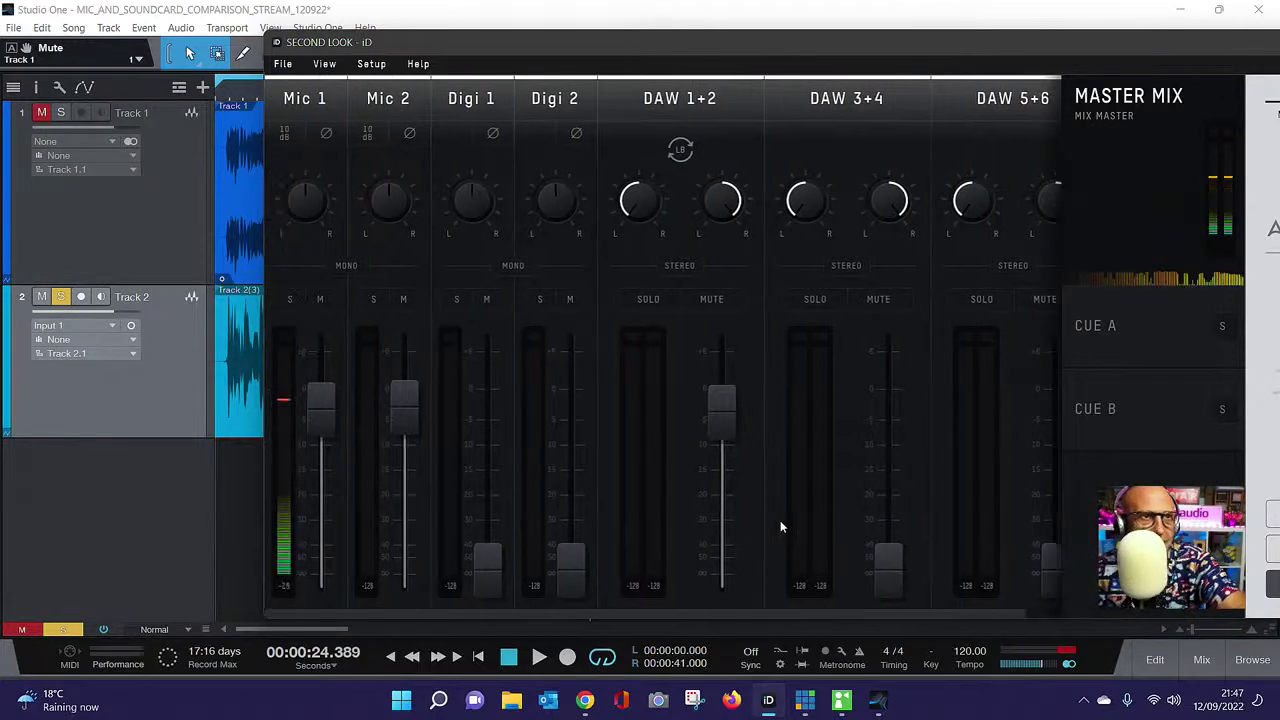
pyautogui.hscroll(1, 780, 524)
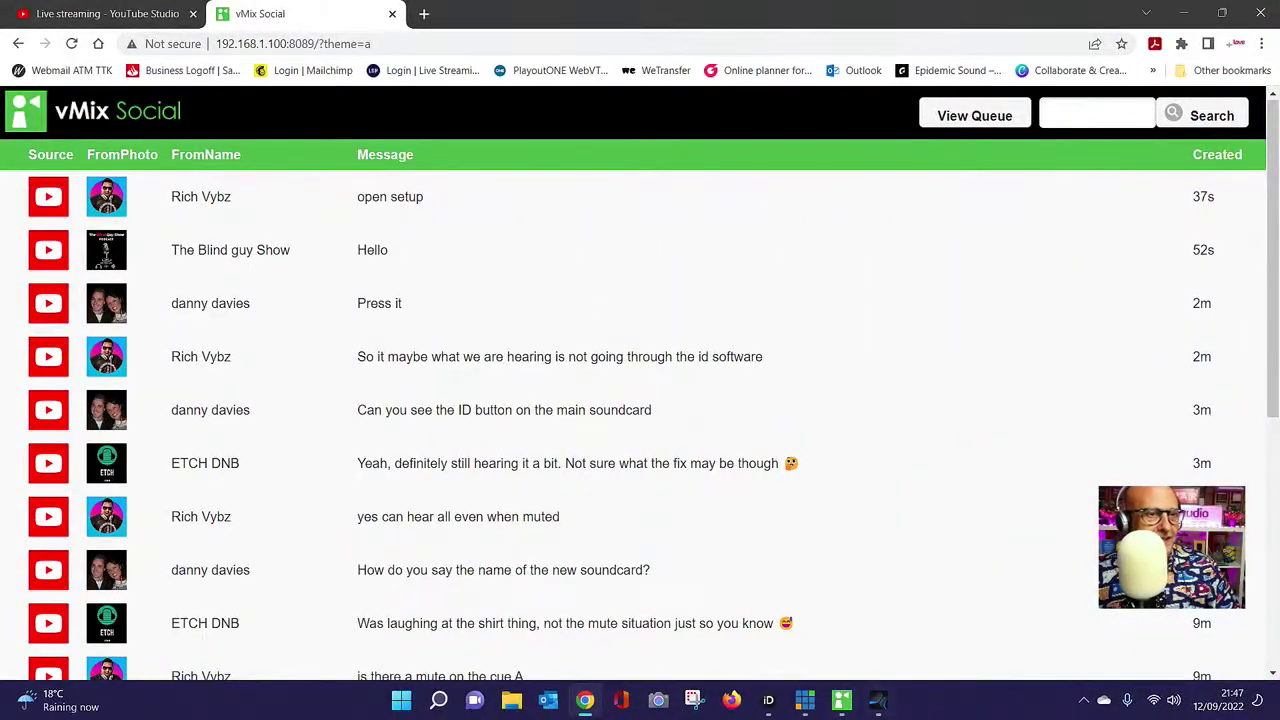
# - Switch back to the iD mixer and review its setup options for clock and loop-back source, plus the Windows audio output device
pyautogui.click(766, 702)
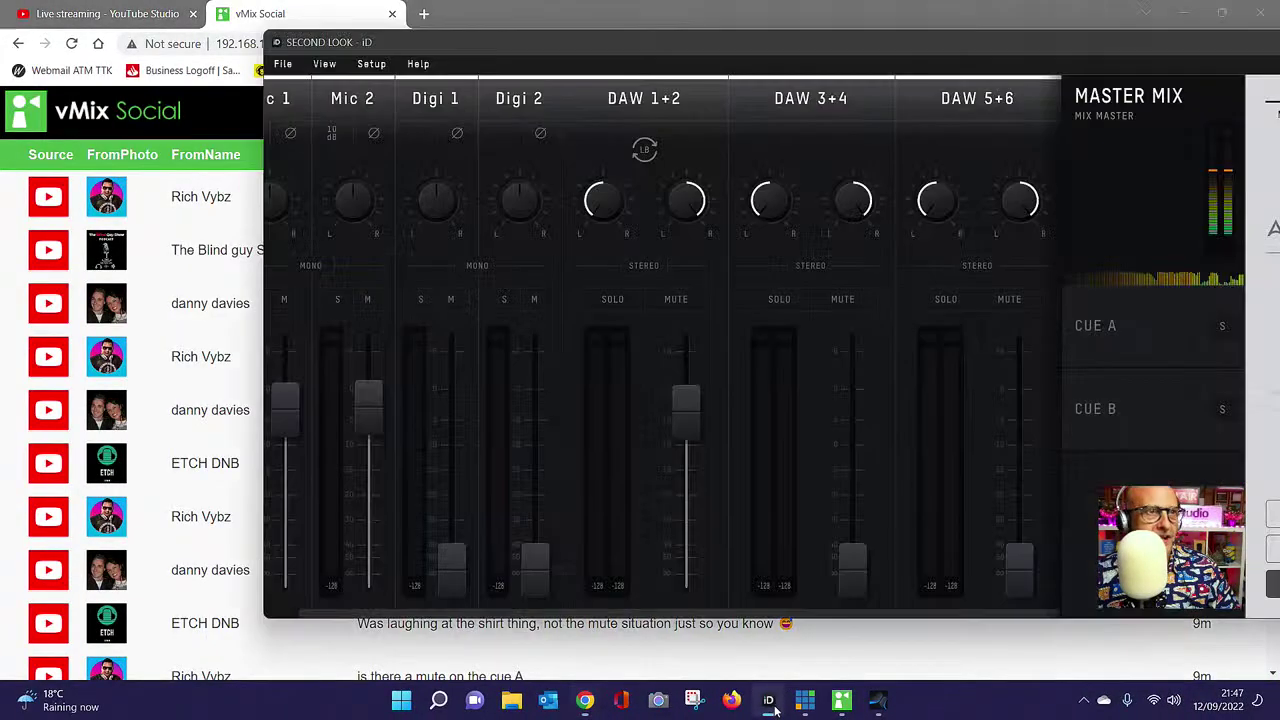
pyautogui.click(372, 64)
pyautogui.moveTo(396, 105)
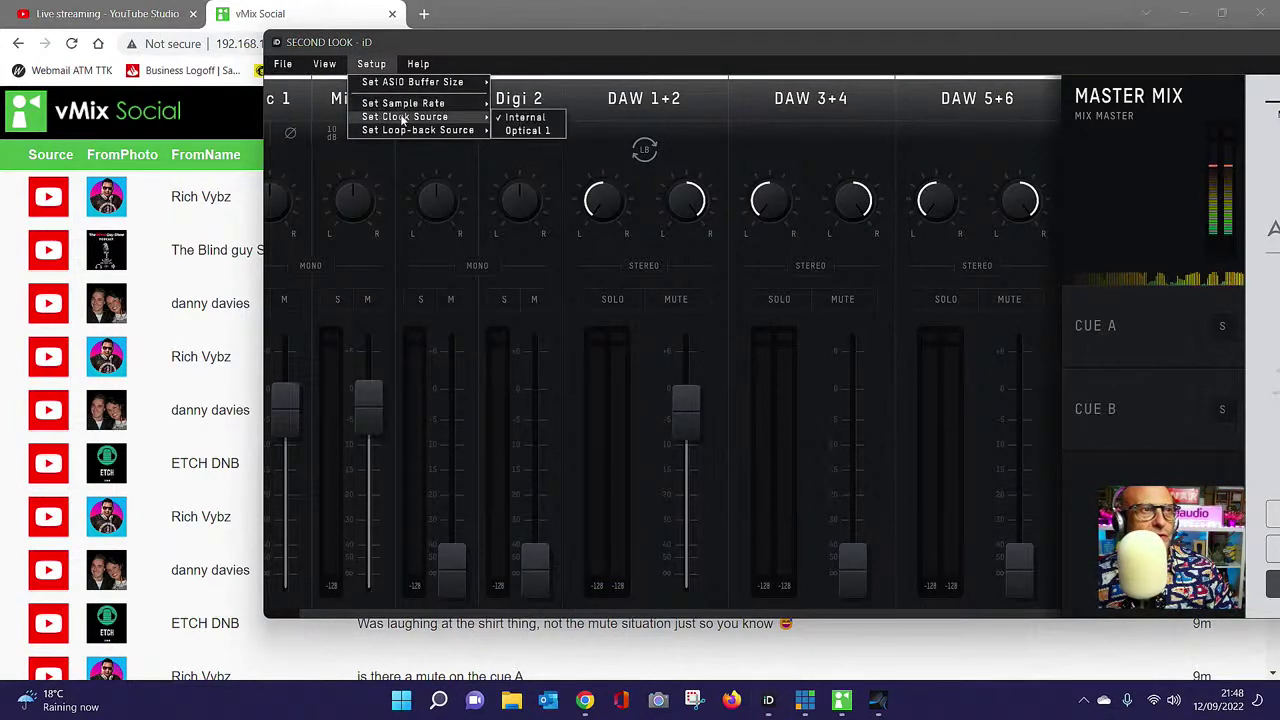
pyautogui.moveTo(414, 133)
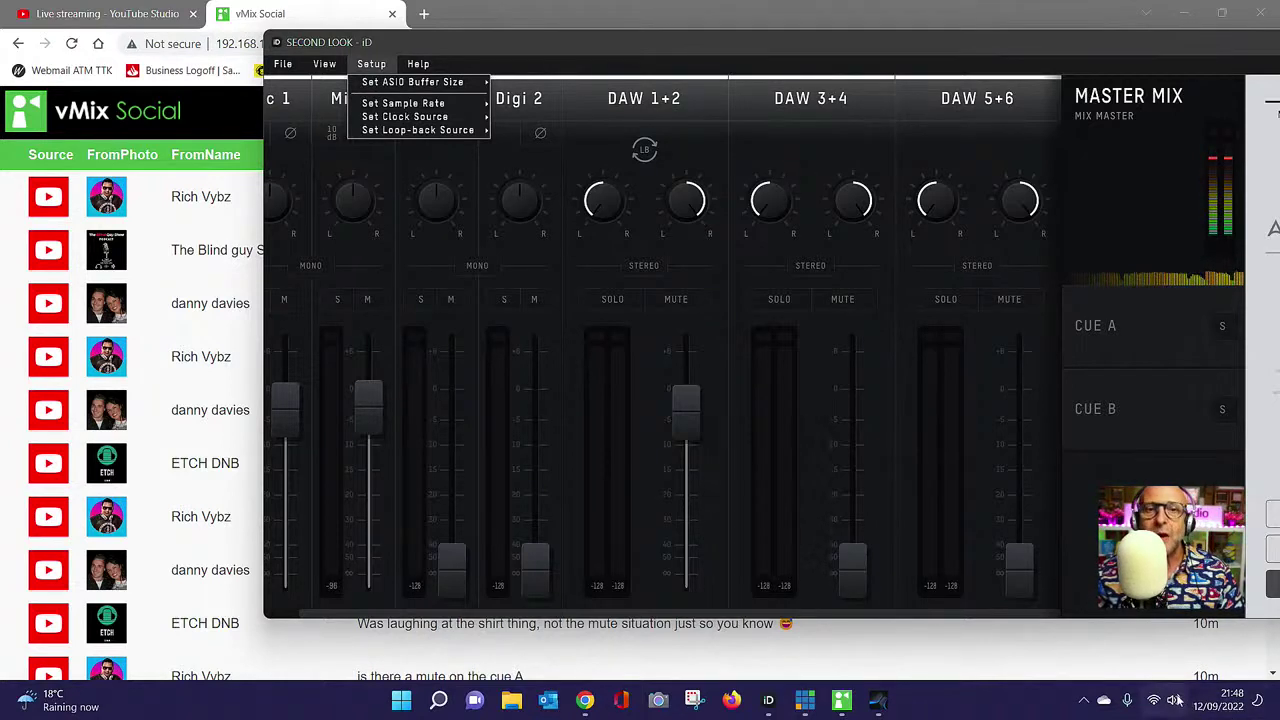
pyautogui.moveTo(1177, 700)
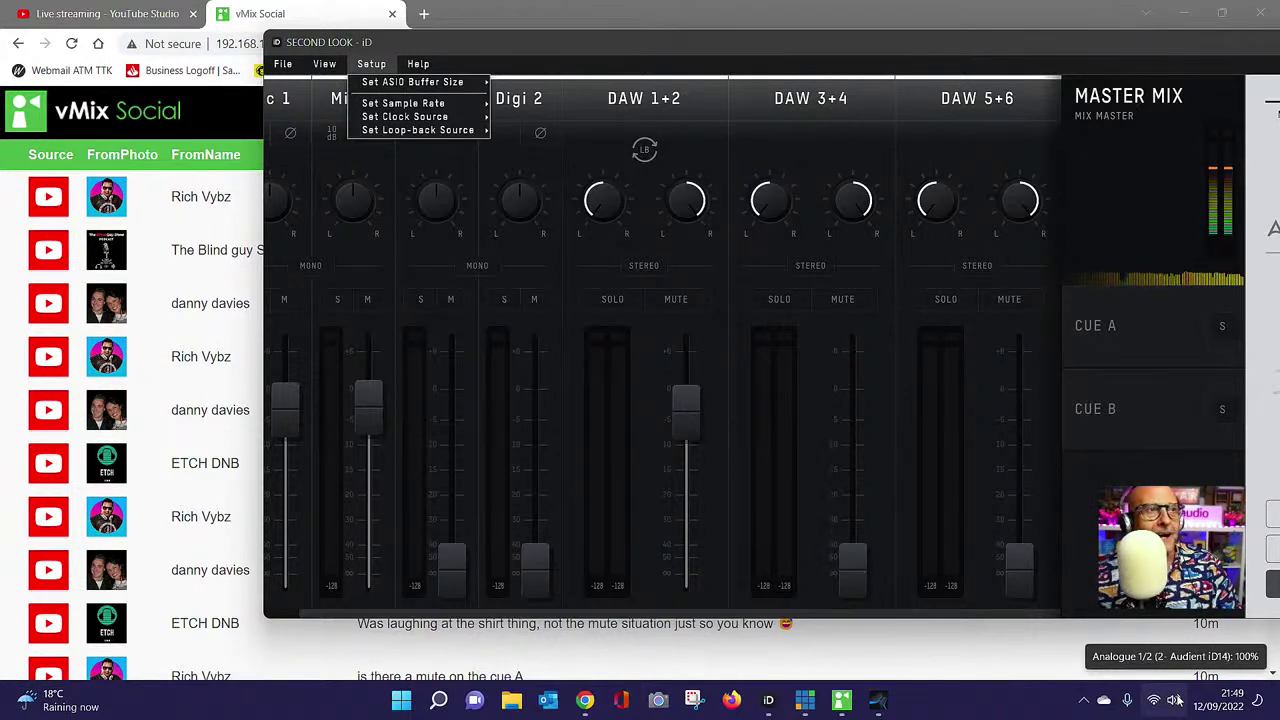
pyautogui.click(570, 80)
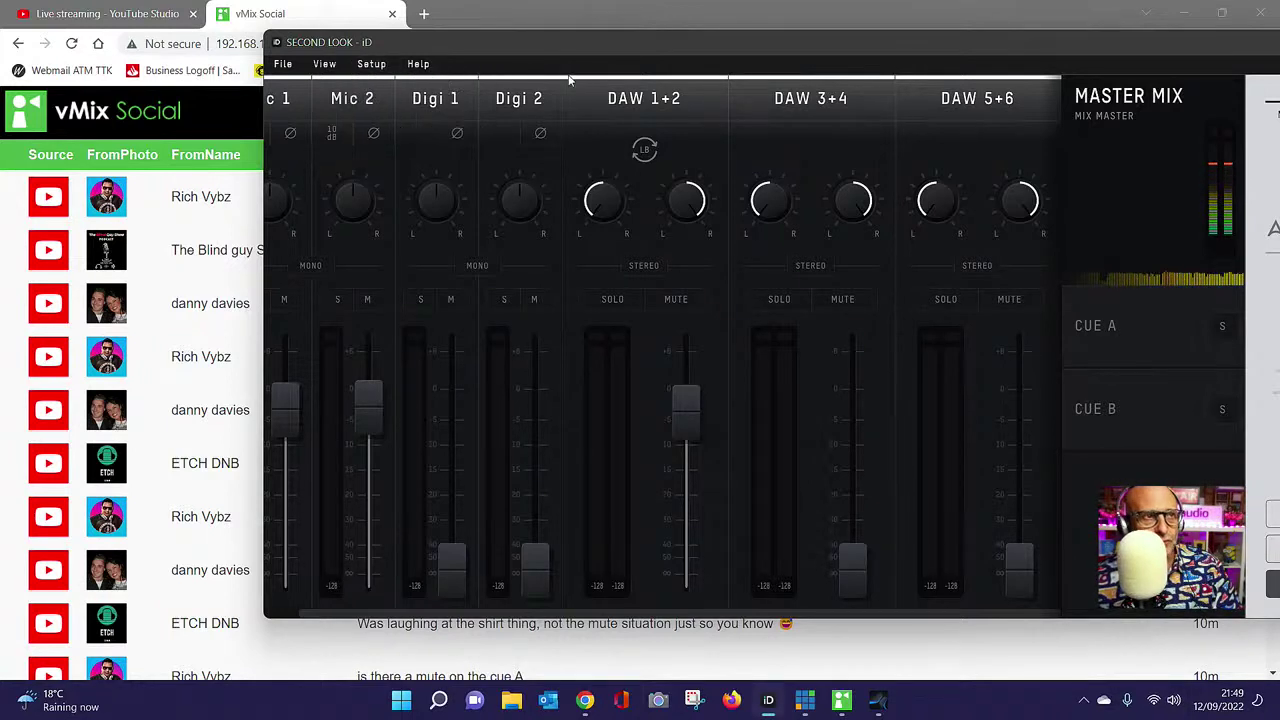
# - Open the System Panel to review the analogue output routing and the iD mode options, keeping ScrollControl
pyautogui.click(323, 64)
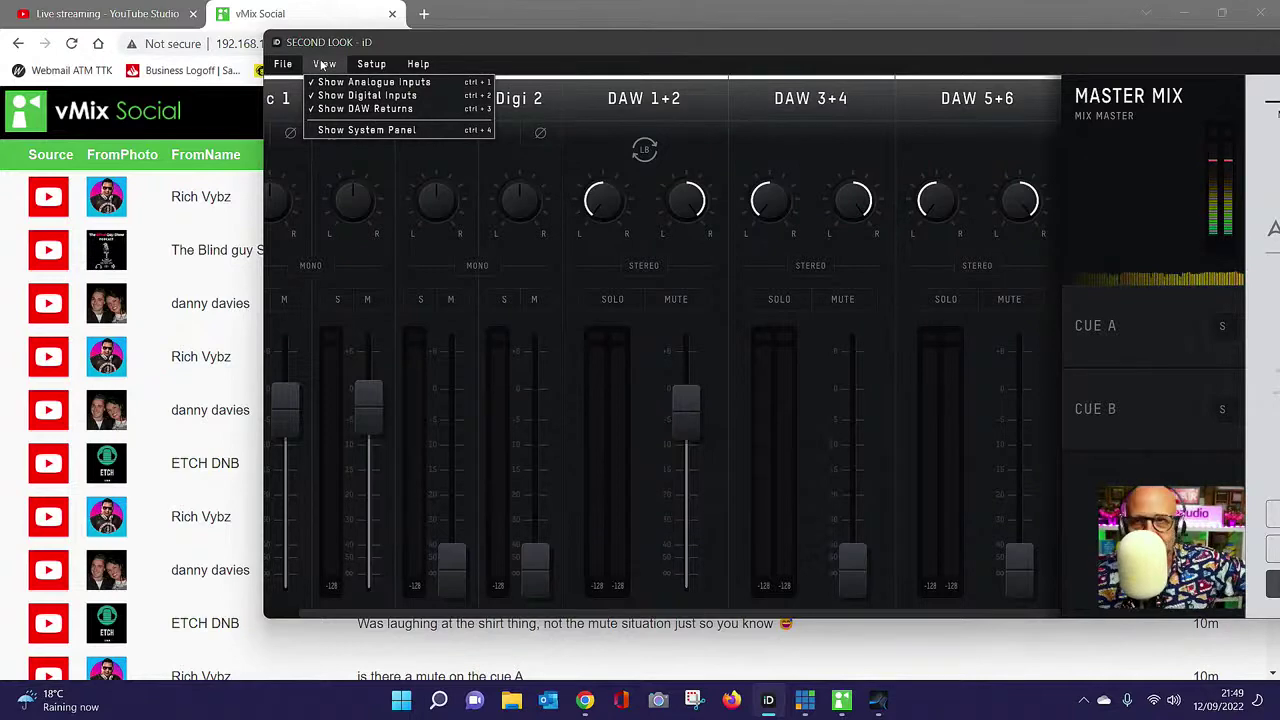
pyautogui.click(370, 130)
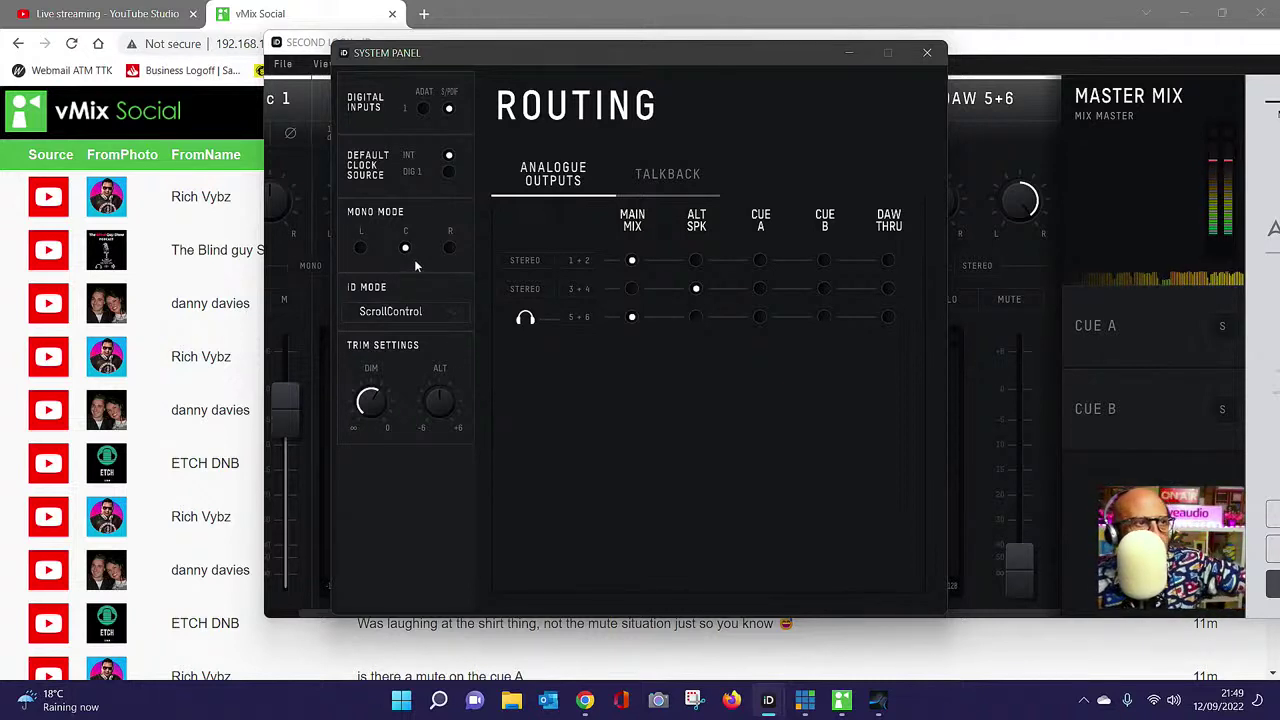
pyautogui.click(413, 311)
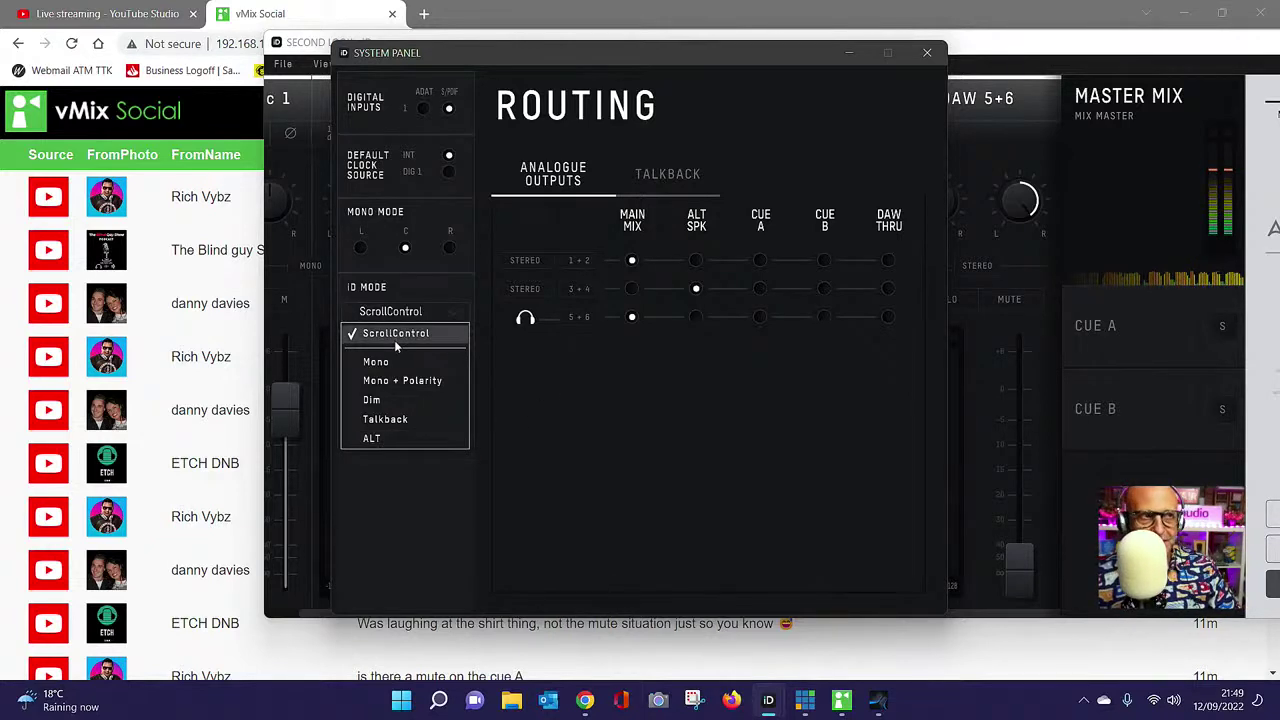
pyautogui.click(538, 389)
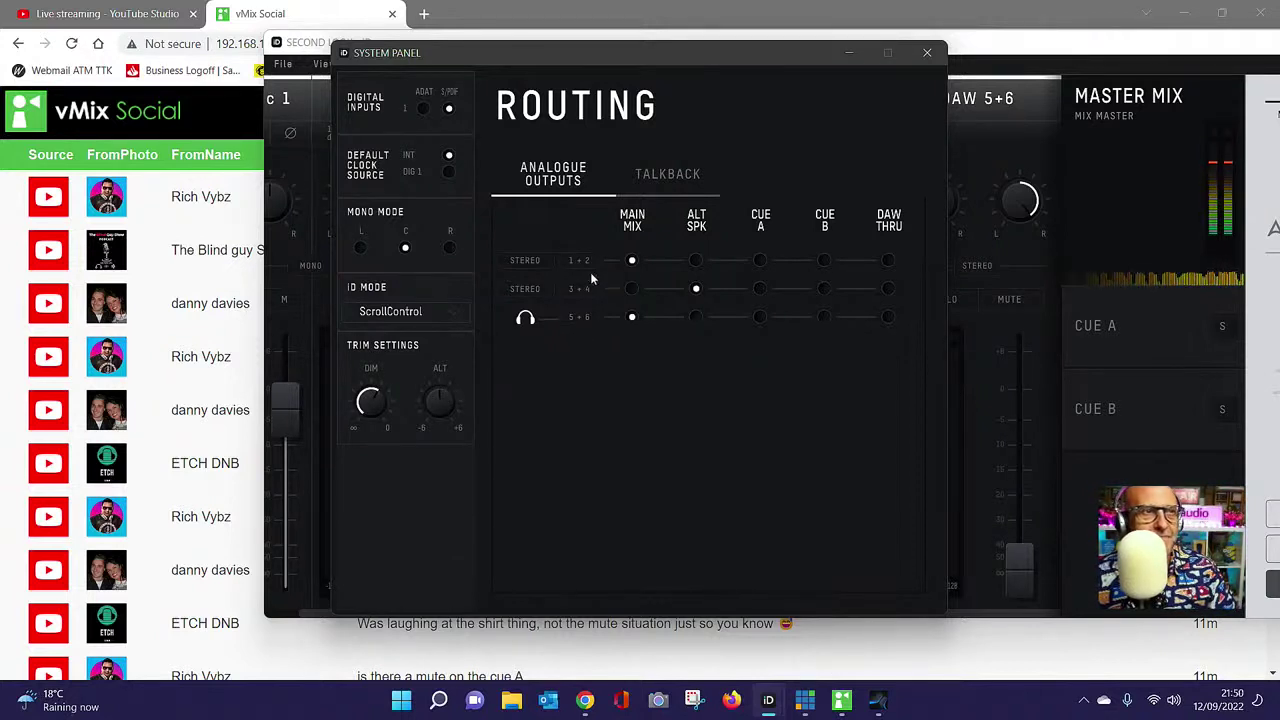
# - Review the talkback routing and its input source options, keeping None, and return to the analogue outputs routing
pyautogui.click(690, 177)
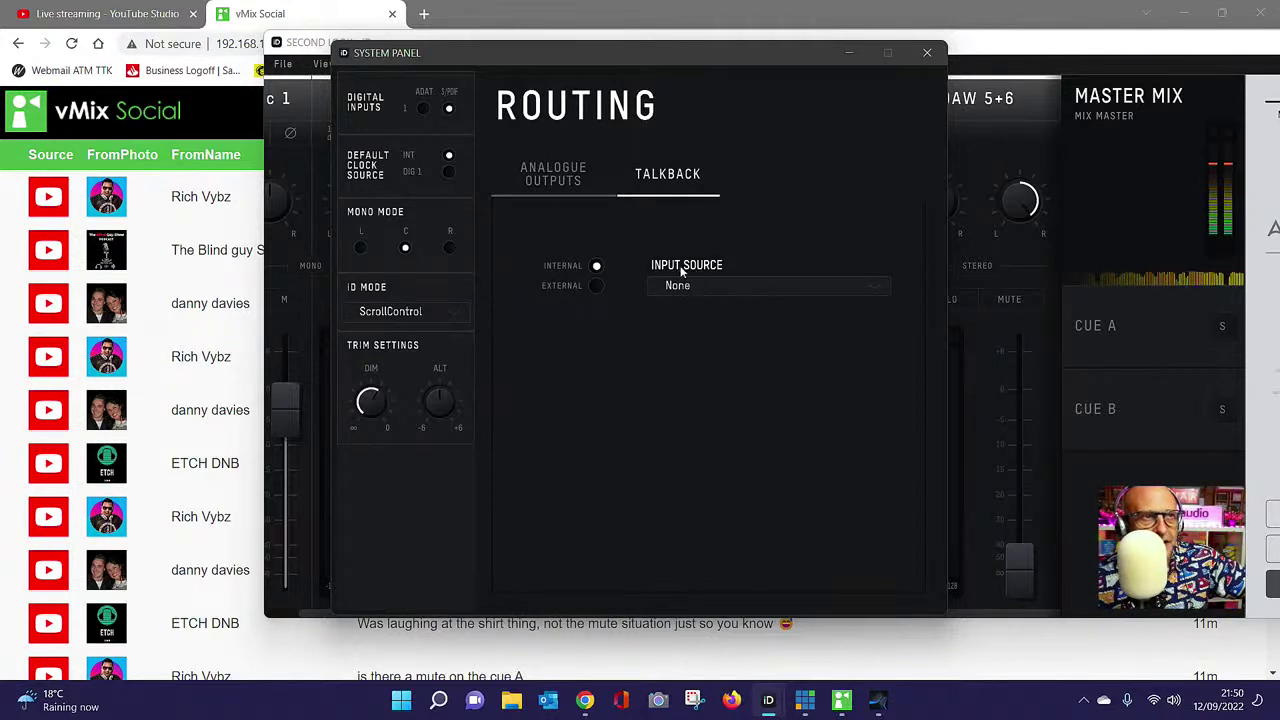
pyautogui.click(880, 290)
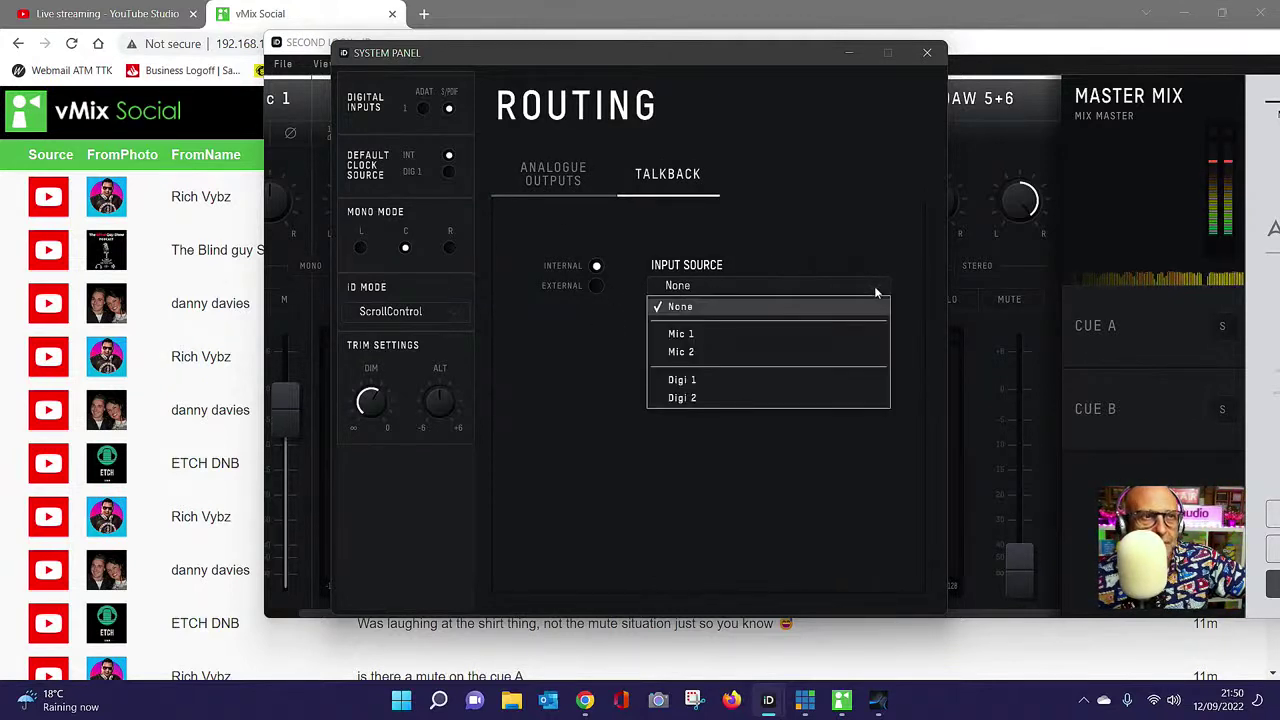
pyautogui.click(888, 252)
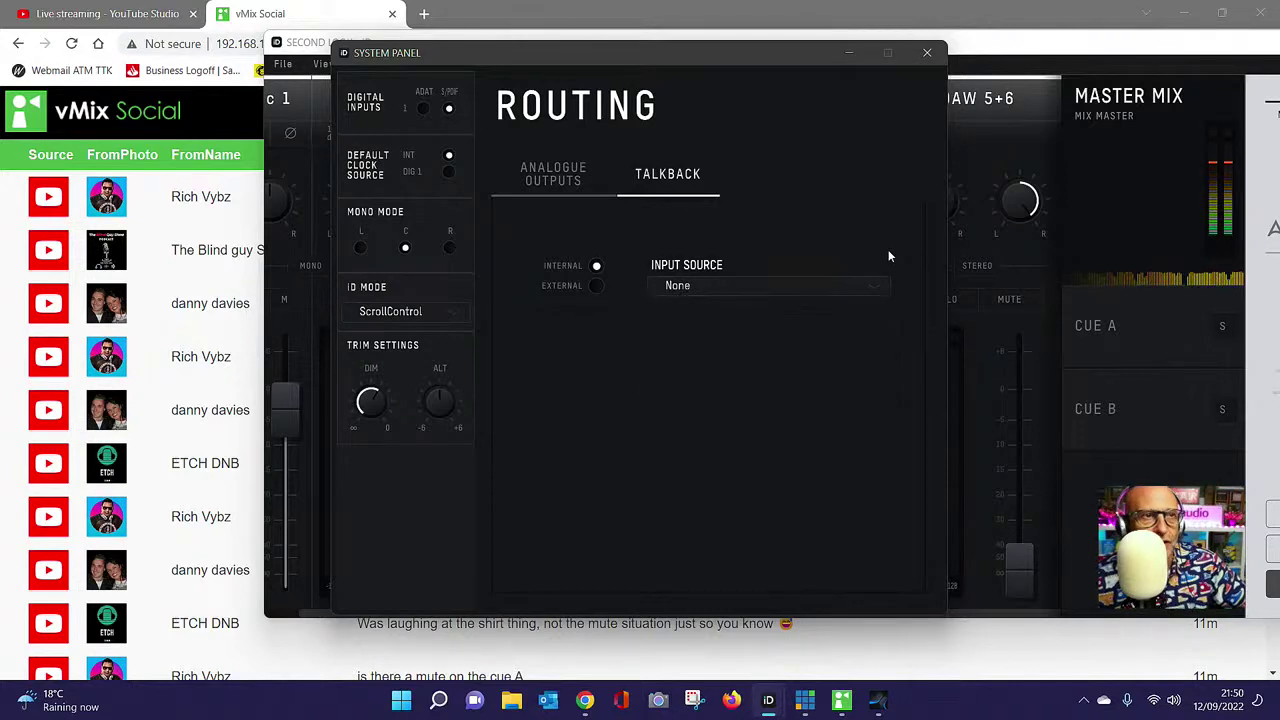
pyautogui.click(555, 175)
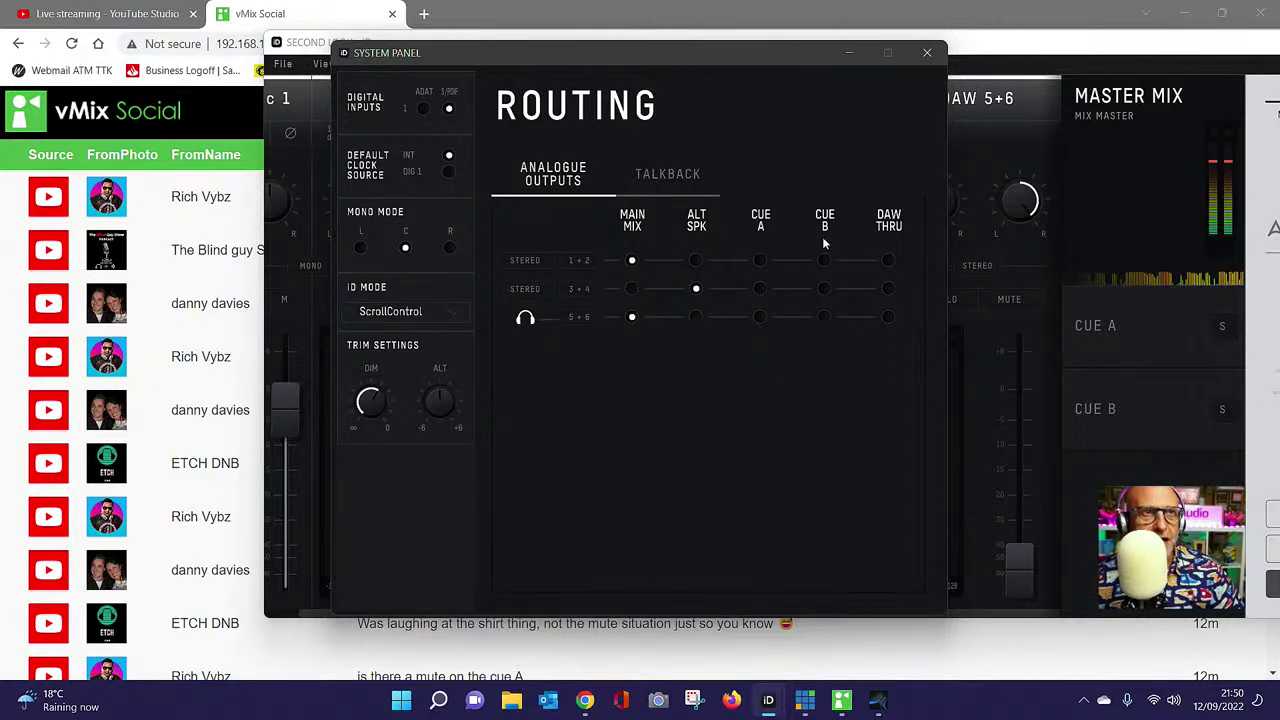
# - Try routing outputs 1+2, 3+4 and headphone outputs 5+6 to DAW Thru, cancelling the change each time
pyautogui.click(890, 262)
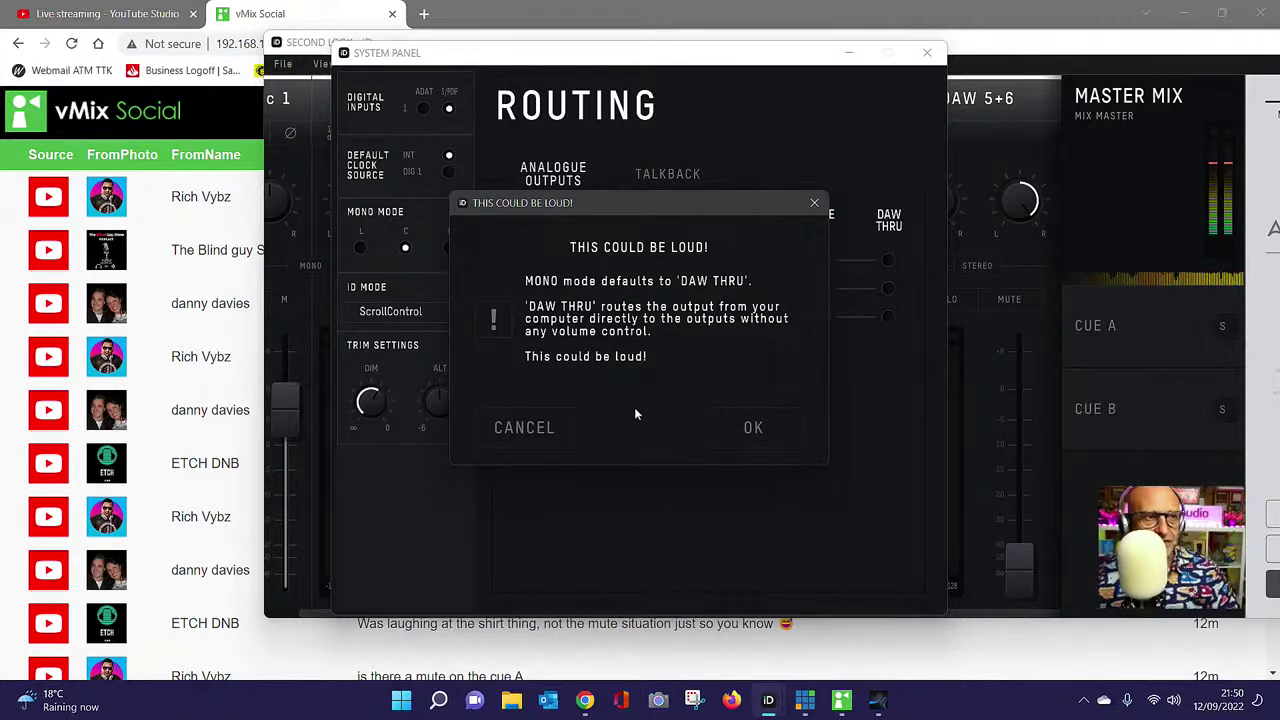
pyautogui.click(534, 430)
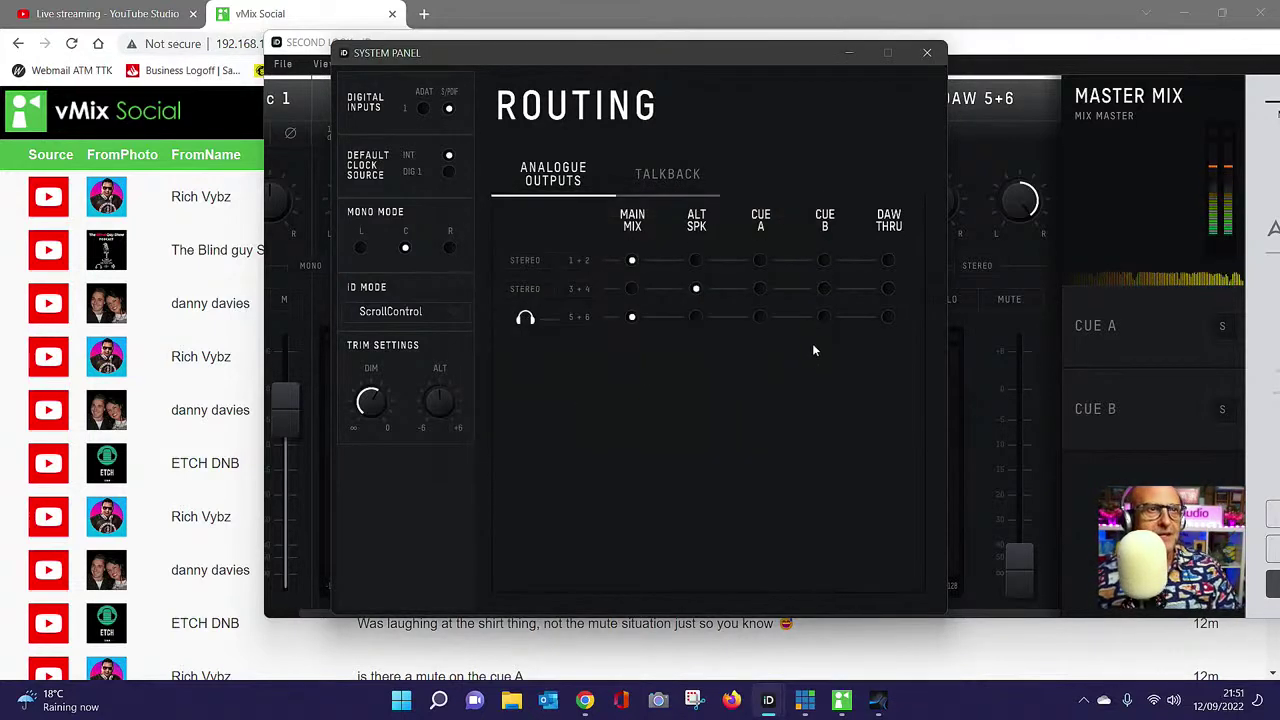
pyautogui.click(890, 291)
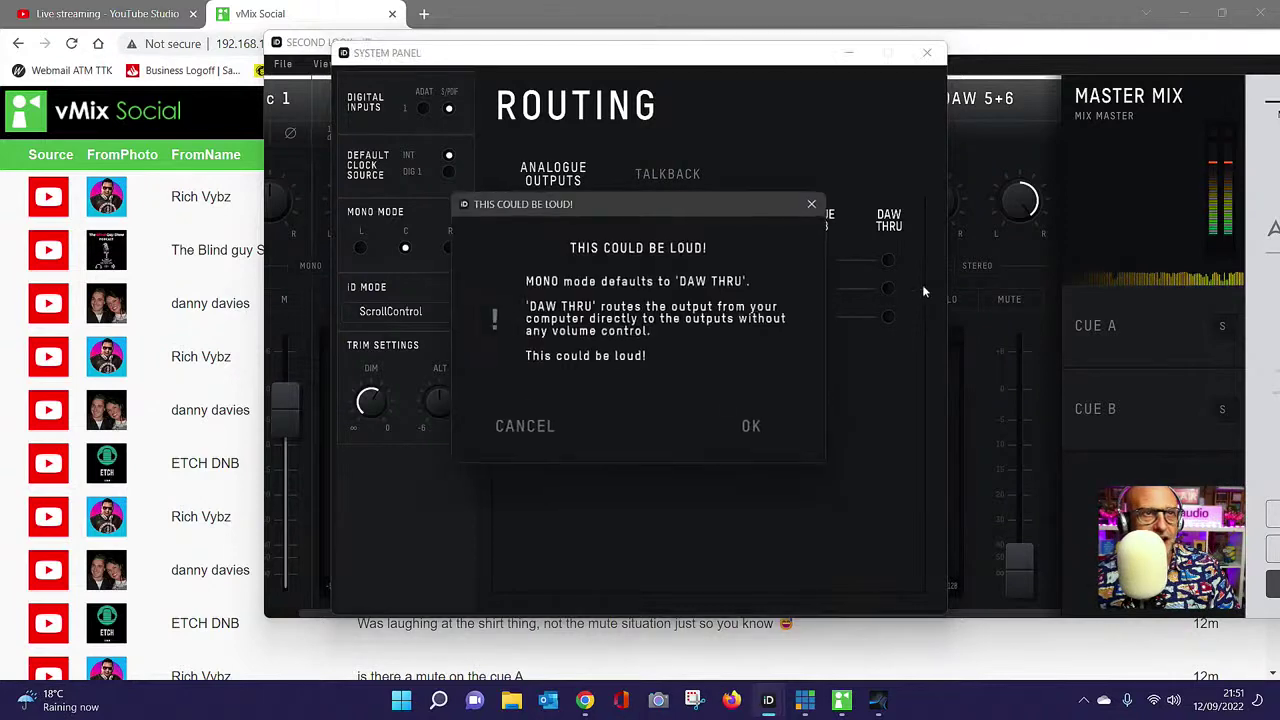
pyautogui.click(528, 428)
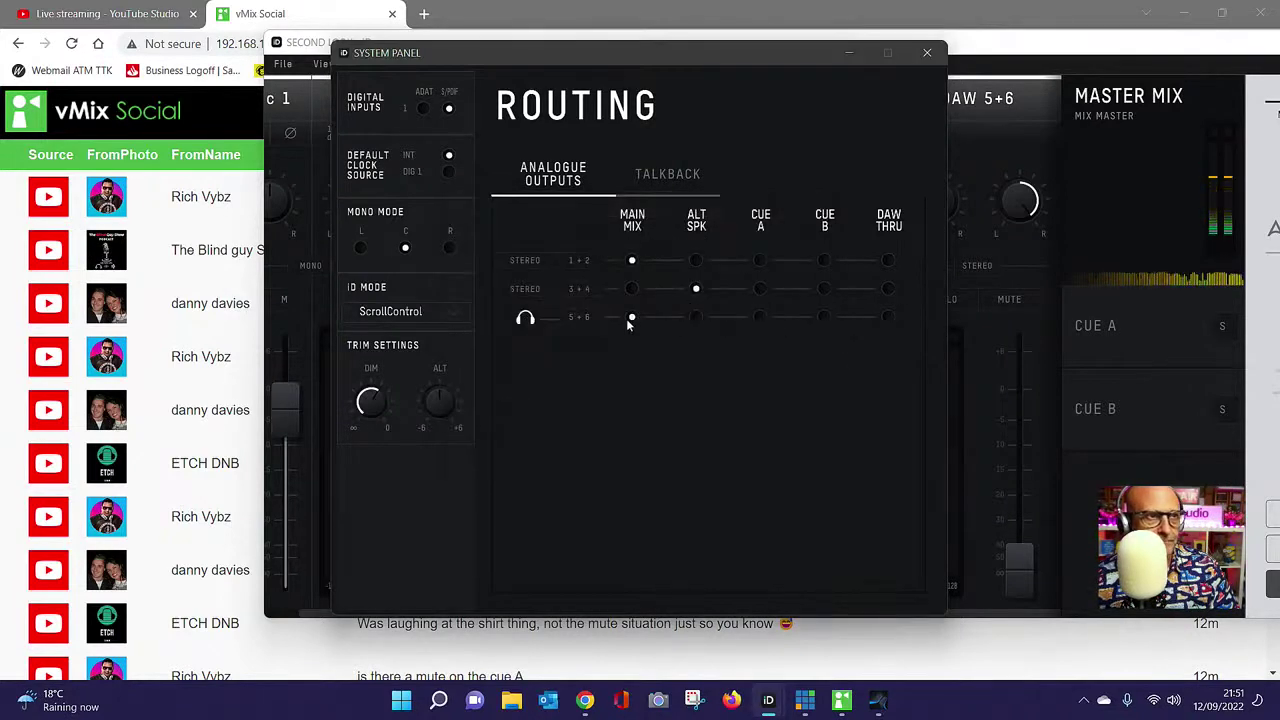
pyautogui.click(889, 319)
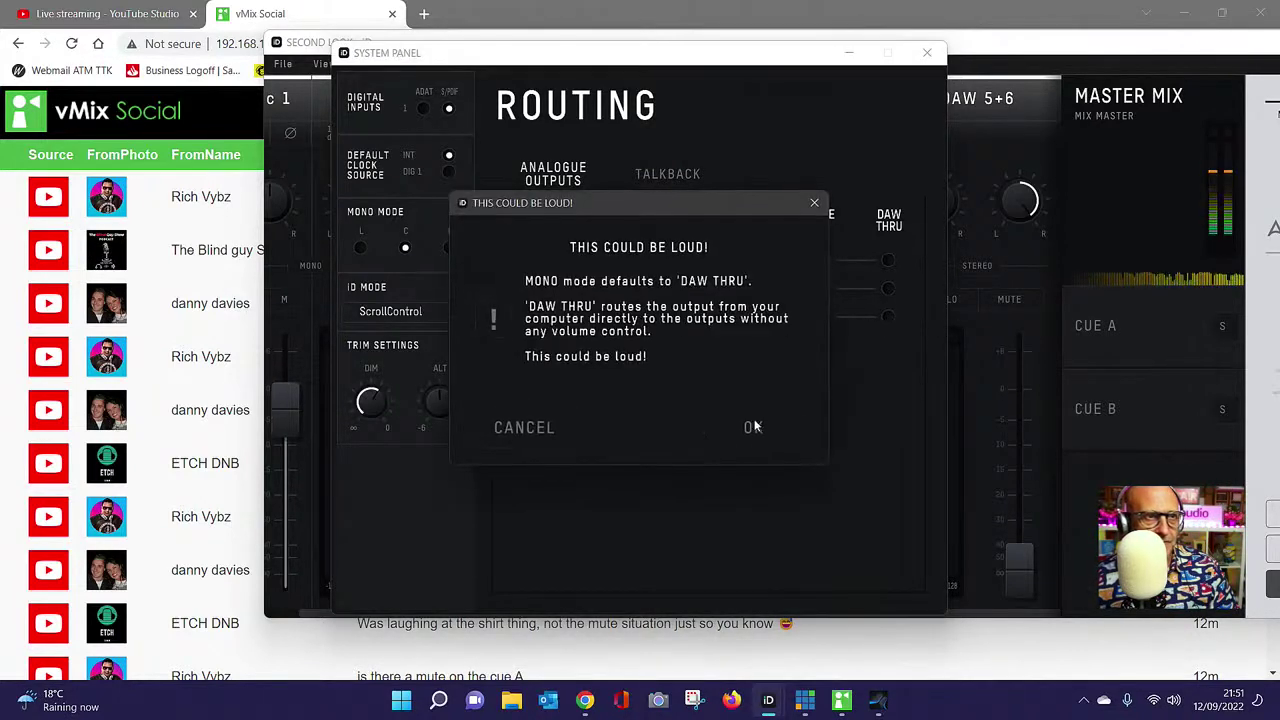
pyautogui.click(547, 428)
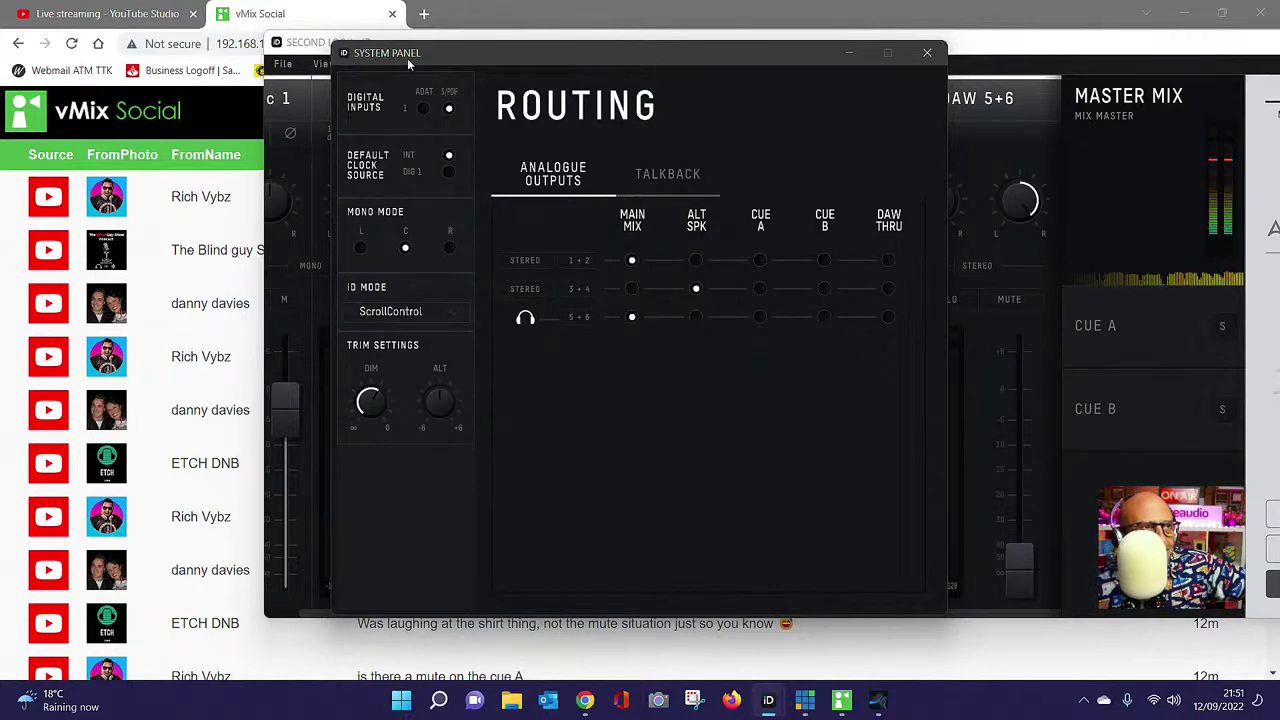
# - Close the System Panel and view the Cue A and Cue B mixes
pyautogui.click(925, 55)
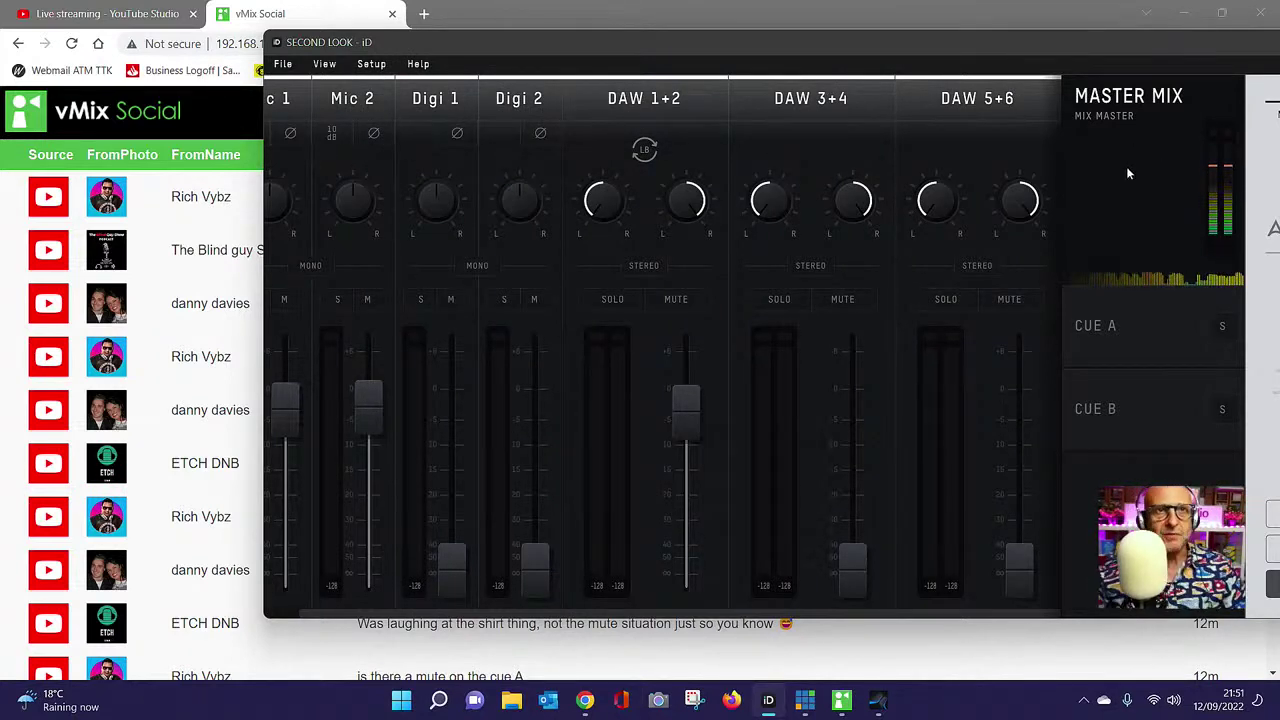
pyautogui.click(1117, 331)
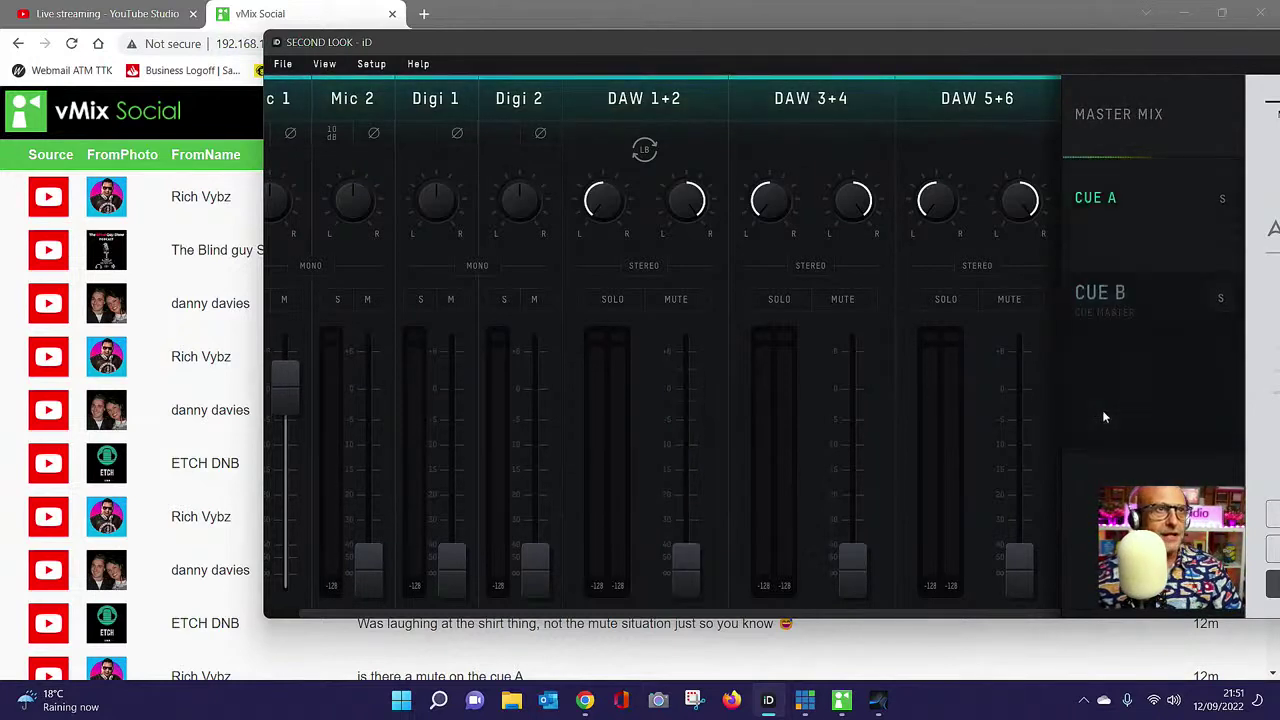
pyautogui.click(1104, 417)
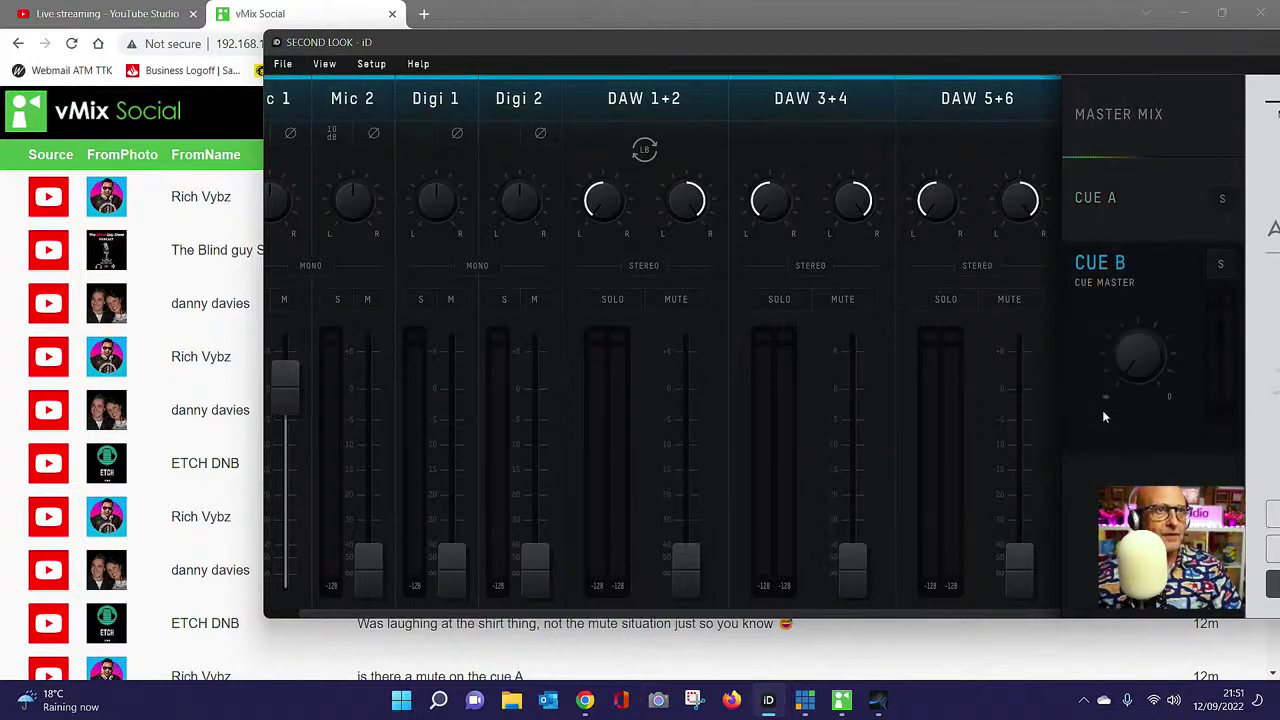
# - In Cue A, raise the cue master level and lower the Mic 1 fader to about -12 dB and DAW 1+2 to about -8 dB
pyautogui.click(1088, 203)
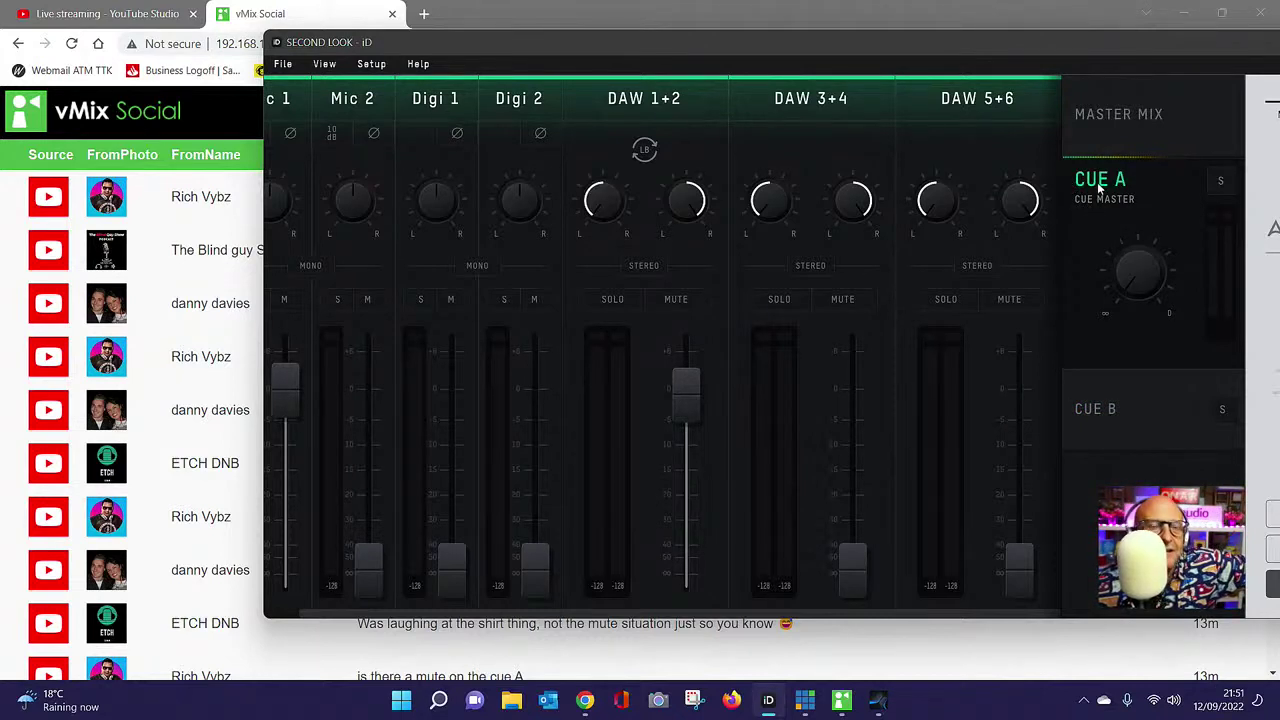
pyautogui.moveTo(1170, 263); pyautogui.dragTo(1154, 198)
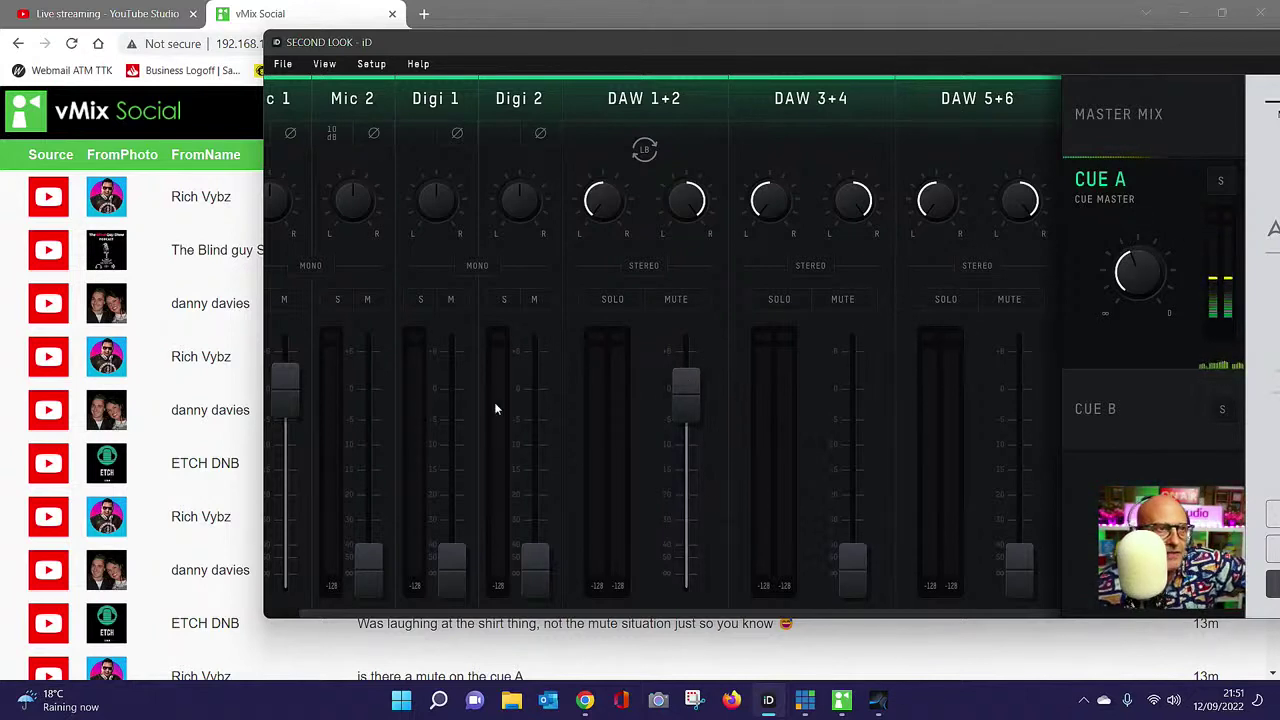
pyautogui.moveTo(288, 398); pyautogui.dragTo(292, 451)
pyautogui.moveTo(686, 395); pyautogui.dragTo(682, 438)
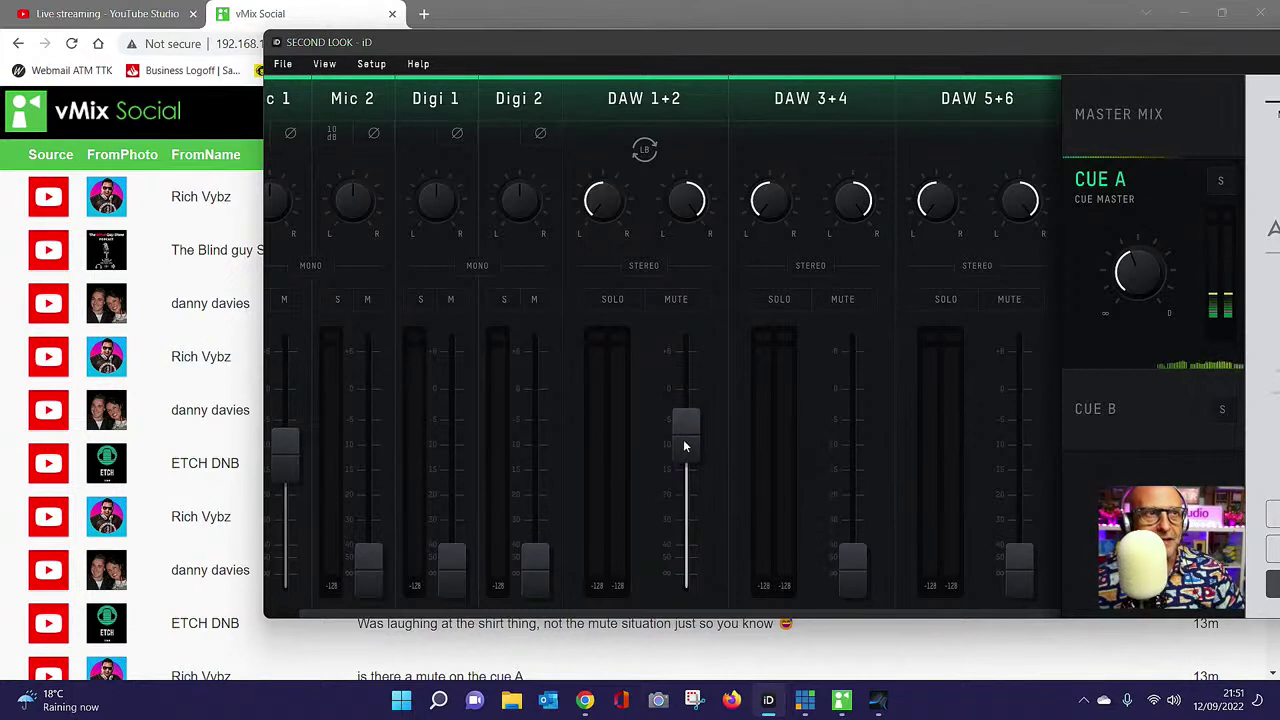
# - In Cue B, raise the cue master level and set the DAW 1+2 fader to about -8 dB and Mic 1 to about -7 dB
pyautogui.click(1092, 408)
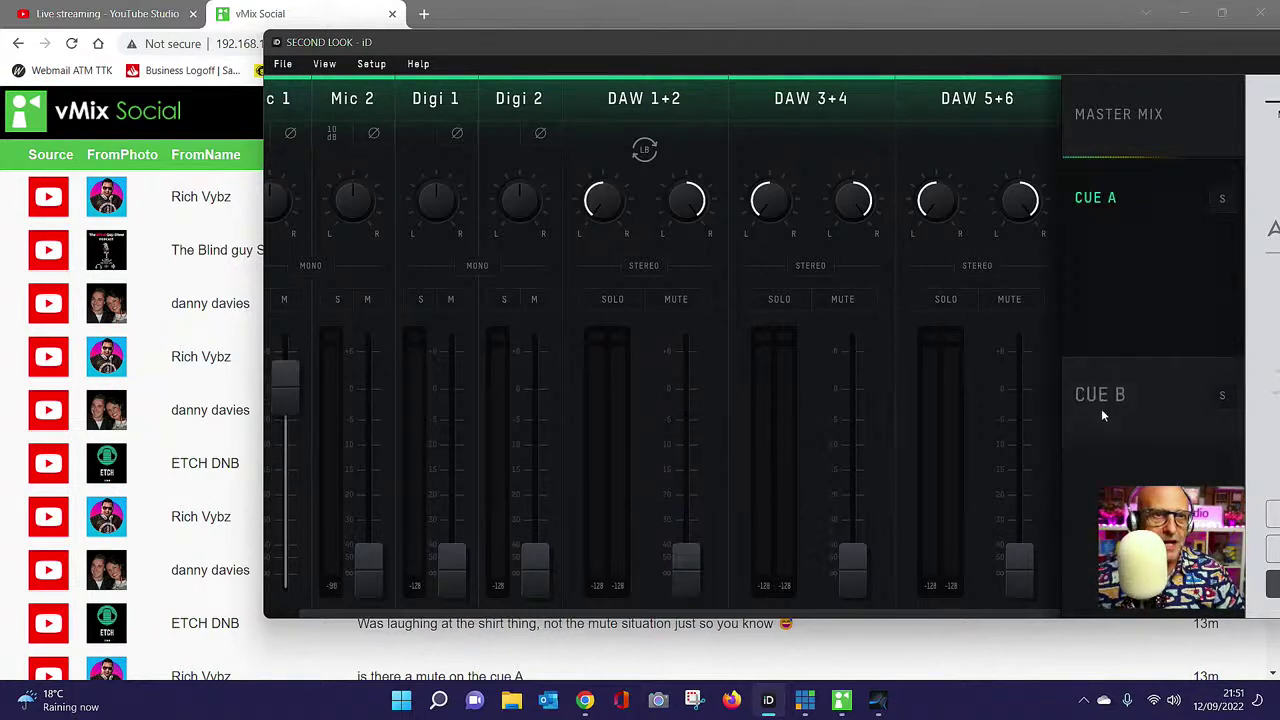
pyautogui.moveTo(1137, 356); pyautogui.dragTo(1138, 300)
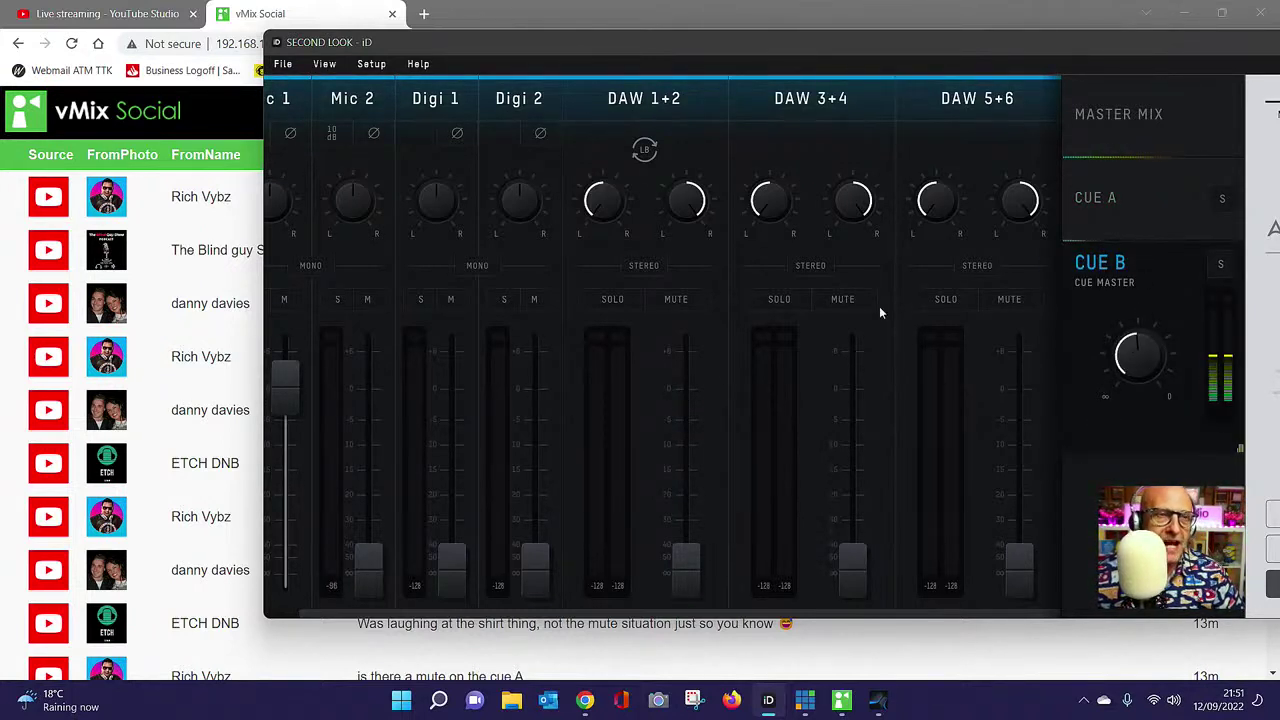
pyautogui.moveTo(686, 562); pyautogui.dragTo(655, 420)
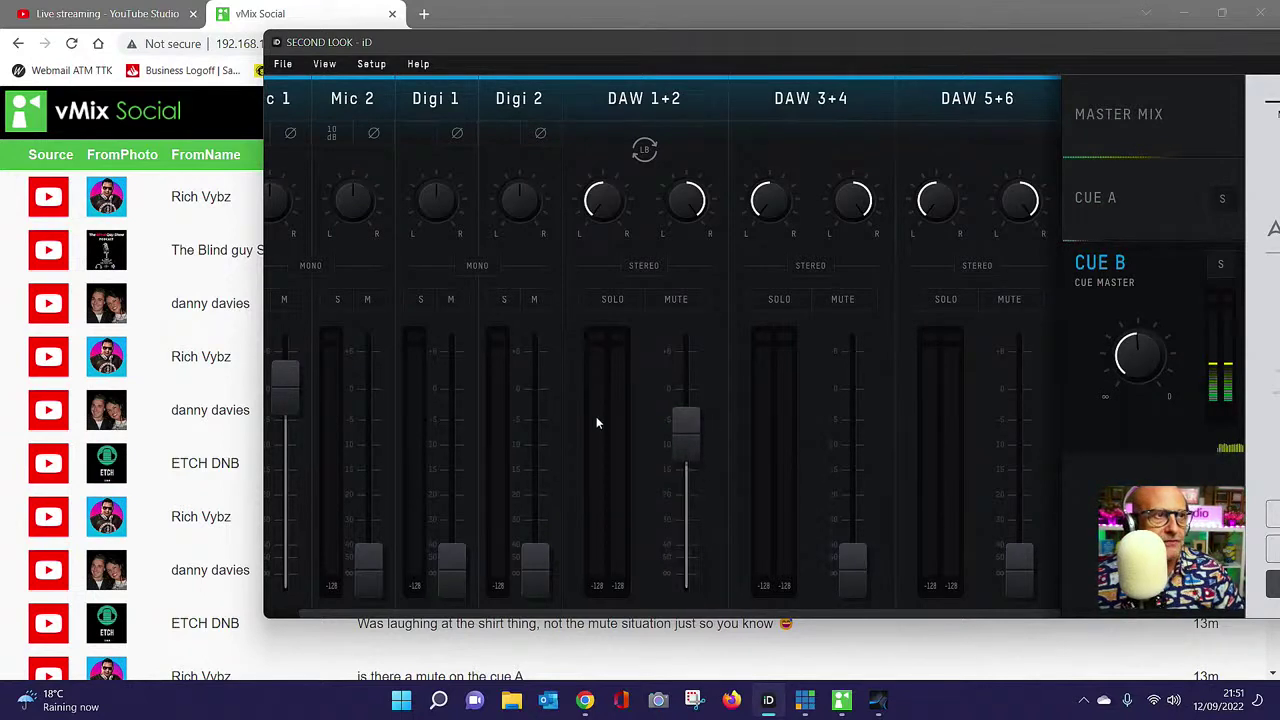
pyautogui.moveTo(287, 388); pyautogui.dragTo(296, 444)
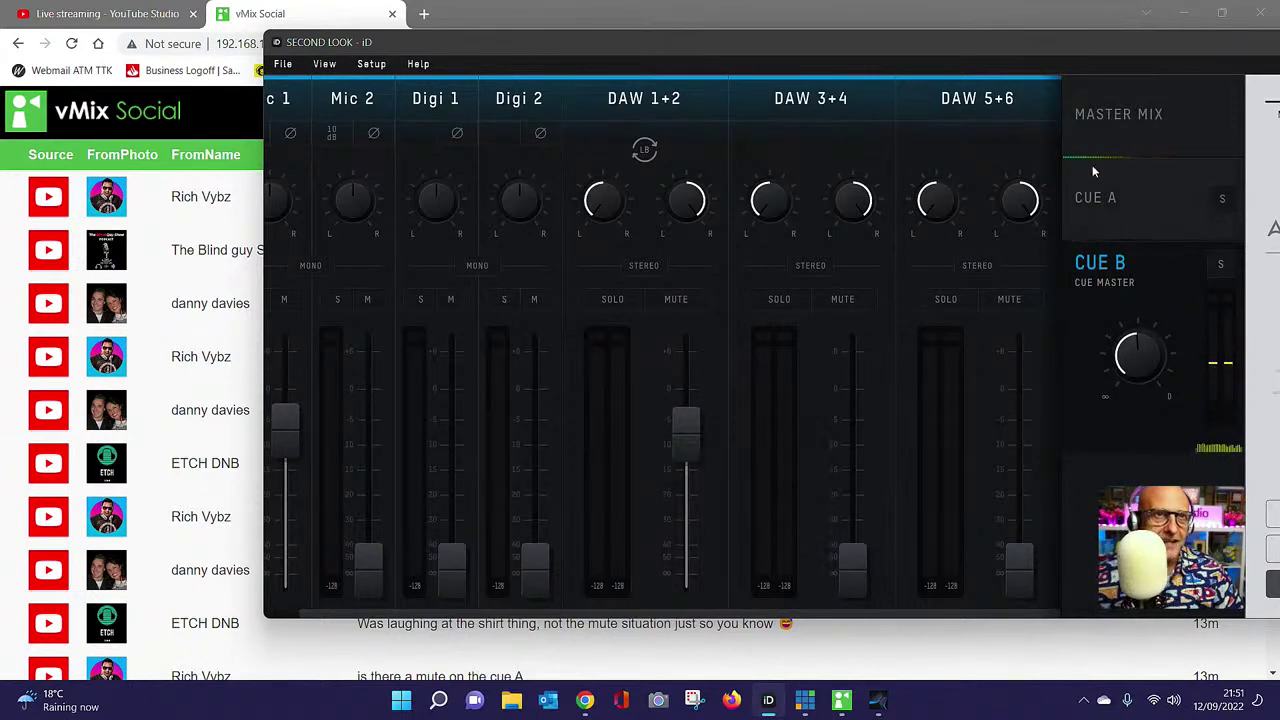
# - Compare the fader settings and level meters of the Master Mix, Cue A and Cue B
pyautogui.click(1118, 126)
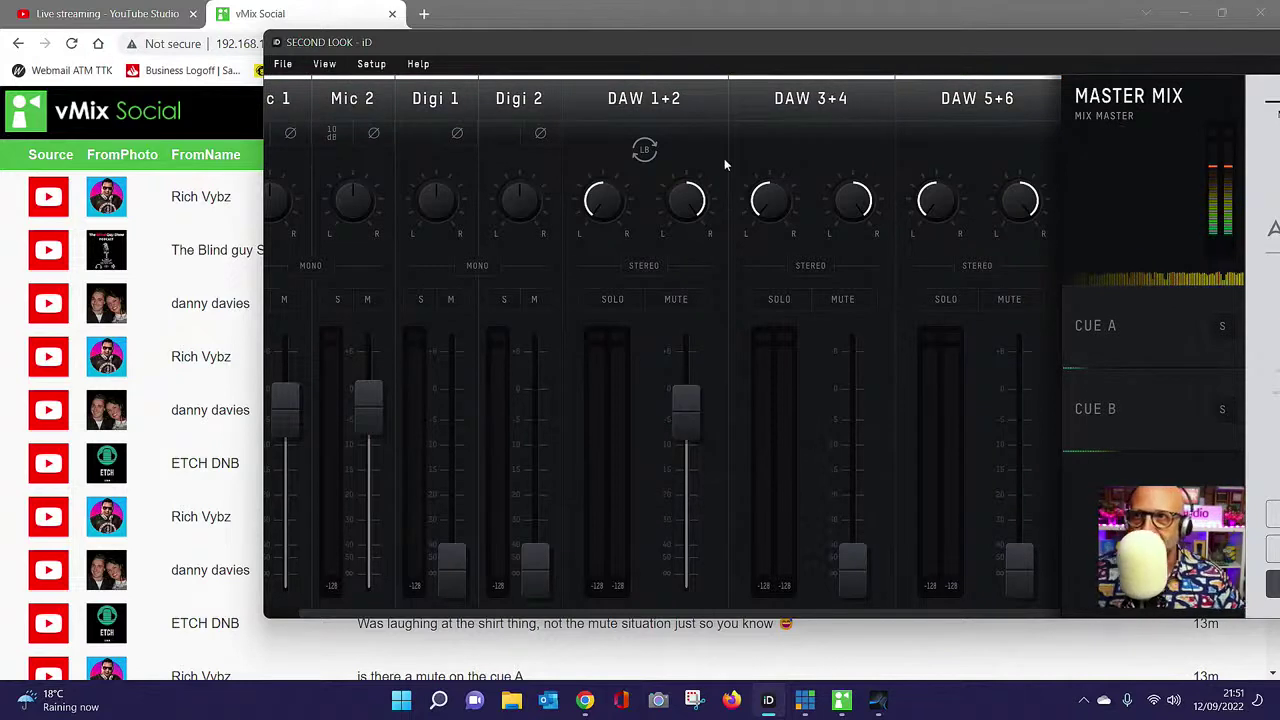
pyautogui.click(1121, 340)
pyautogui.click(1120, 431)
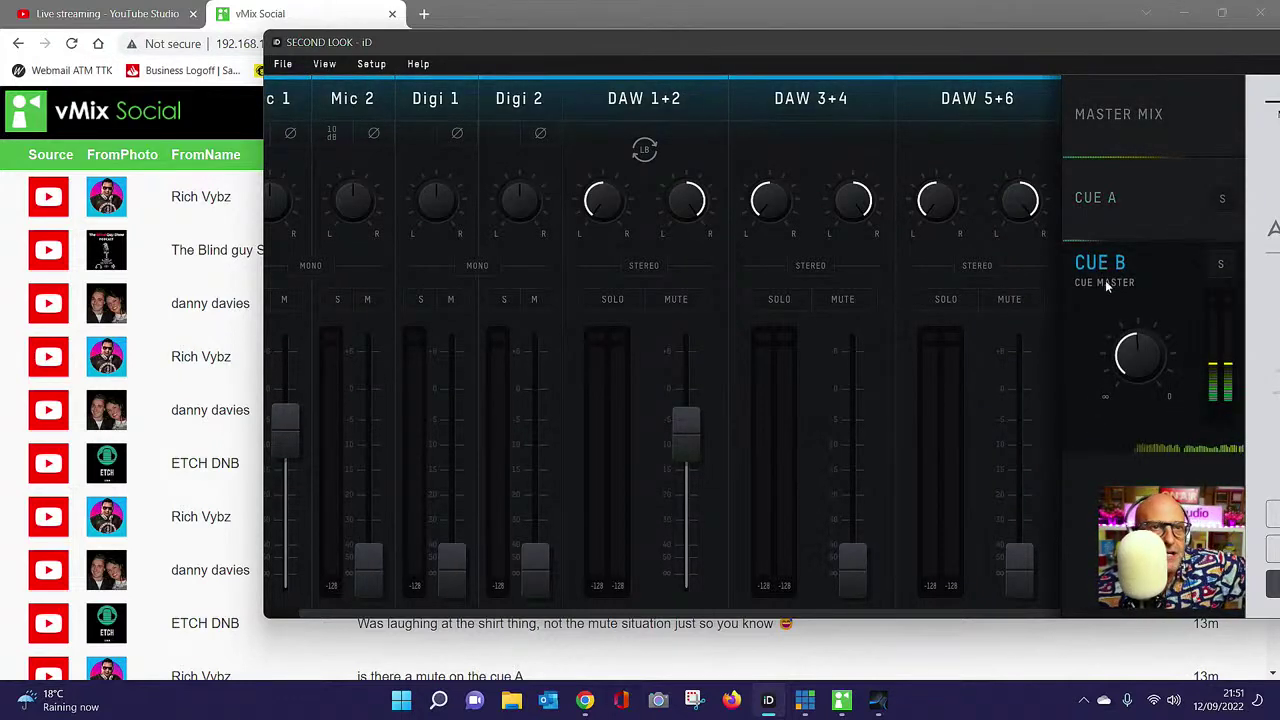
pyautogui.click(1098, 199)
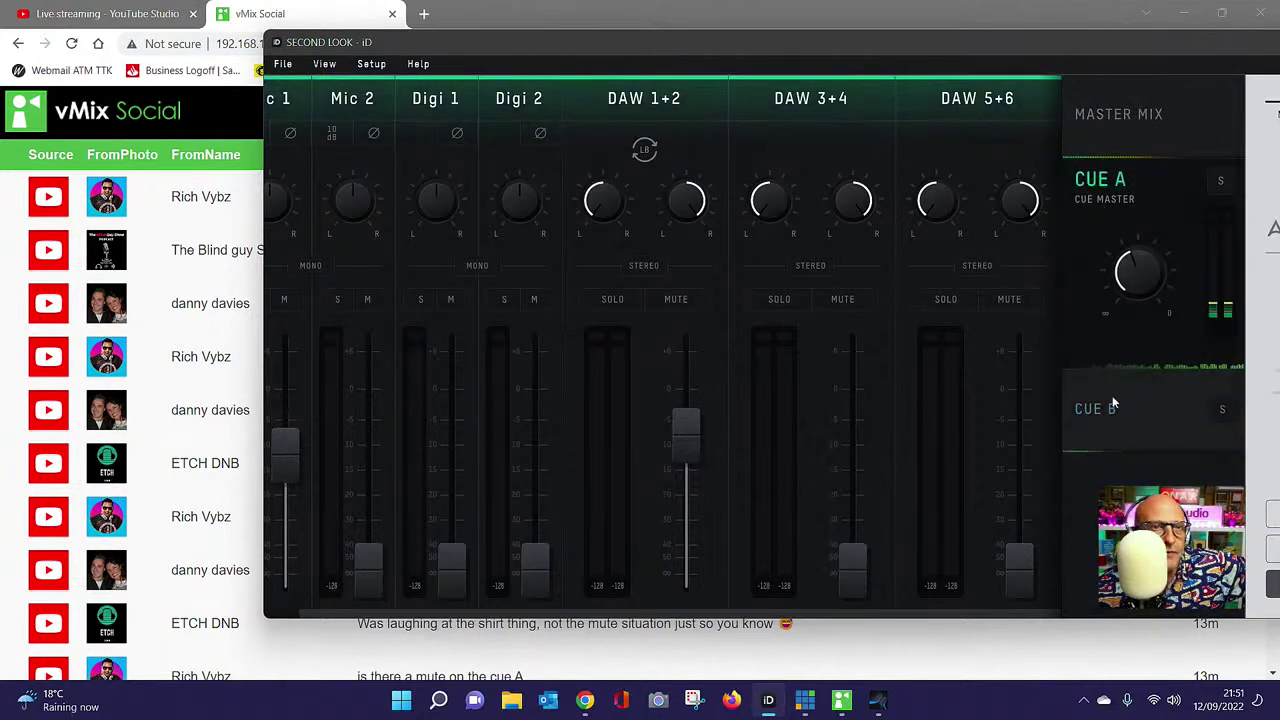
pyautogui.click(1084, 403)
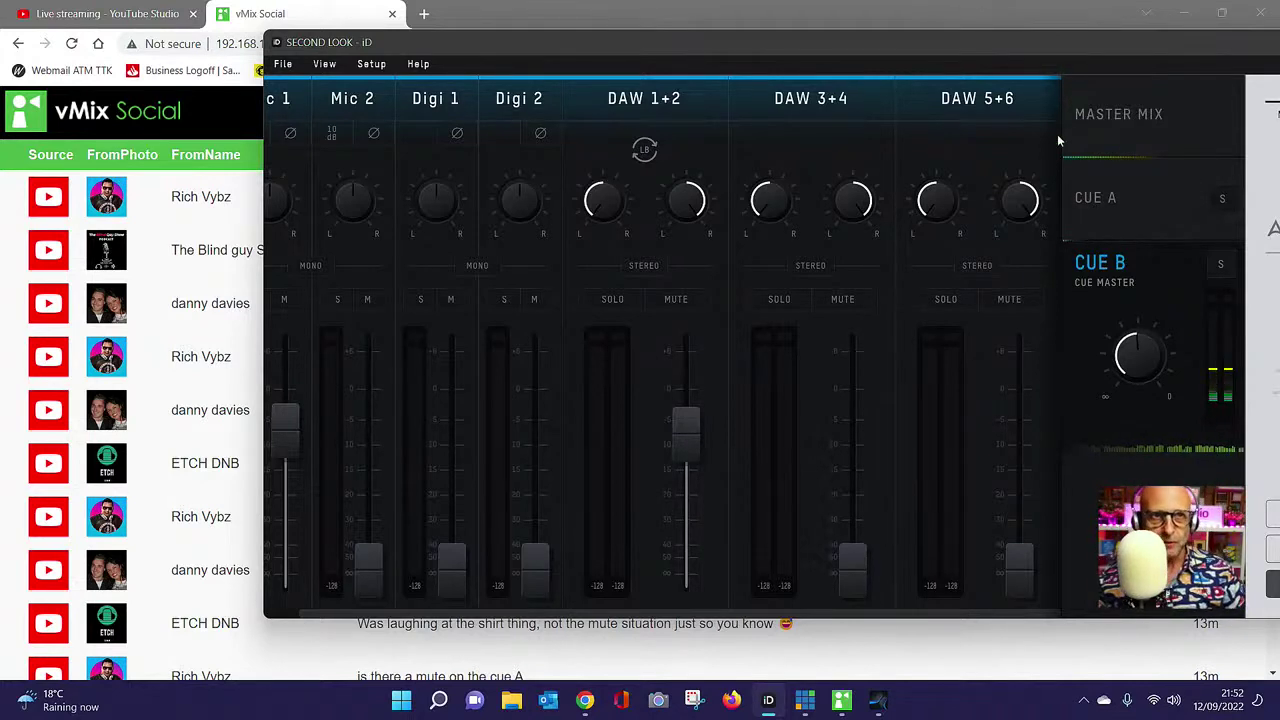
pyautogui.click(1092, 194)
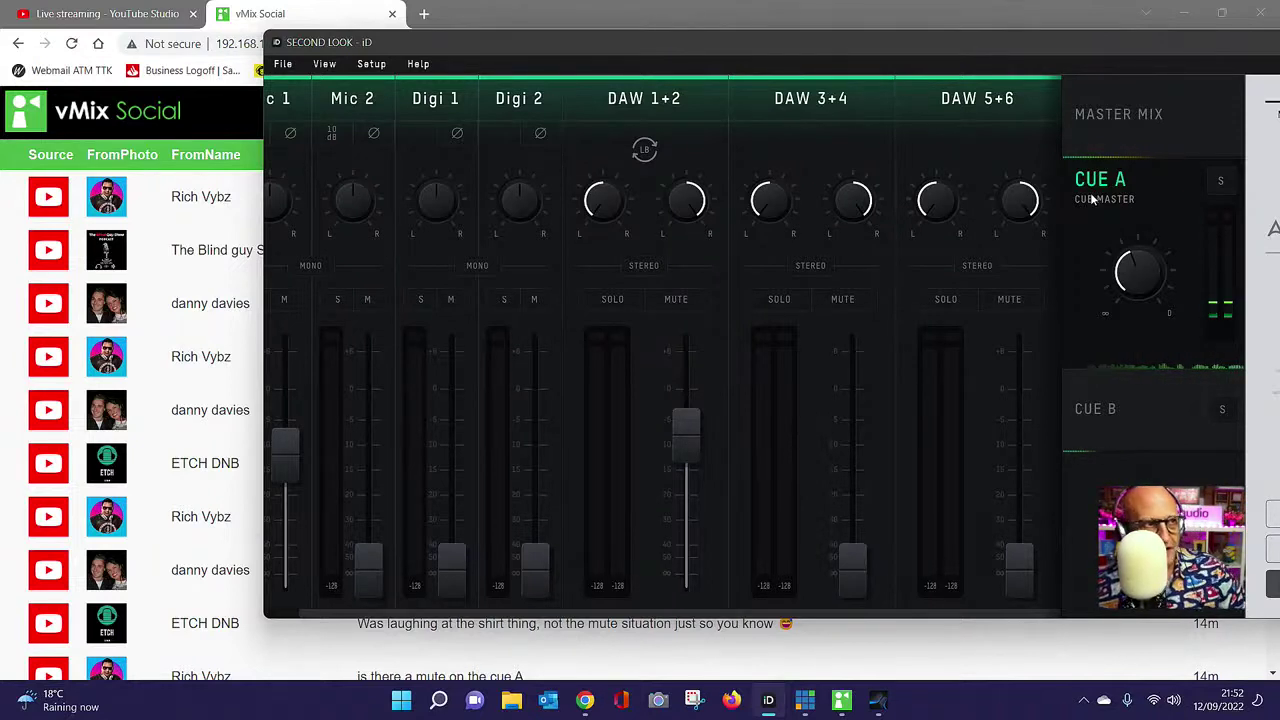
# - In the Master Mix, pull the Mic 2 fader fully down, and lower the Mic 1 fader nearly to the bottom and raise it again
pyautogui.click(1132, 131)
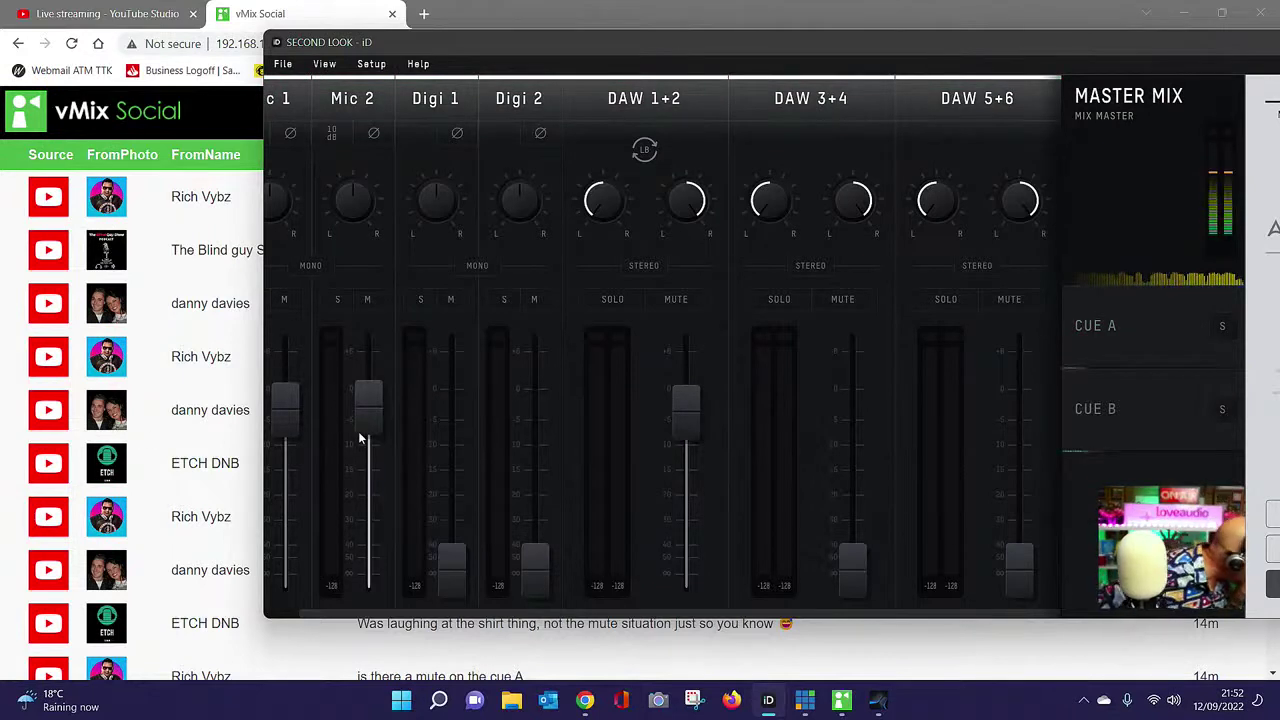
pyautogui.moveTo(365, 411); pyautogui.dragTo(368, 575)
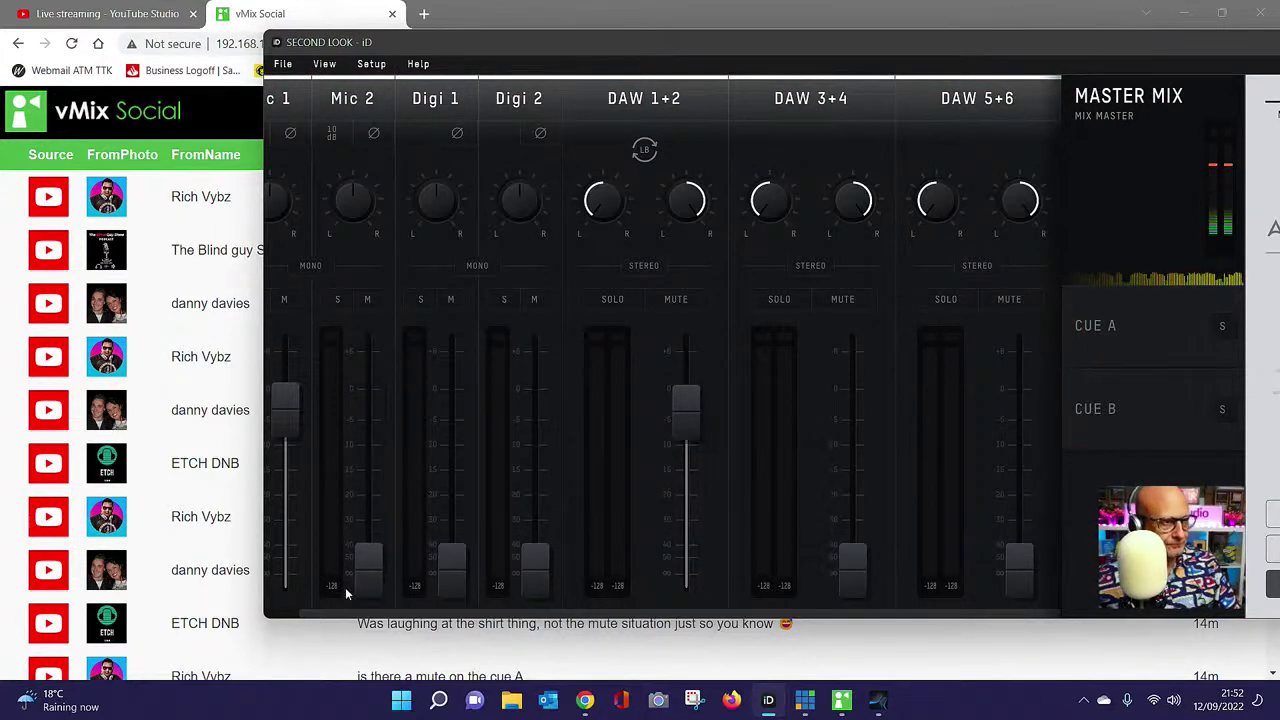
pyautogui.moveTo(281, 431); pyautogui.dragTo(297, 555)
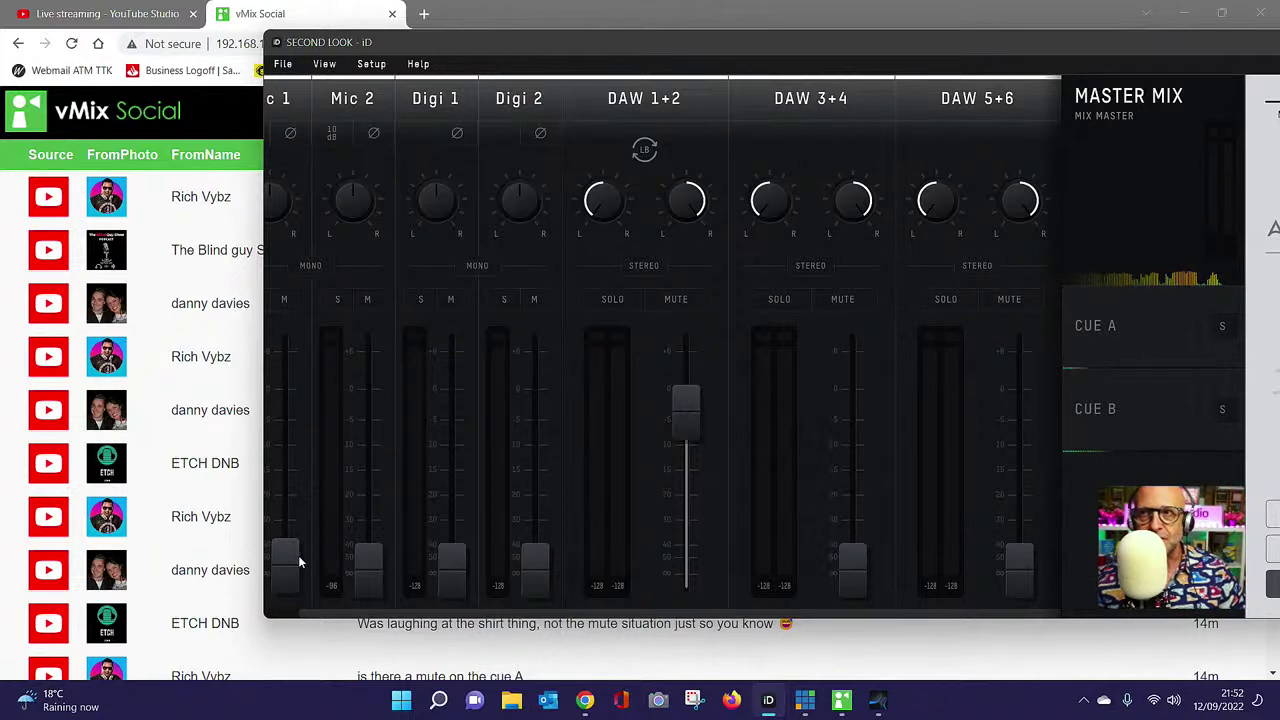
pyautogui.moveTo(298, 555); pyautogui.dragTo(290, 378)
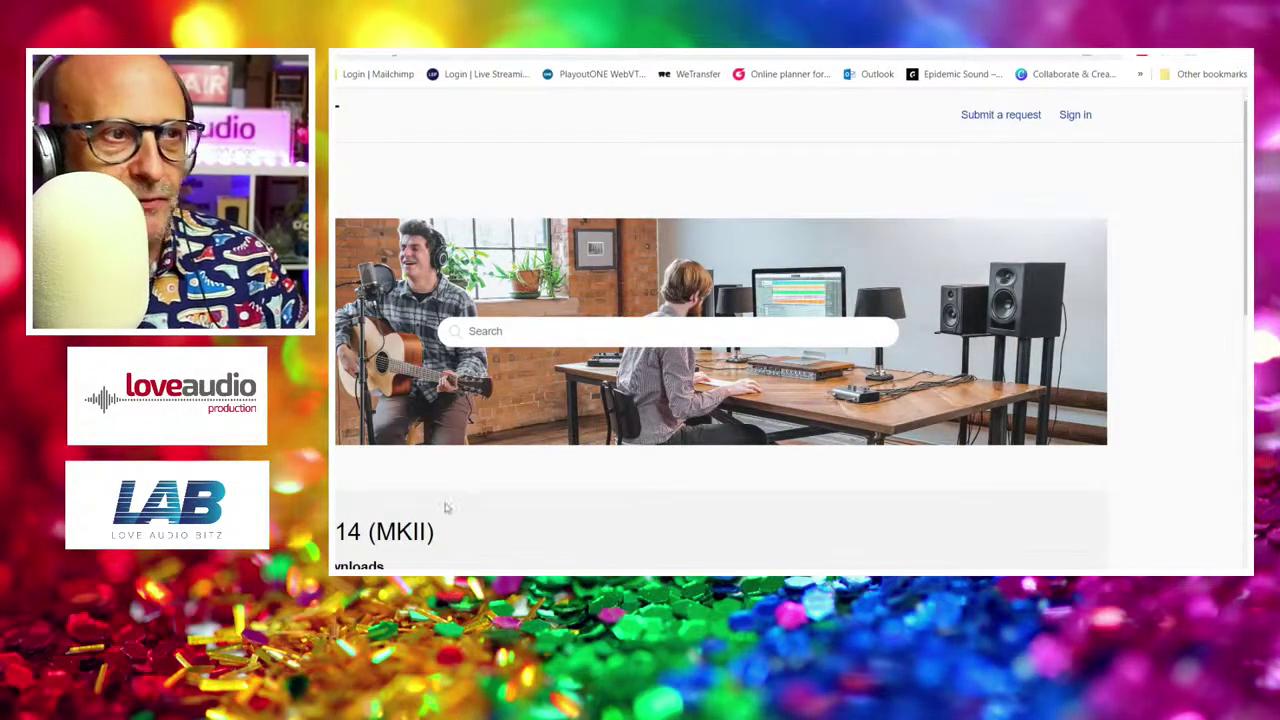
# - Switch to the iD14 (MKII) support page in the browser and open the full list of Frequently Asked Questions articles
pyautogui.scroll(-5, 527, 490)
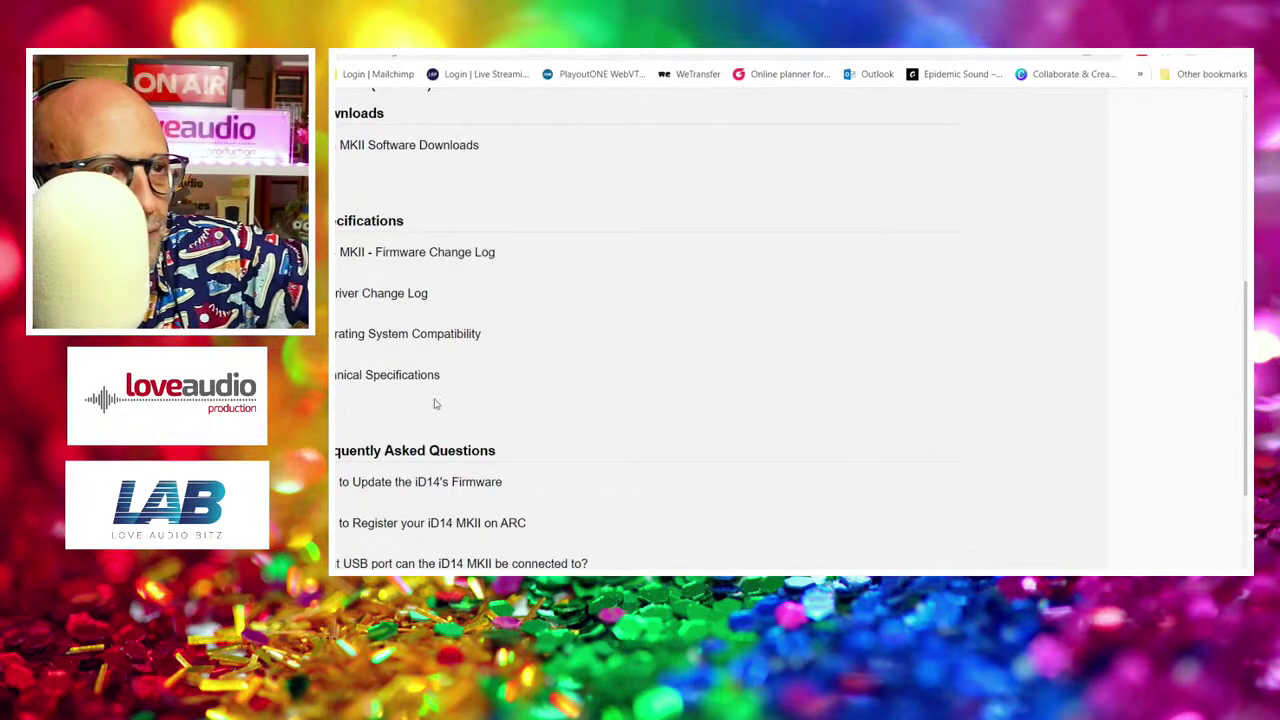
pyautogui.scroll(-3, 520, 350)
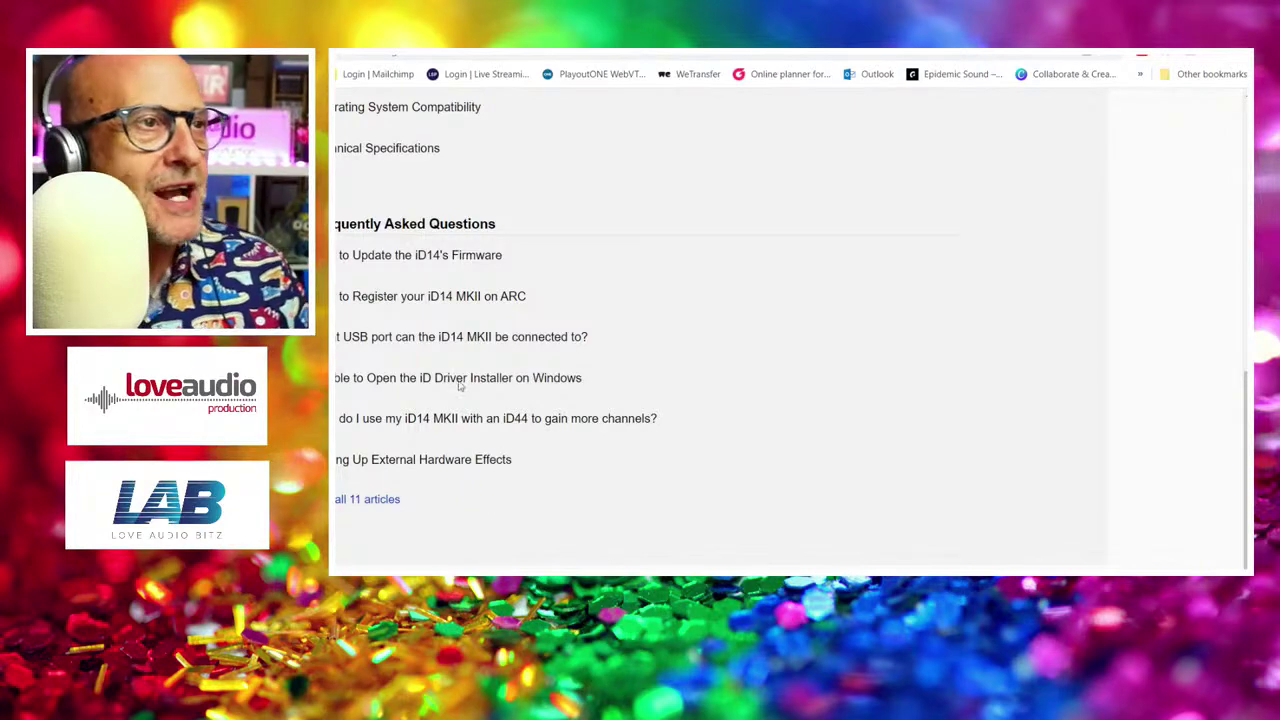
pyautogui.click(351, 499)
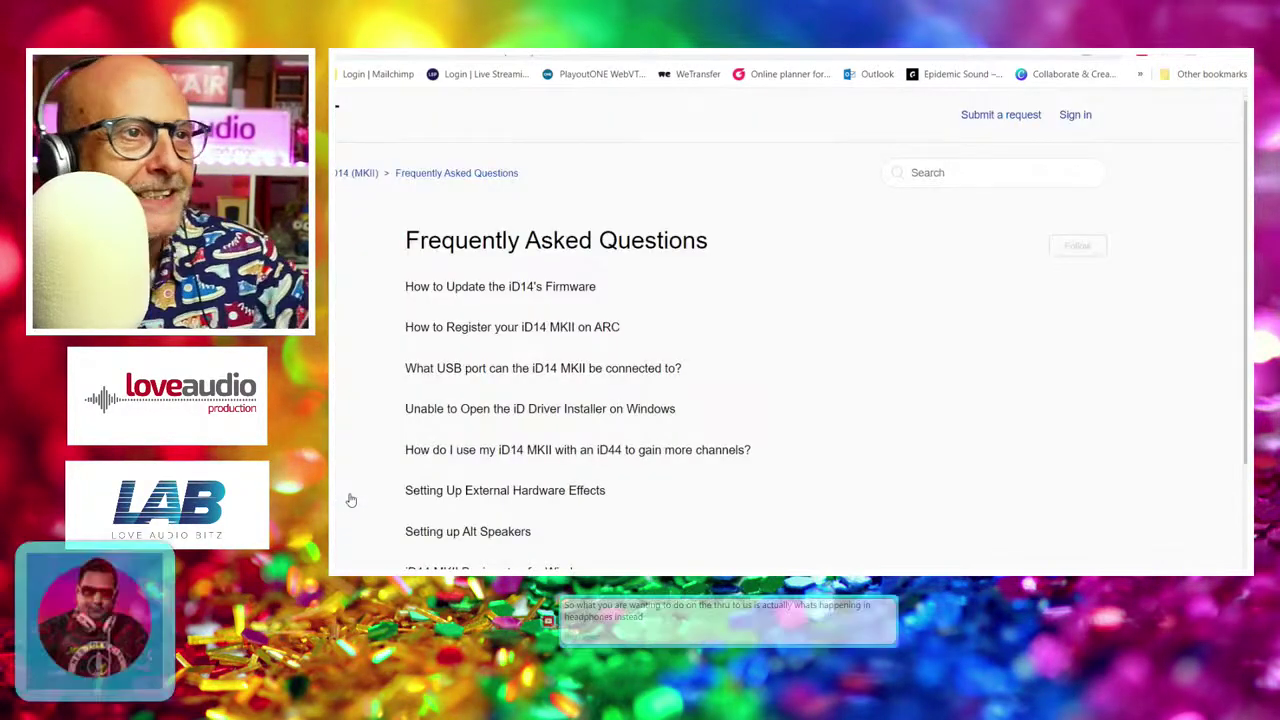